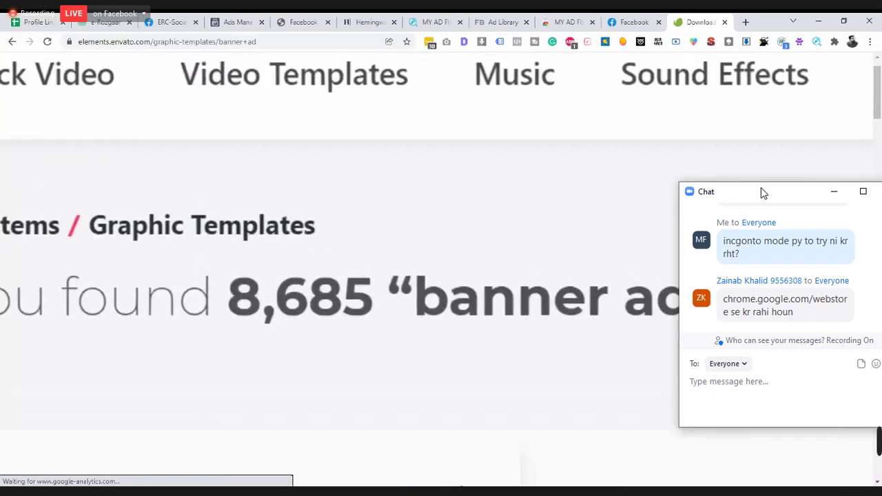
Move the meeting chat window fully into view and check its messages, closing it when done.
drag(763, 192, 696, 197)
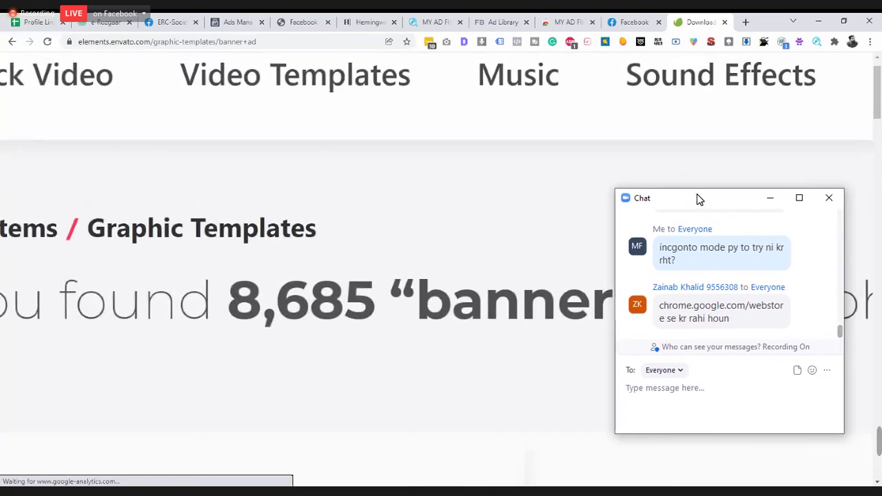
click(828, 195)
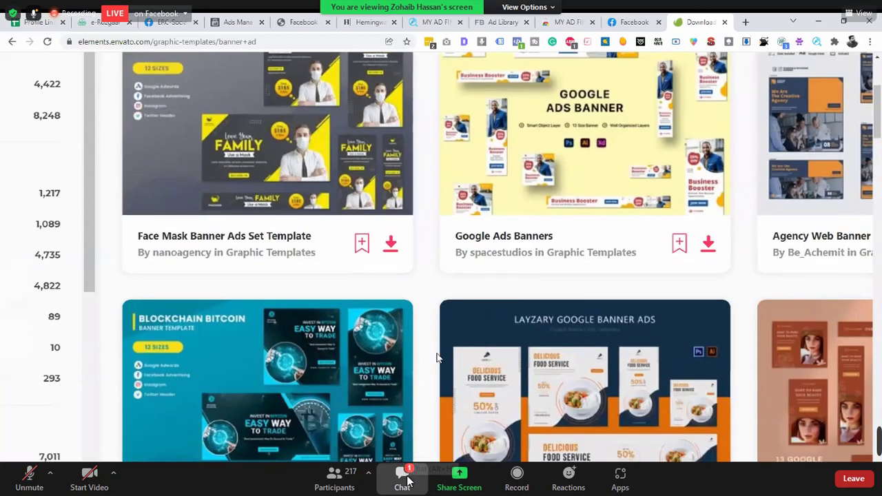
click(404, 476)
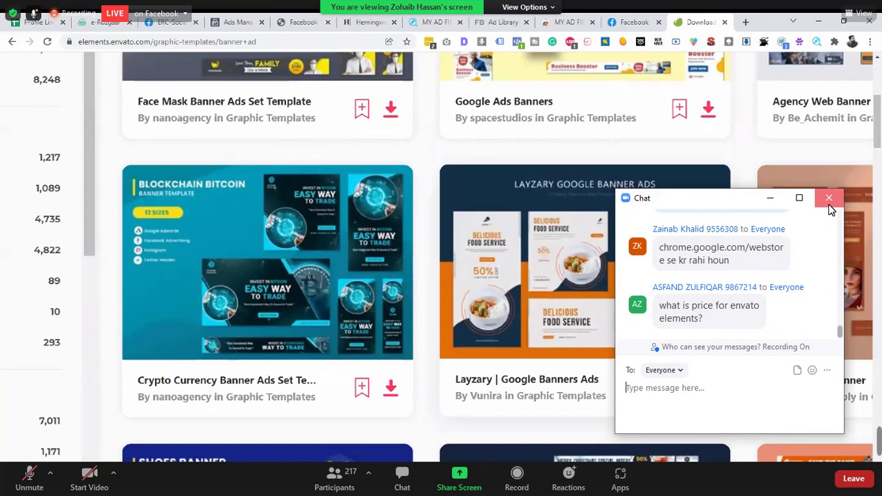
click(829, 204)
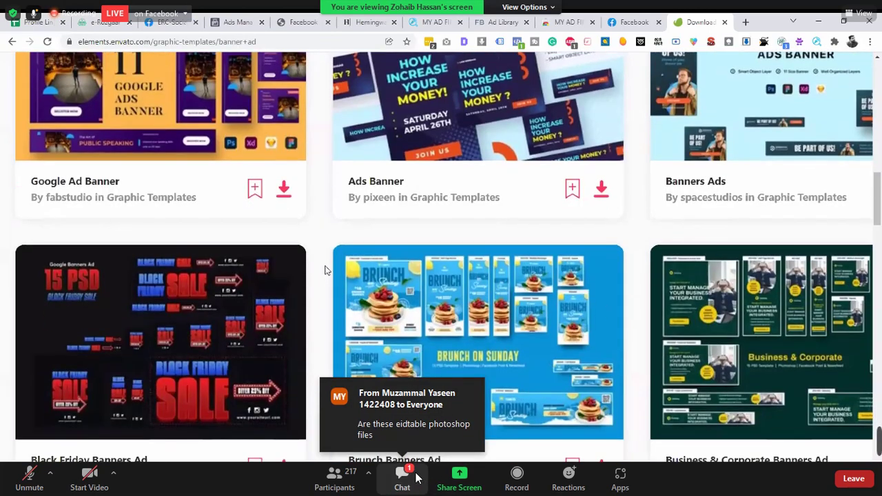
Send the reply "g" to everyone in the meeting chat and close the chat window.
click(416, 476)
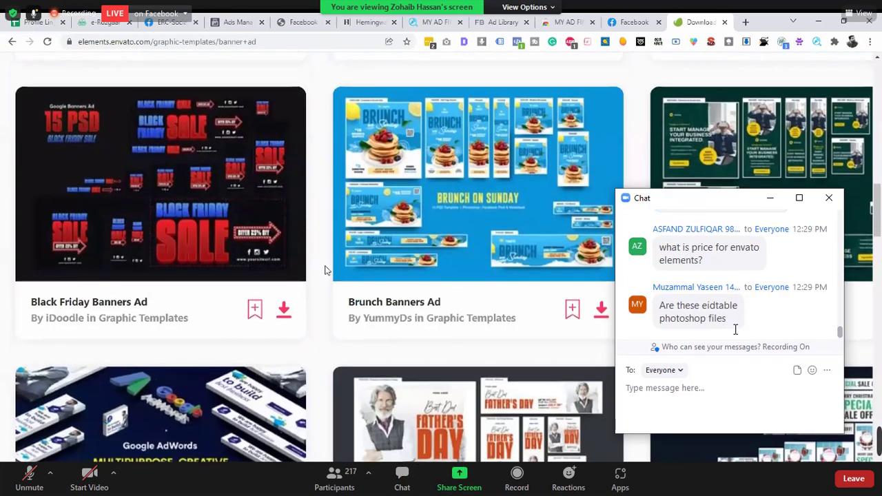
text(g)
key(Return)
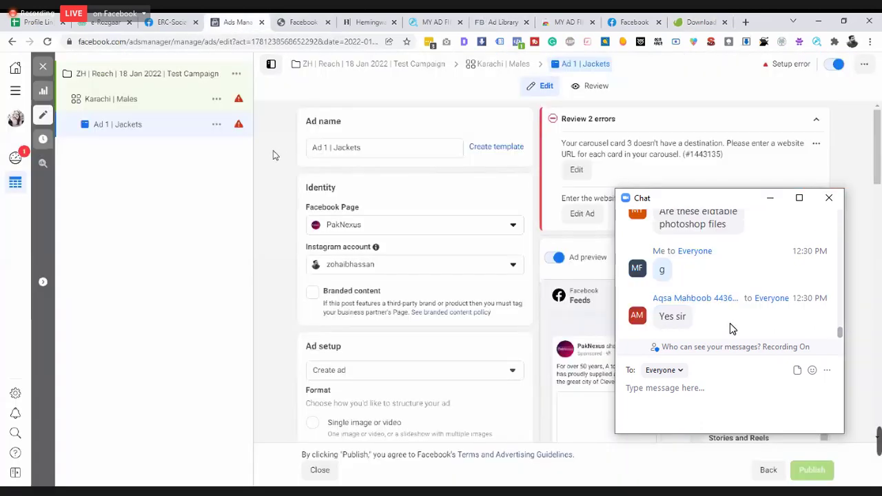
click(828, 198)
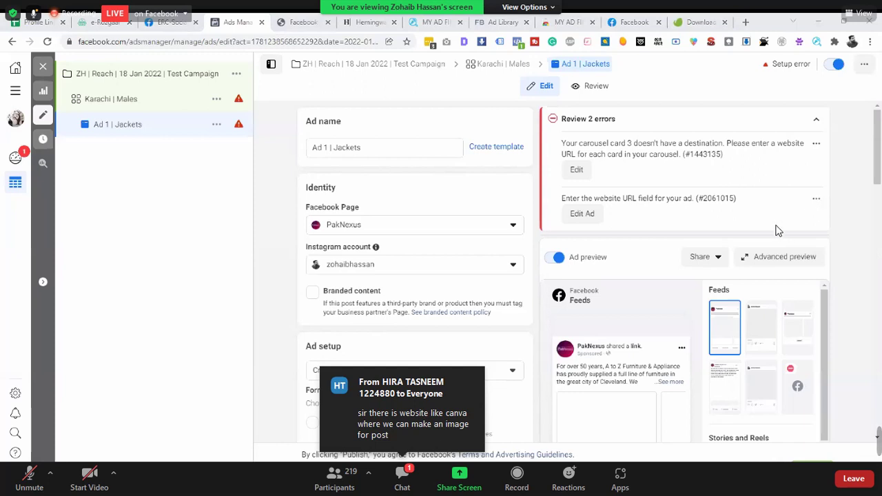
Reopen the meeting chat and move its window aside with the message field ready for input.
click(422, 483)
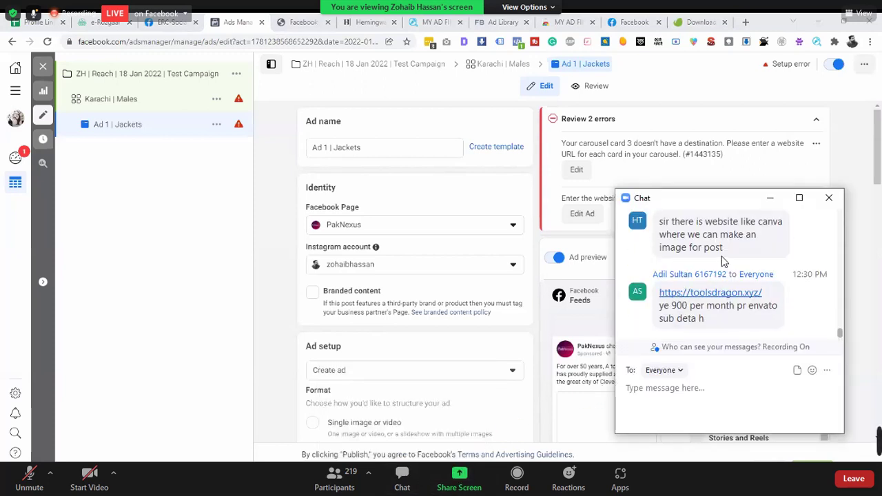
drag(720, 201, 760, 134)
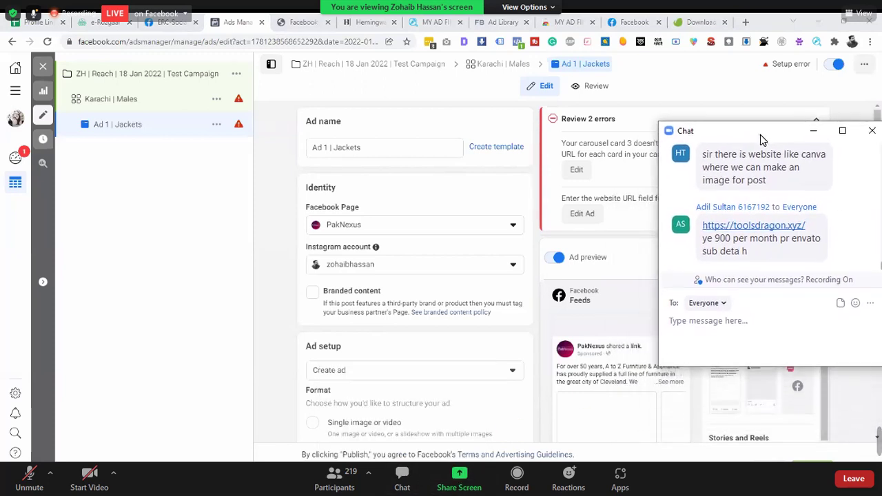
click(778, 348)
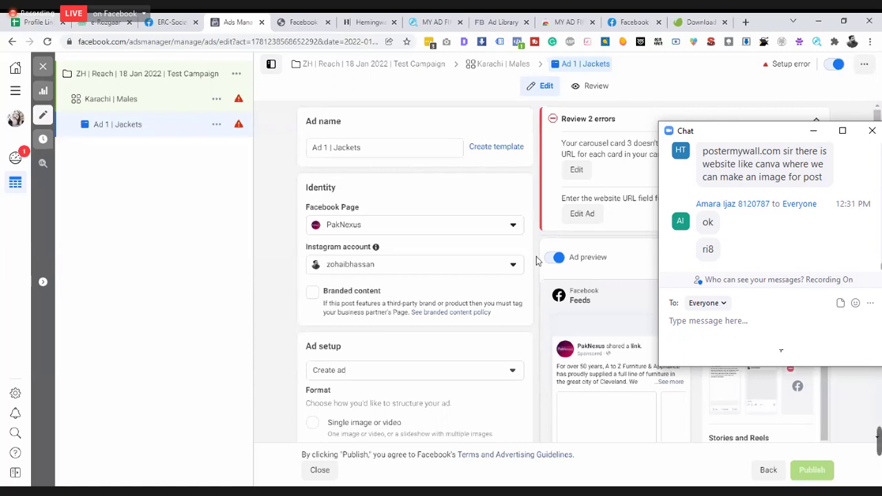
Find the Leads Gorilla ad among the collected ads in MY AD FINDER and highlight its text.
click(560, 20)
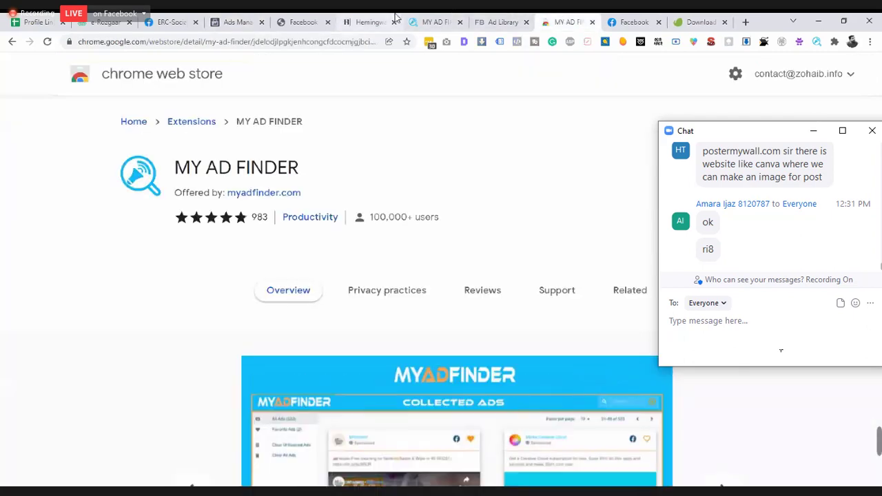
click(428, 16)
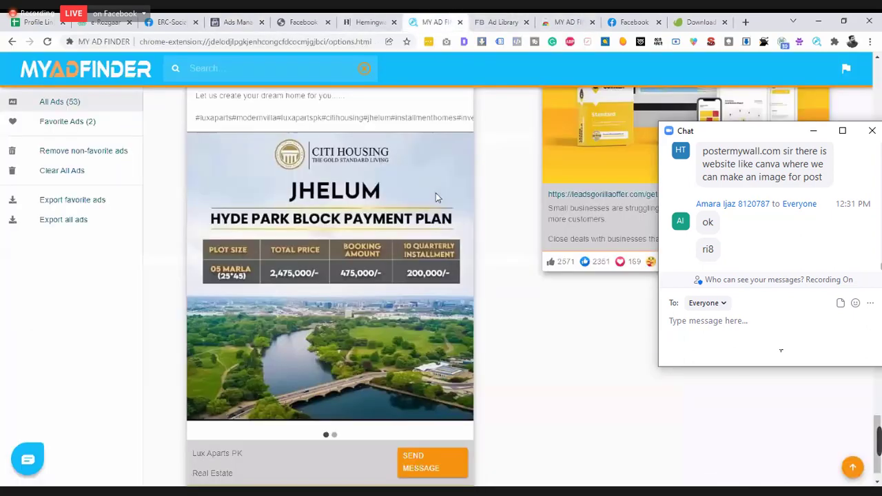
scroll(410, 280, up, 4)
scroll(411, 280, up, 4)
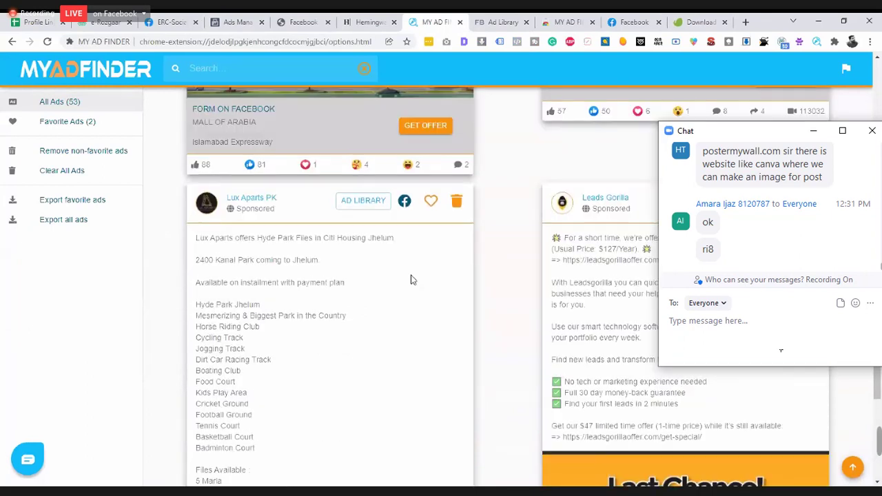
drag(704, 429, 549, 246)
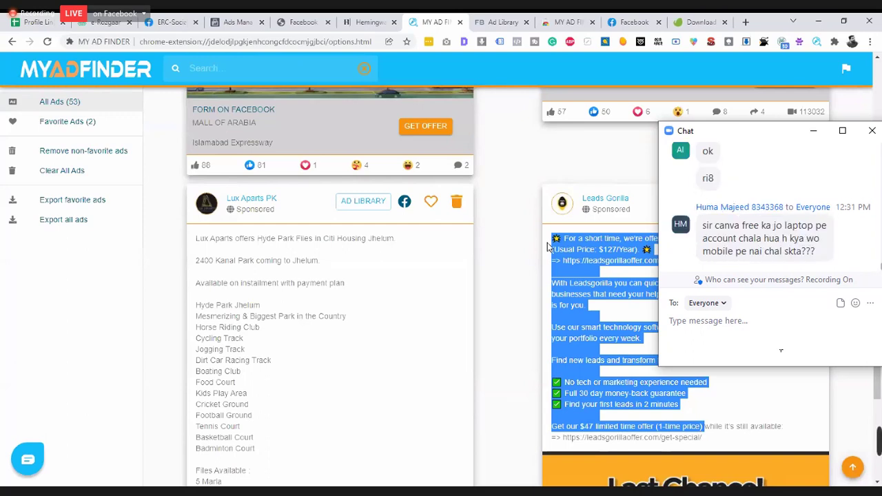
scroll(549, 247, down, 1)
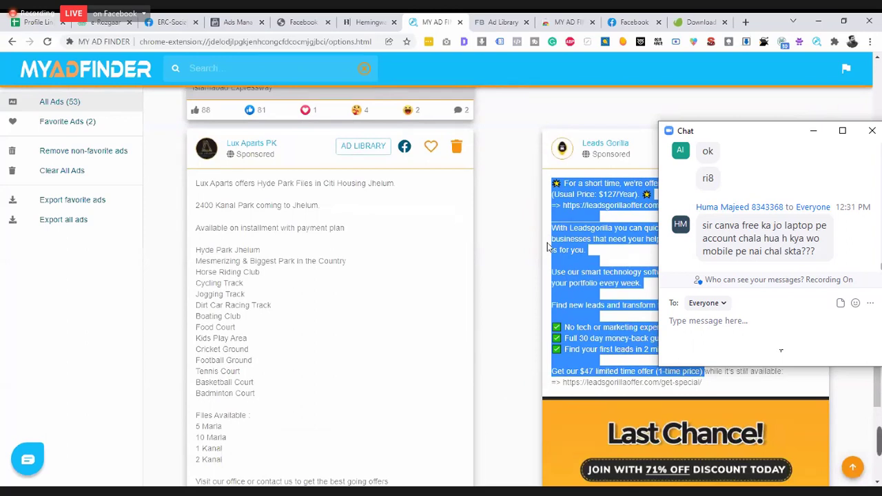
Send the reply "chal skta hy" to everyone in the meeting chat.
click(780, 350)
text(chal)
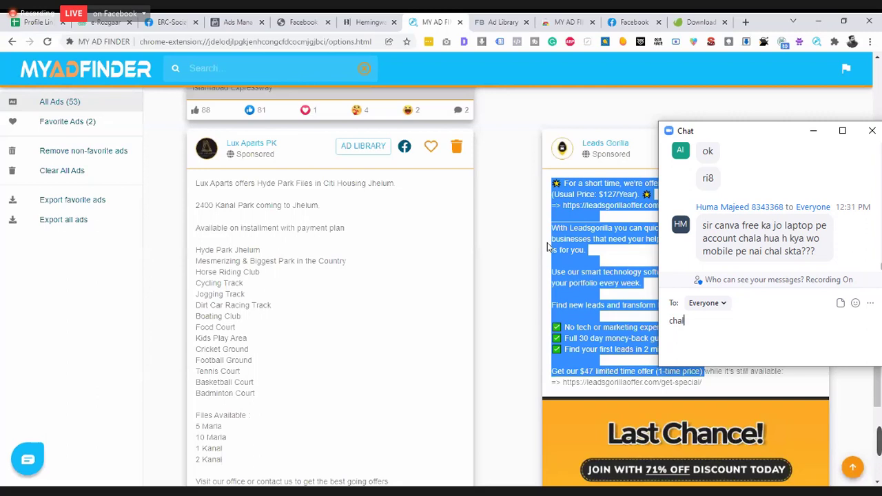
text( skta hy)
scroll(546, 246, down, 2)
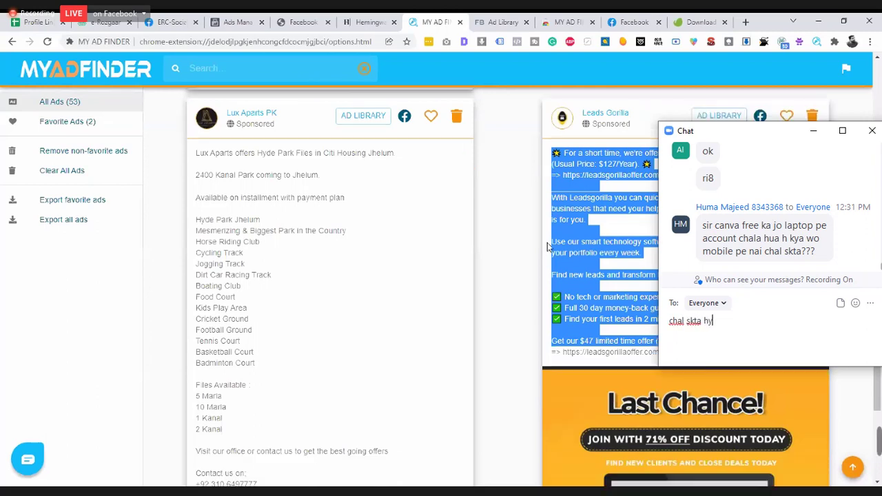
key(Return)
Examine the Leads Gorilla ad's copy and image in the collected ads, highlighting the text while reading it.
scroll(547, 242, down, 1)
click(547, 242)
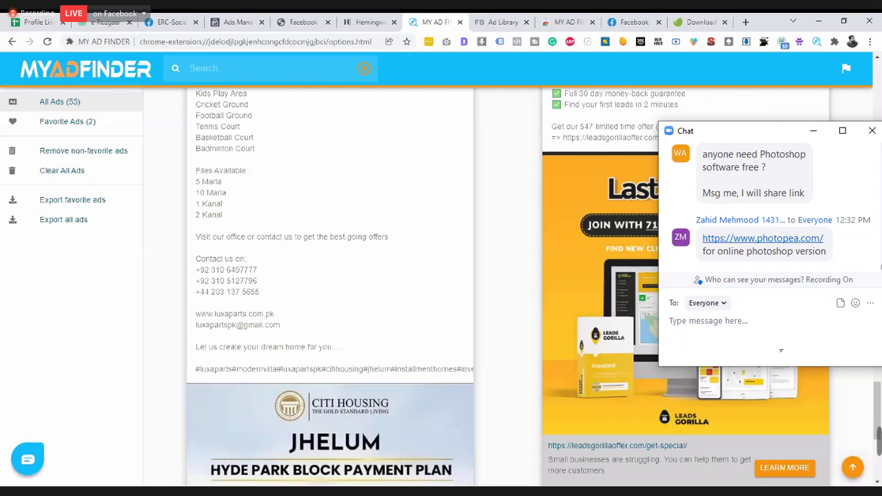
scroll(781, 350, up, 4)
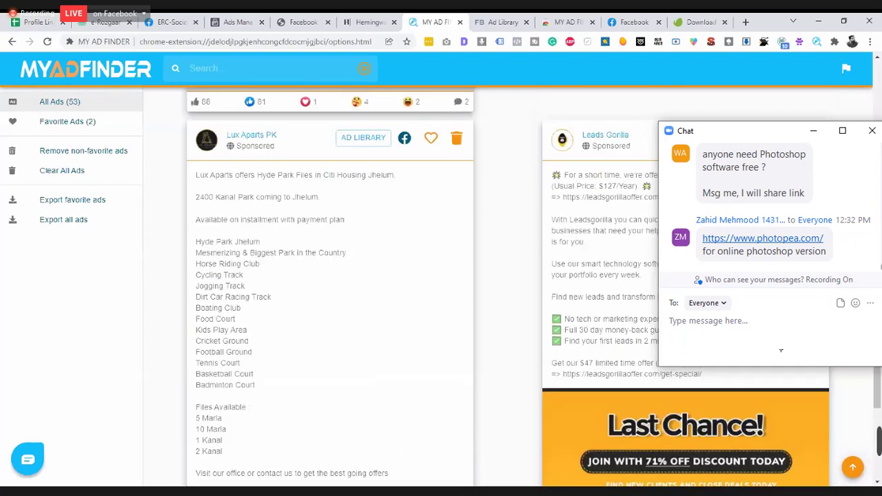
drag(704, 381, 542, 188)
click(542, 187)
scroll(625, 265, down, 2)
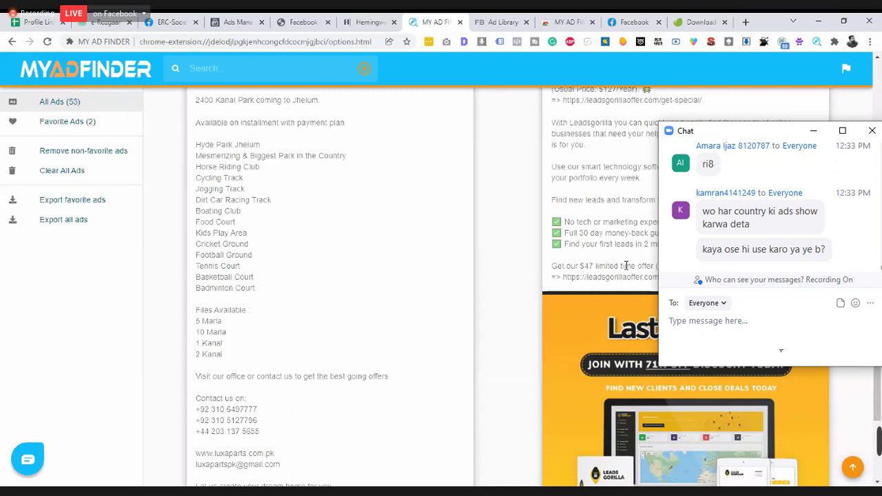
scroll(626, 265, up, 2)
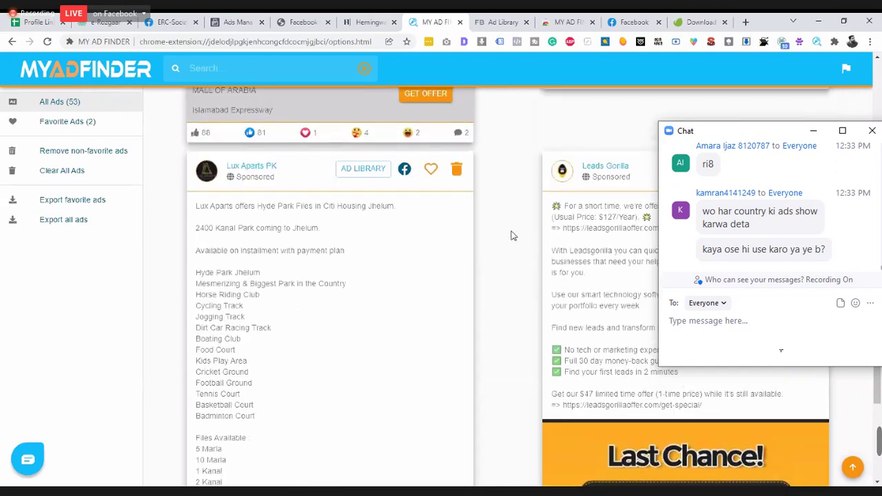
Return to Ads Manager and send "gg" to everyone in the meeting chat, closing the chat after checking the replies.
click(251, 18)
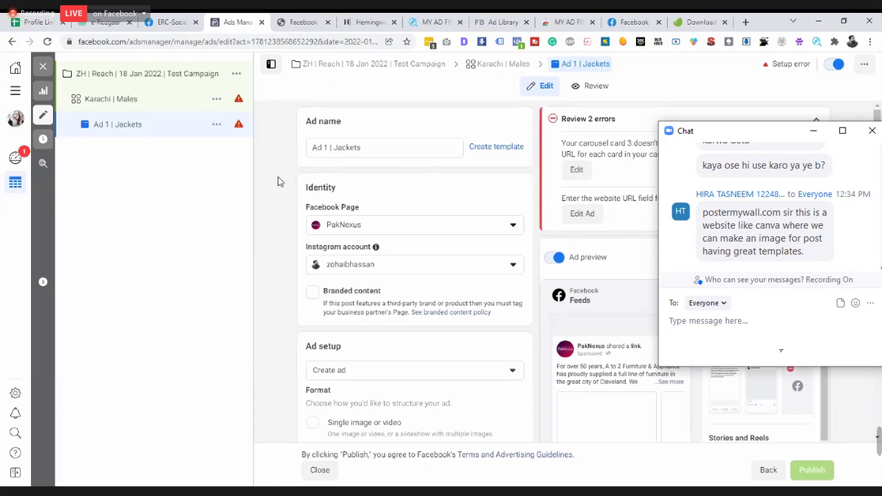
text(gg)
key(Return)
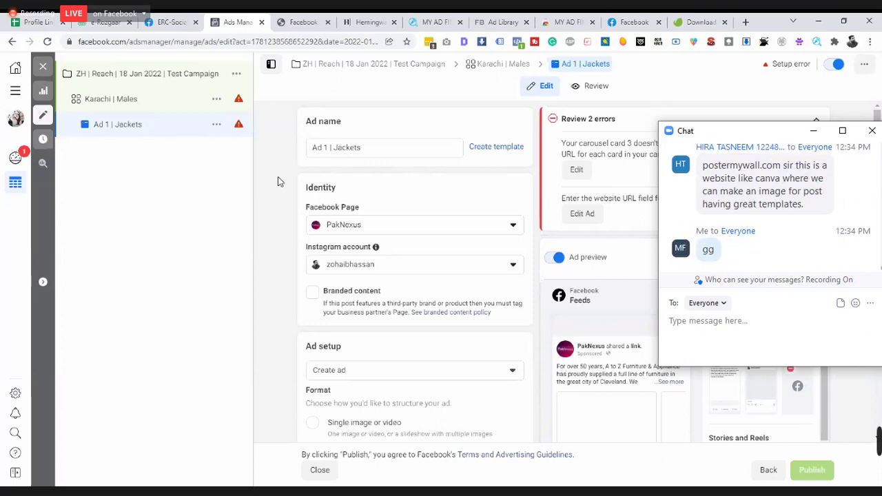
drag(756, 136, 756, 75)
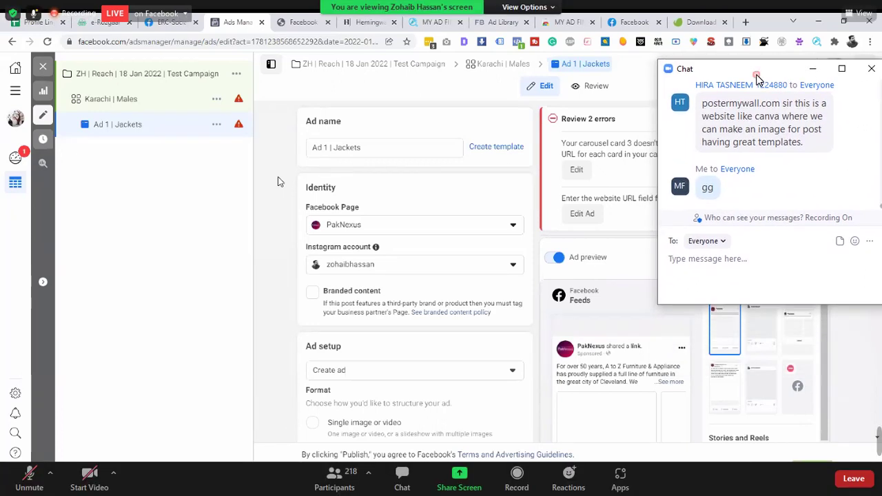
click(871, 70)
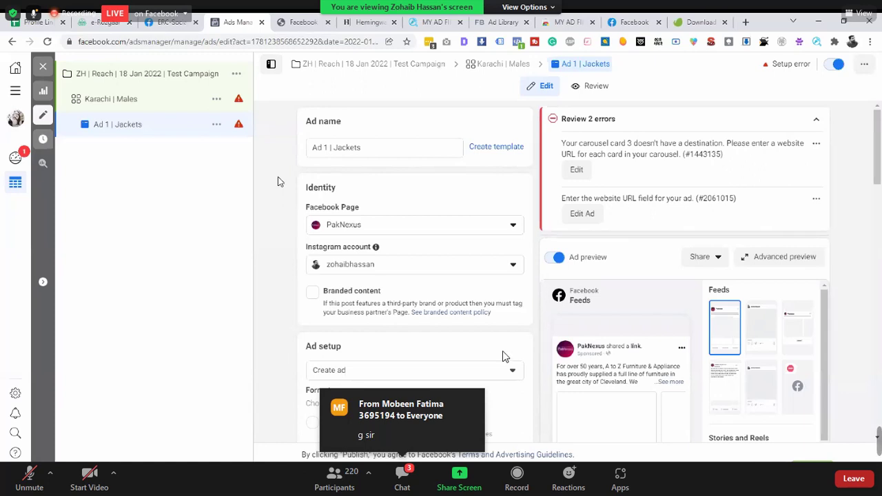
click(401, 476)
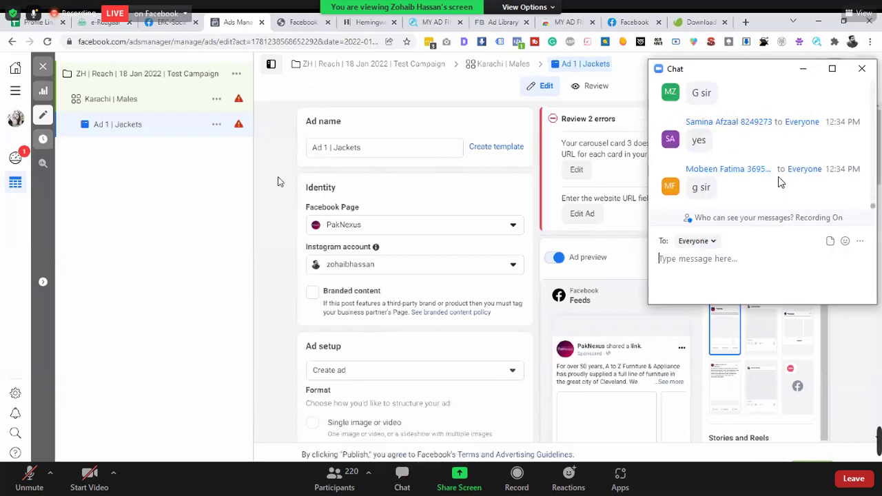
click(861, 68)
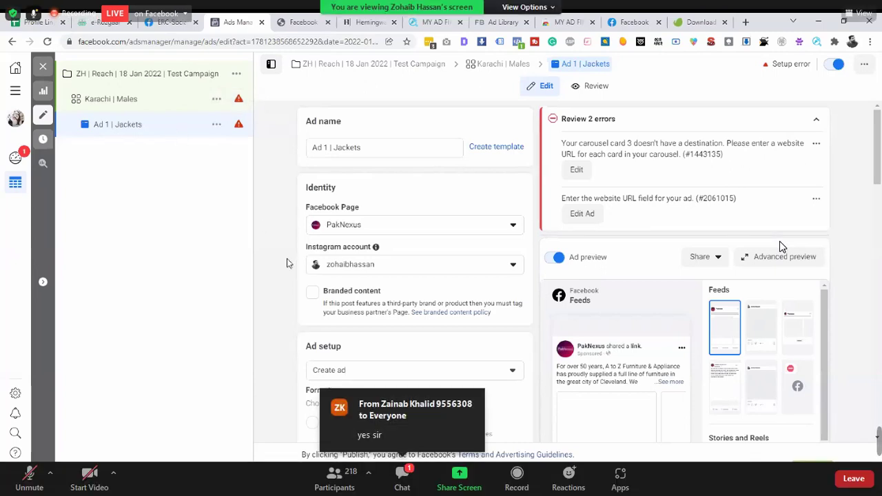
Review the Ad 1 | Jackets format, carousel cards, text and URL settings, and the actions available for this ad.
scroll(288, 263, down, 2)
scroll(288, 262, down, 12)
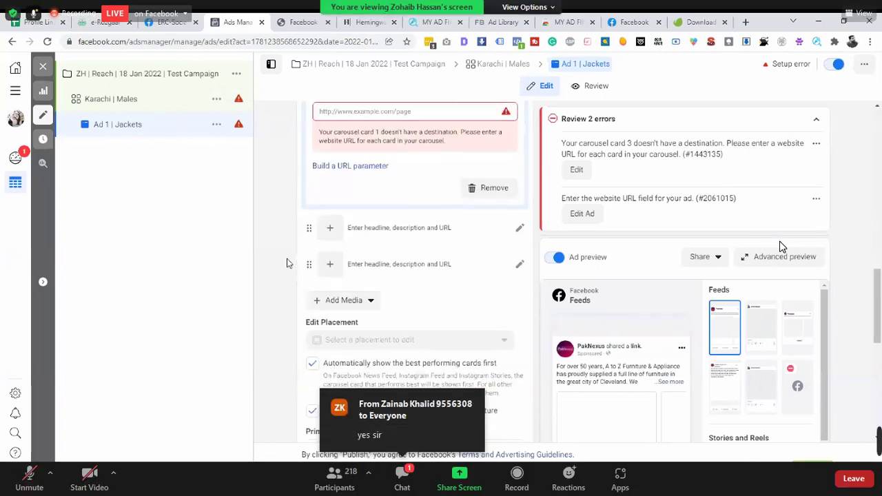
scroll(360, 266, down, 3)
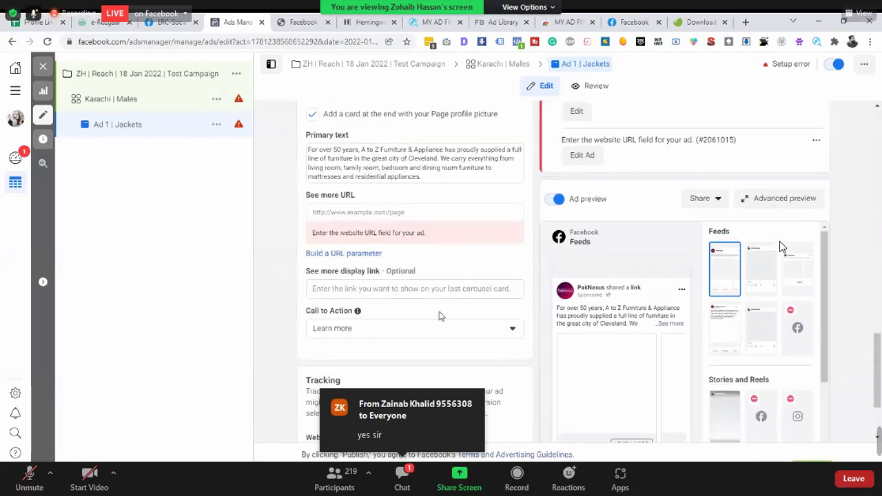
scroll(290, 242, up, 14)
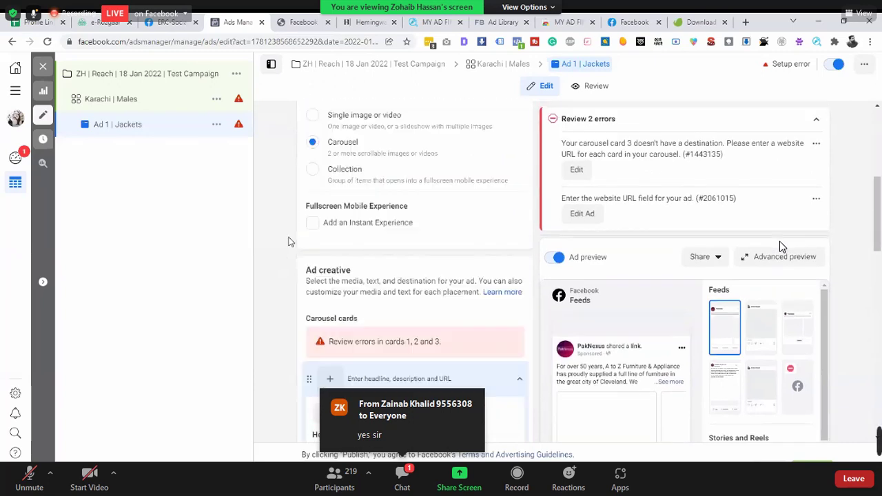
click(217, 125)
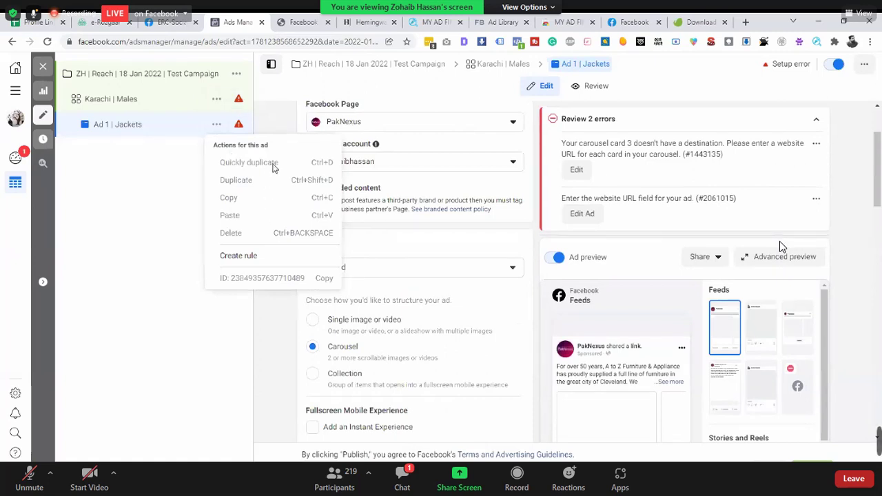
click(276, 130)
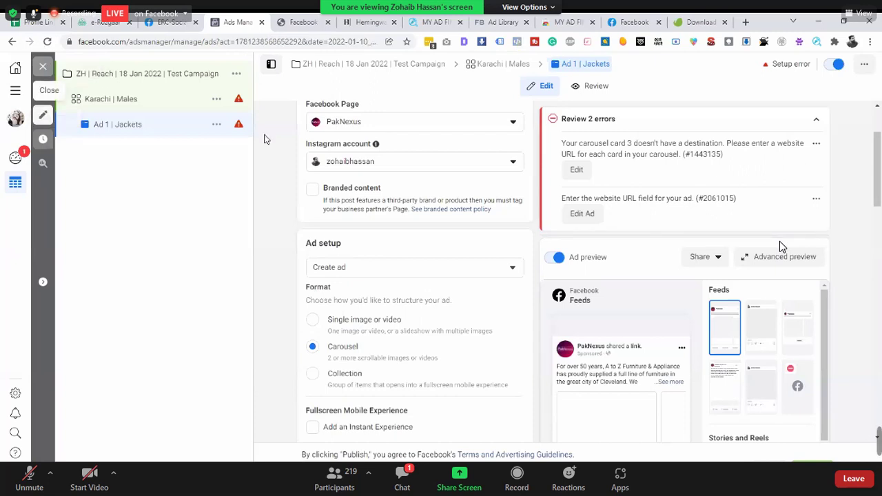
Close the ad editor and switch to the Firenza Stone ad account from the full list of ad accounts.
click(43, 66)
click(211, 66)
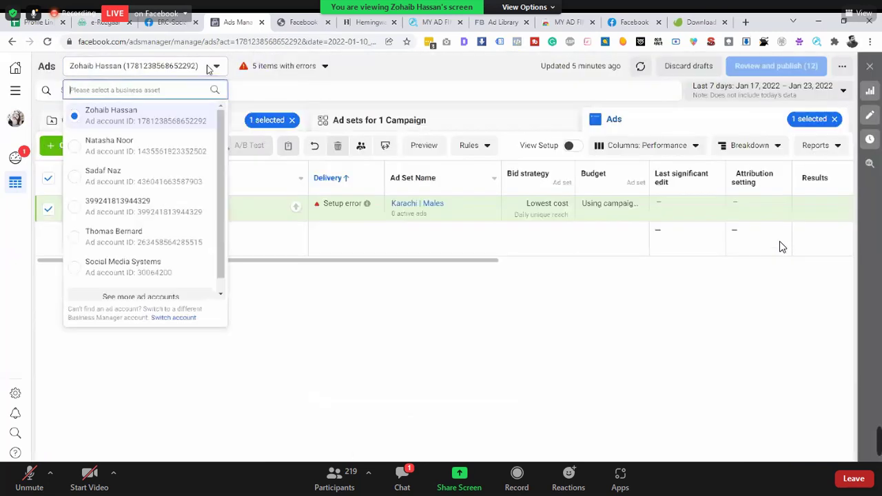
scroll(161, 161, down, 1)
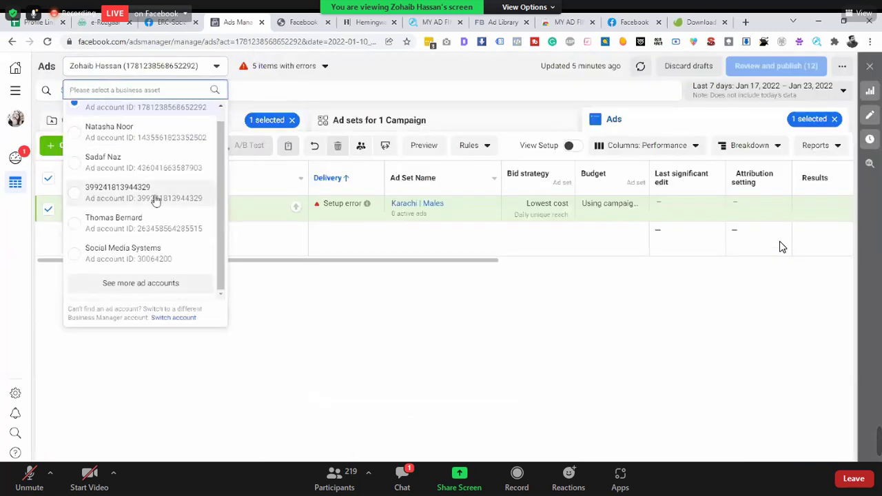
click(145, 289)
scroll(163, 218, down, 1)
scroll(163, 217, down, 5)
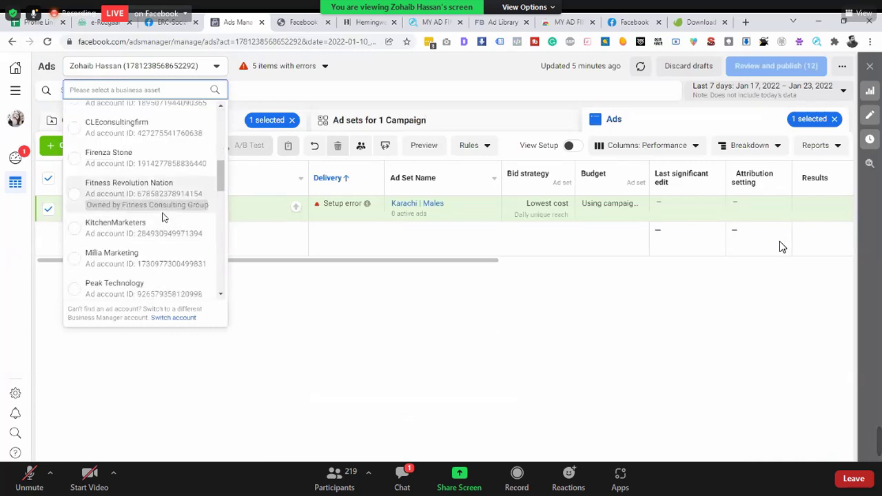
click(175, 160)
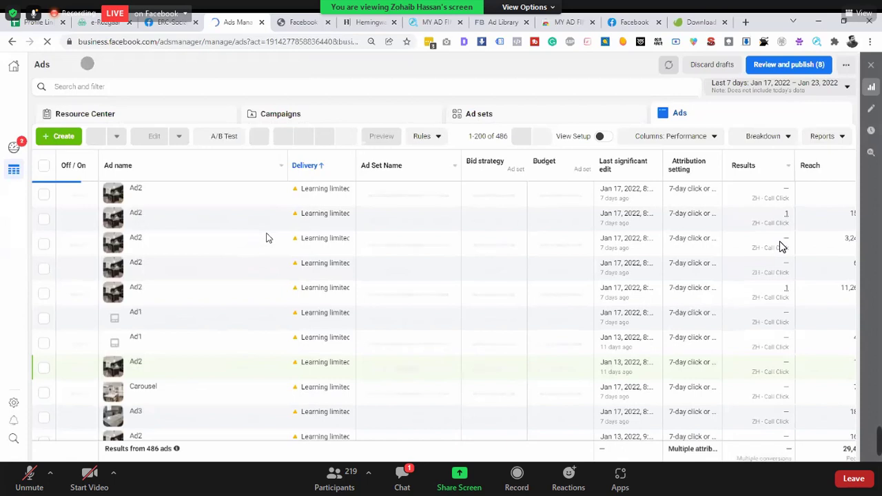
Open the ZH | Countertops campaign for editing and look through its ad groups and ads.
click(394, 122)
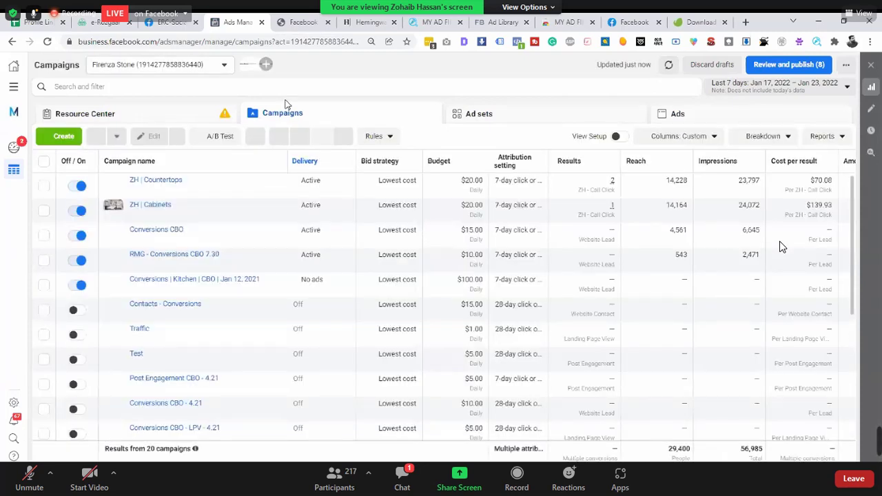
click(44, 187)
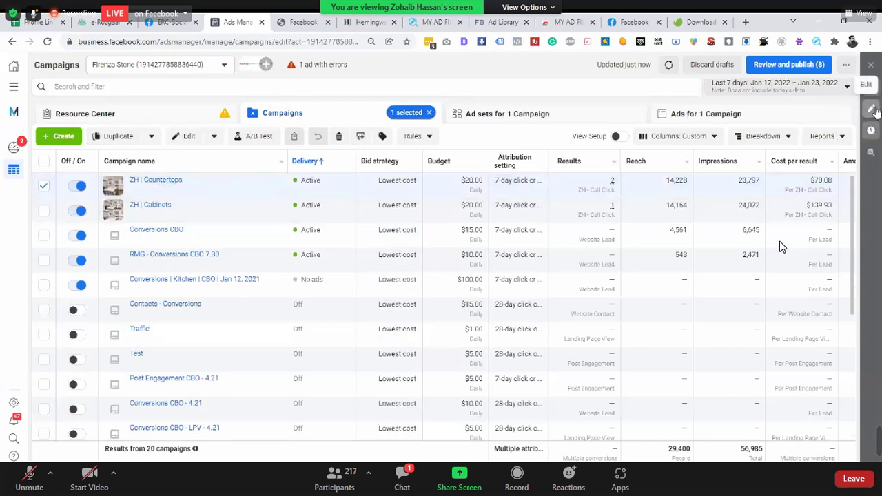
click(872, 110)
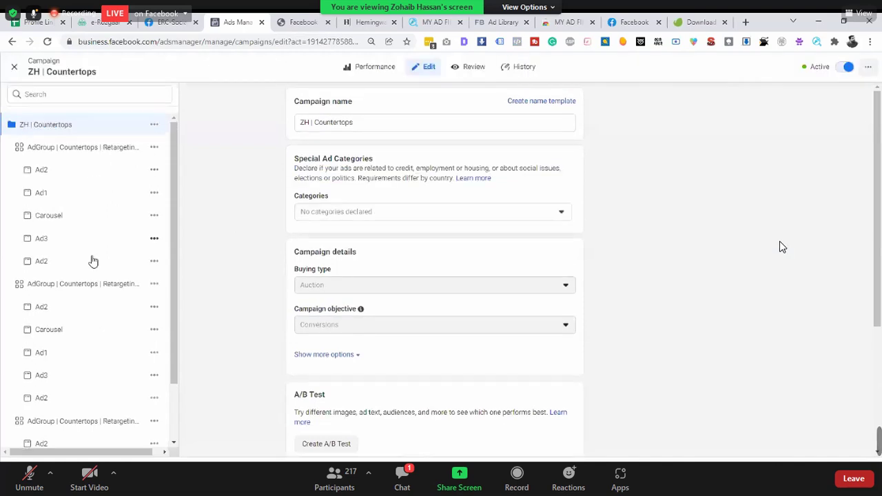
scroll(103, 200, down, 3)
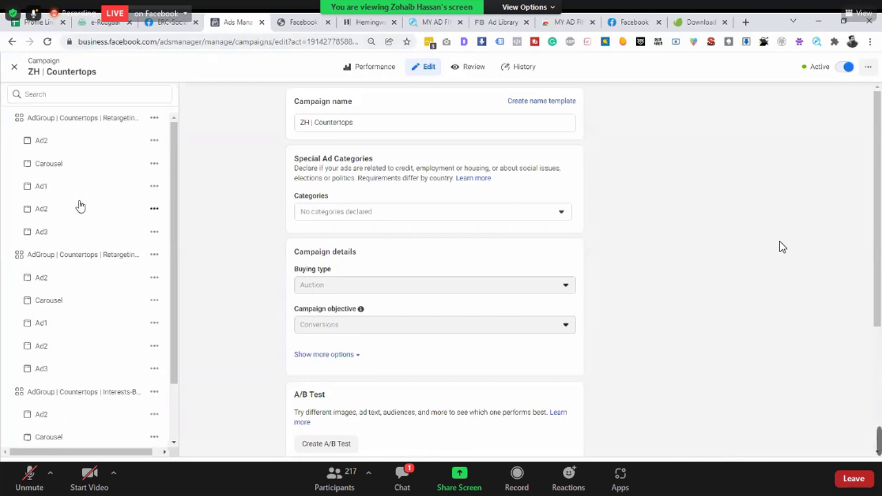
scroll(80, 205, down, 1)
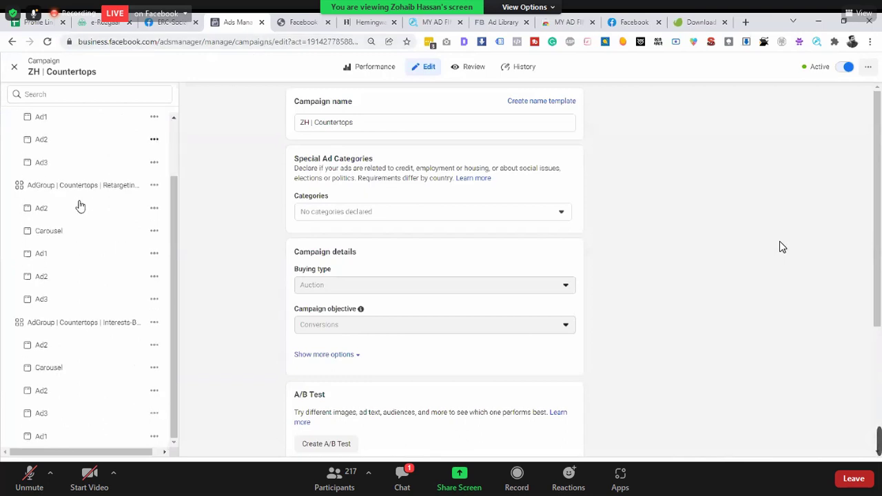
scroll(80, 205, down, 1)
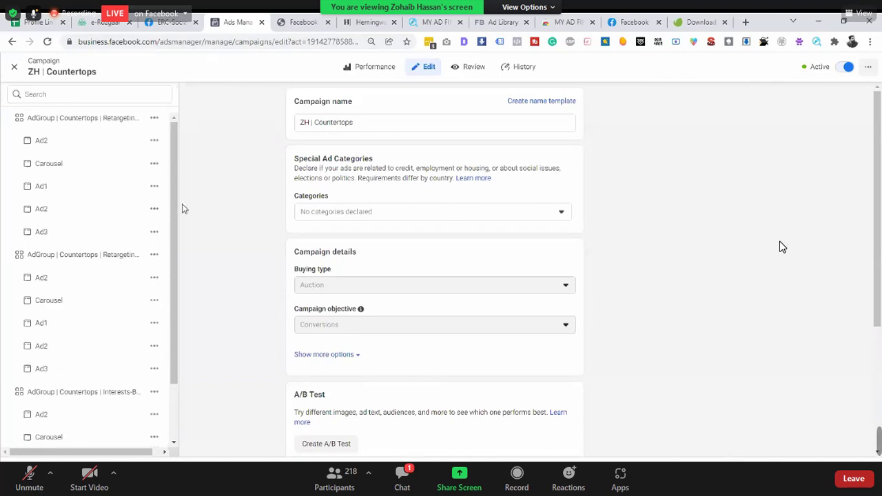
scroll(212, 239, up, 5)
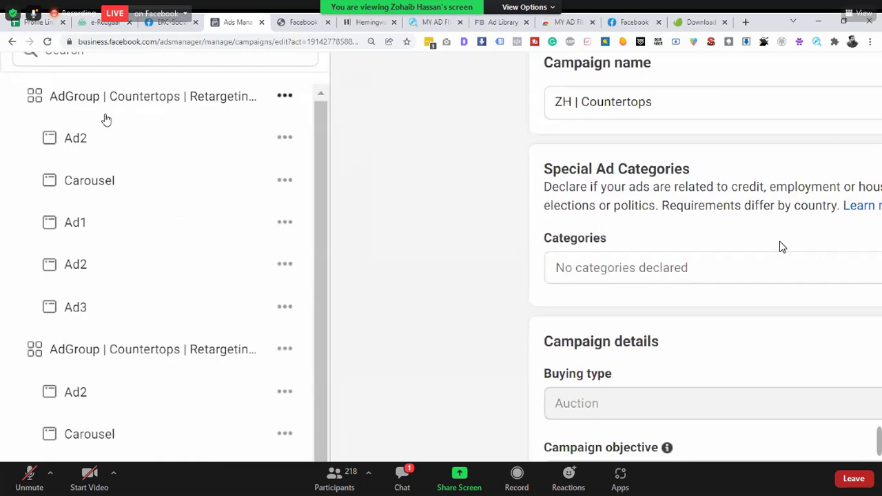
Open the Carousel ad in the Countertops campaign and examine its format, carousel cards, website URL and placement options.
click(114, 187)
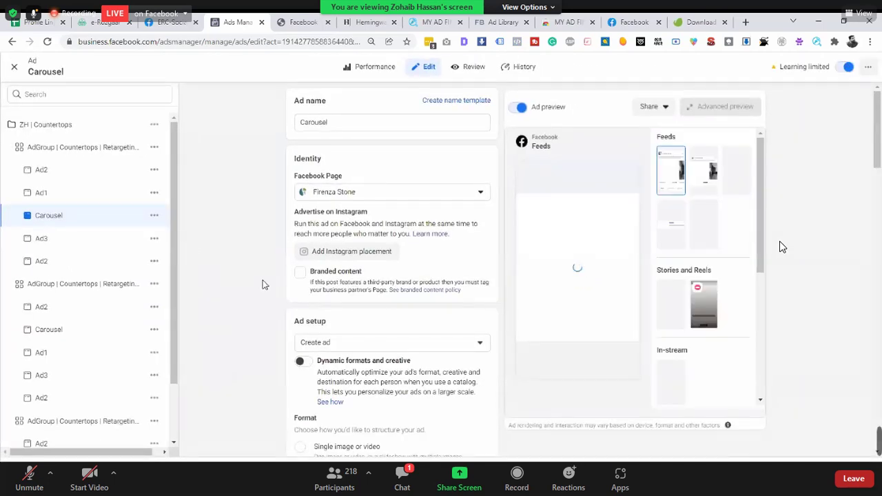
scroll(261, 285, down, 1)
scroll(262, 284, down, 1)
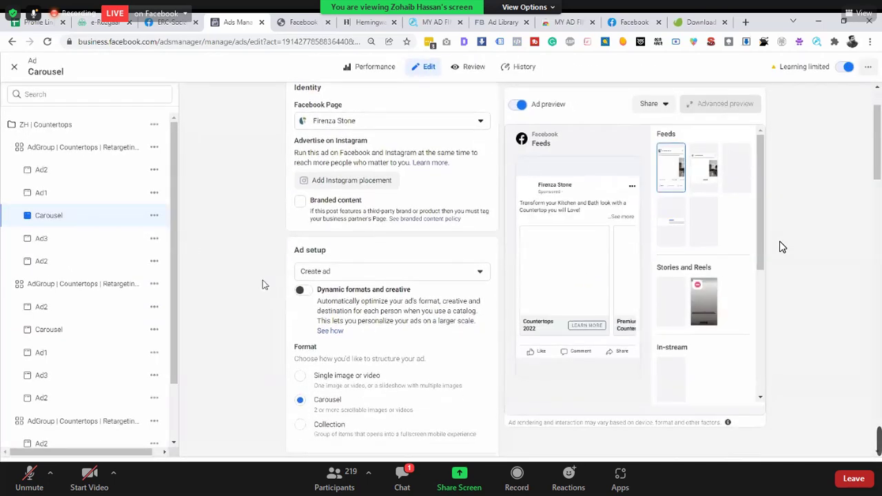
scroll(262, 284, down, 6)
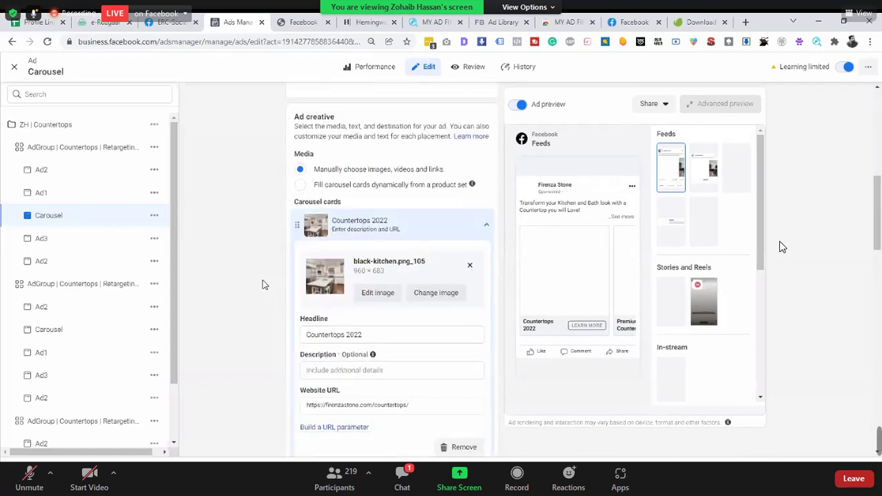
scroll(262, 285, down, 4)
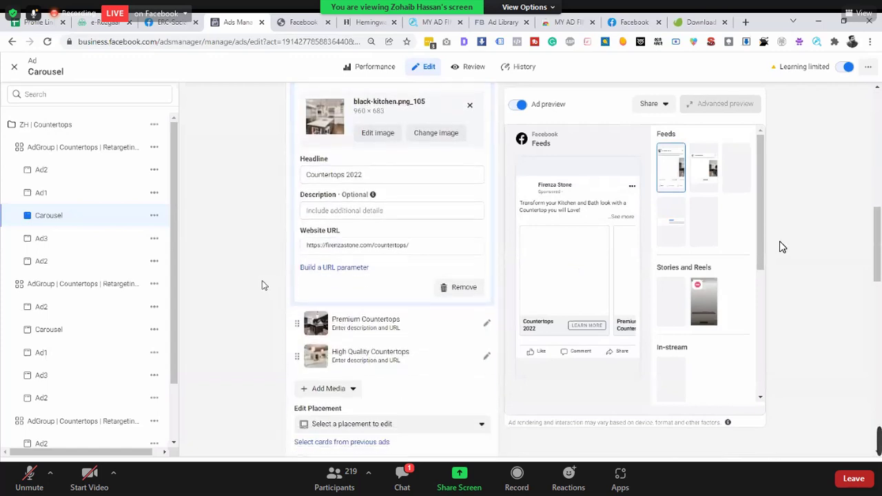
scroll(262, 285, down, 2)
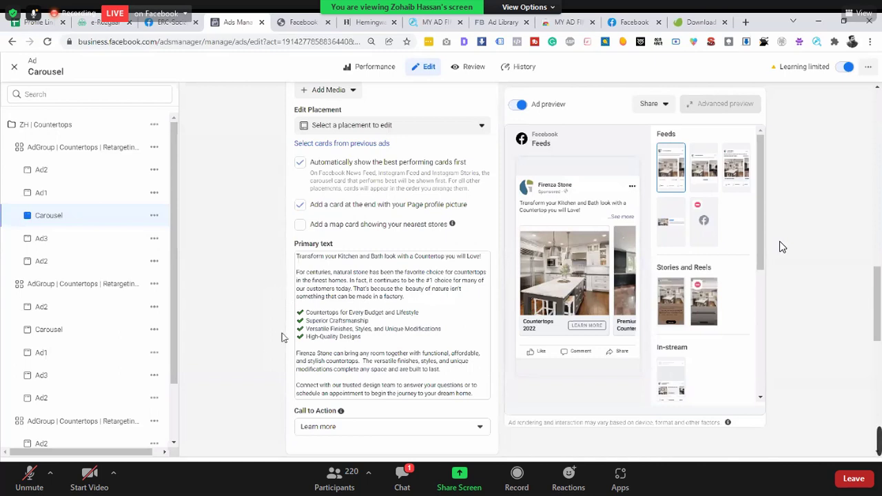
scroll(263, 355, up, 5)
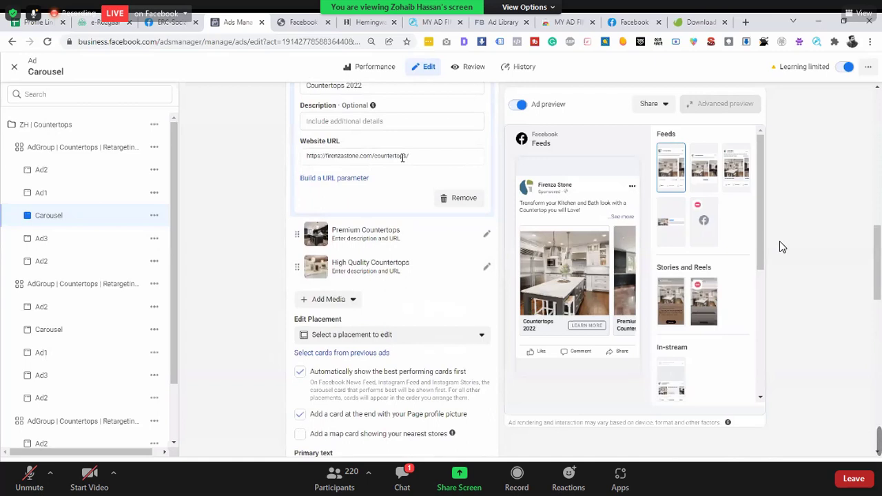
scroll(403, 157, down, 2)
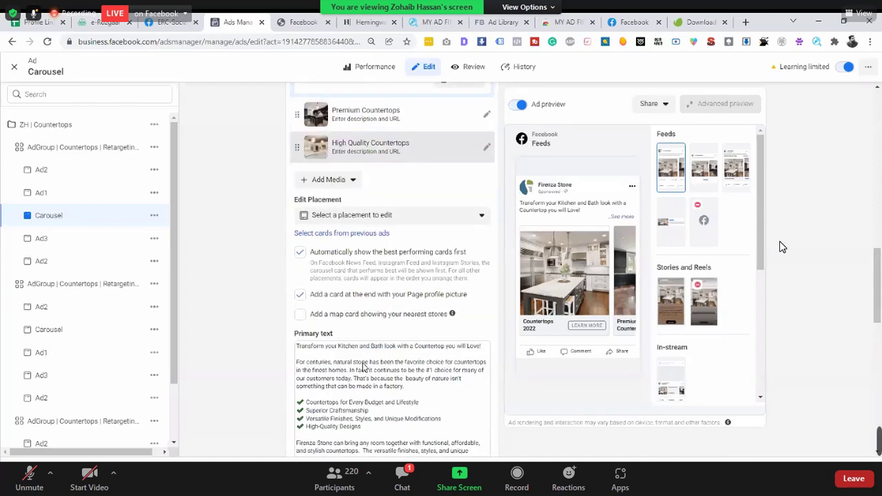
scroll(363, 367, up, 2)
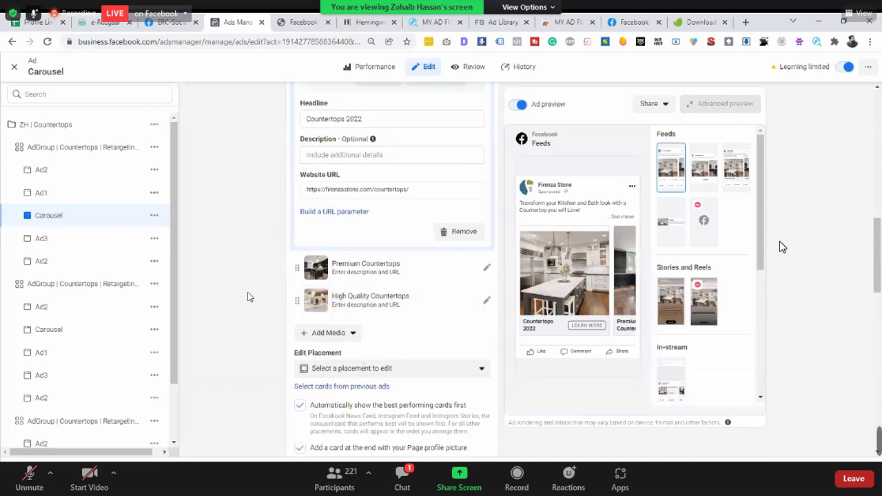
Review the Carousel ad's primary text, highlighting it in full, and check its destination and tracking settings.
scroll(250, 297, down, 4)
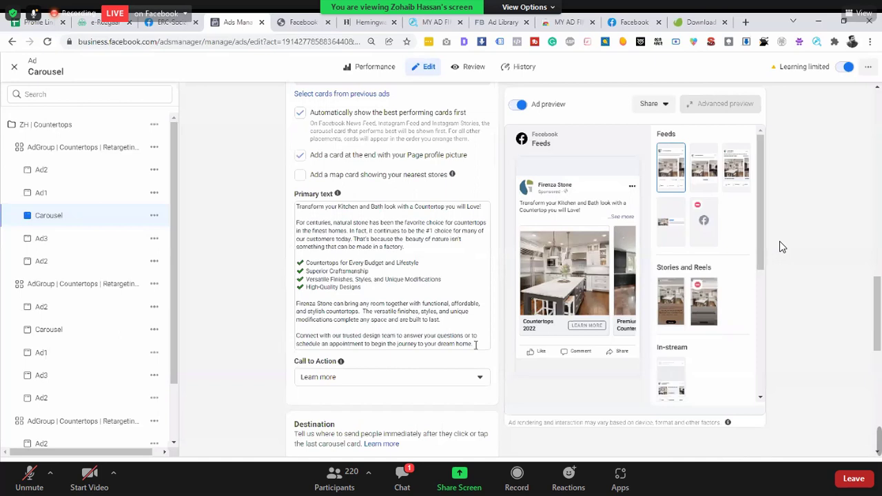
drag(475, 344, 270, 210)
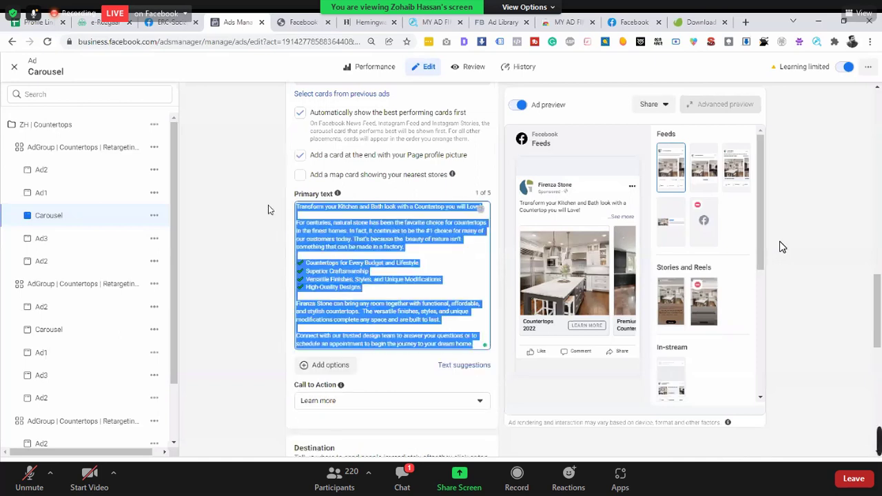
click(268, 210)
scroll(269, 209, down, 5)
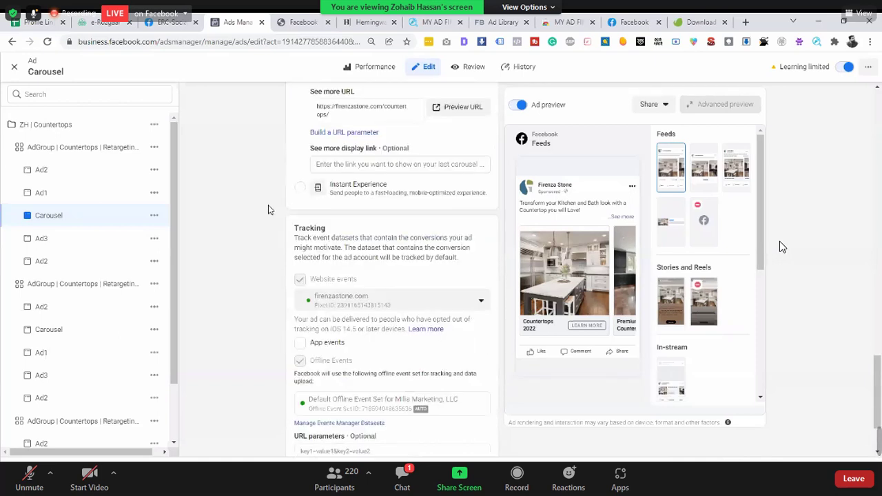
scroll(268, 210, up, 10)
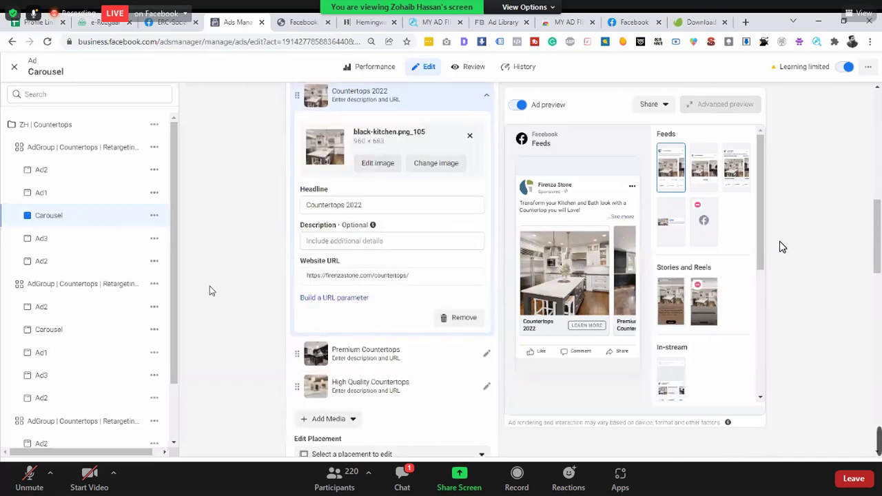
Quickly duplicate the Carousel ad, check the original against the new draft, and reopen the Carousel - Copy ad.
click(154, 218)
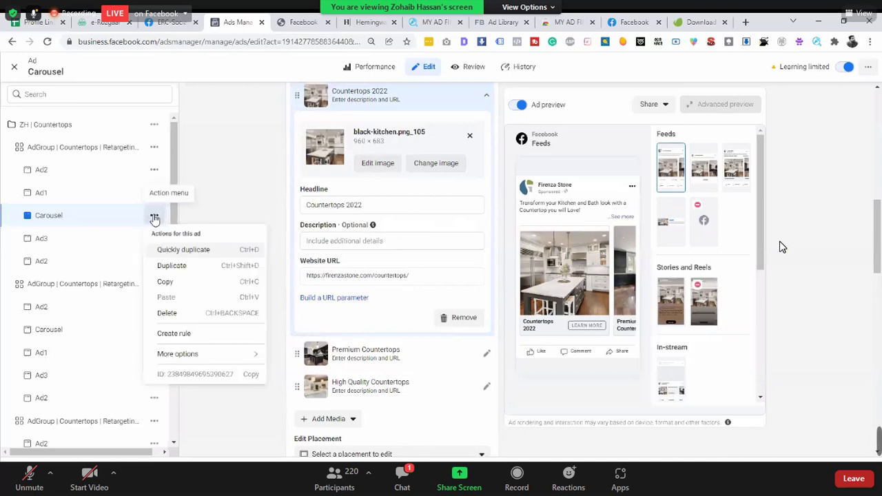
click(183, 250)
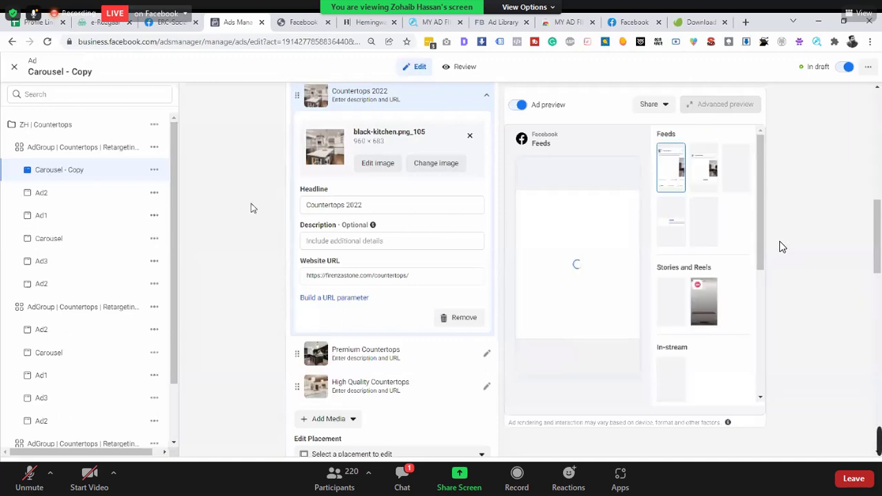
scroll(251, 208, up, 5)
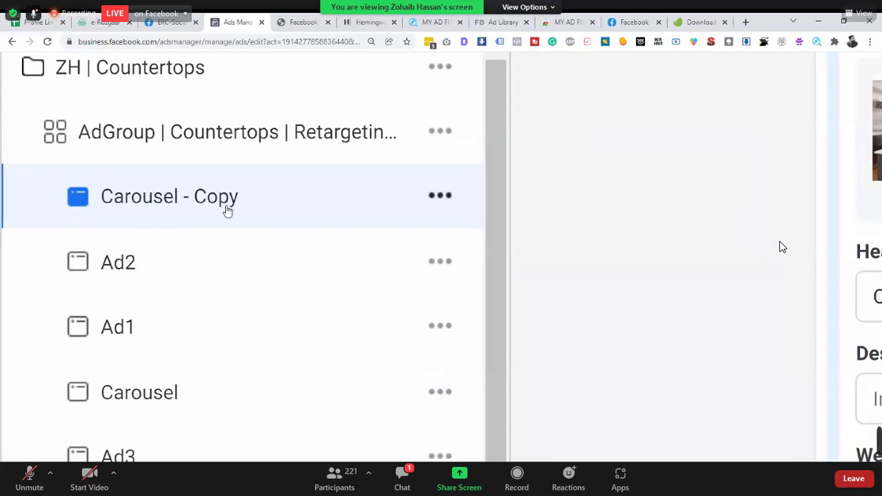
click(136, 401)
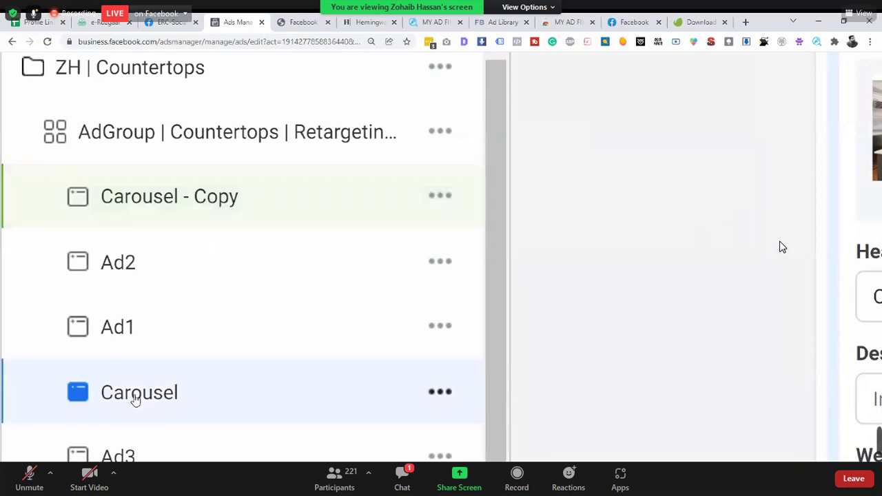
click(180, 206)
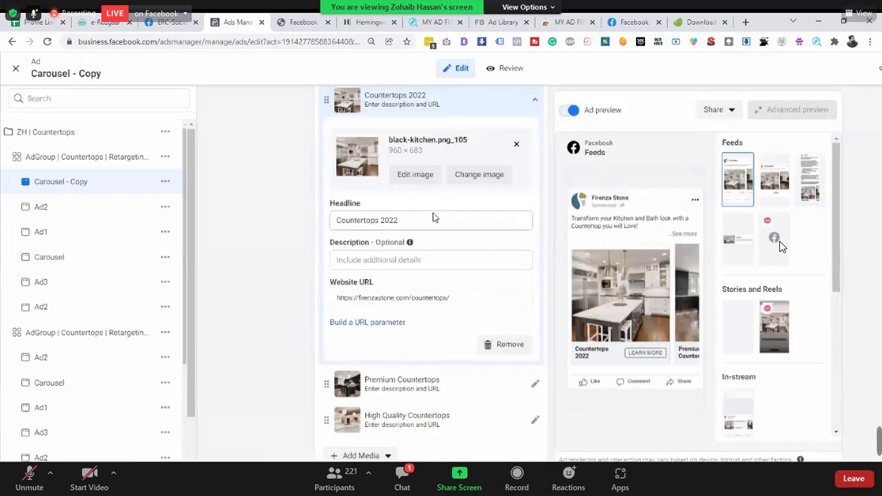
Remove the black-kitchen.png_105 image from the Countertops 2022 card in the Carousel - Copy ad.
scroll(434, 217, up, 4)
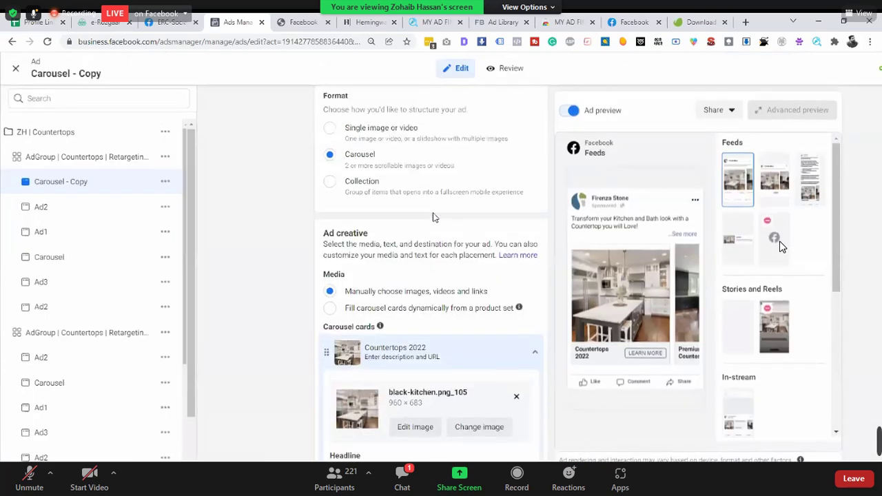
scroll(434, 218, up, 5)
scroll(434, 218, down, 8)
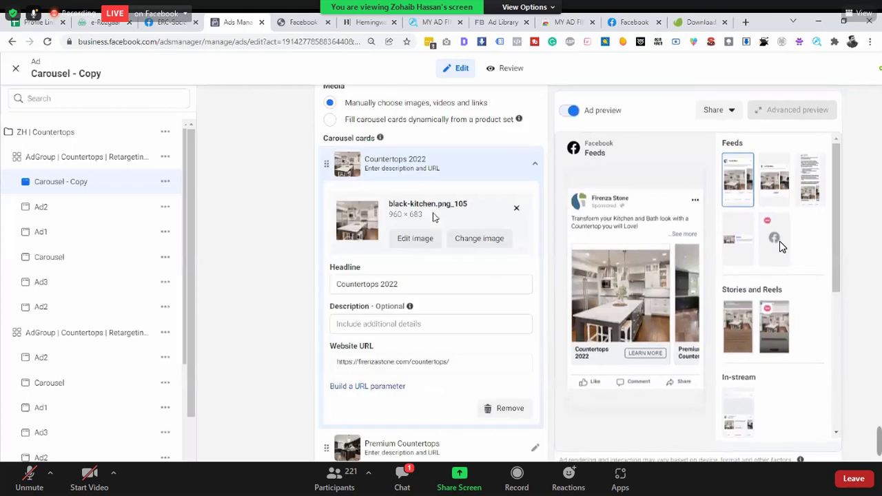
scroll(434, 217, down, 1)
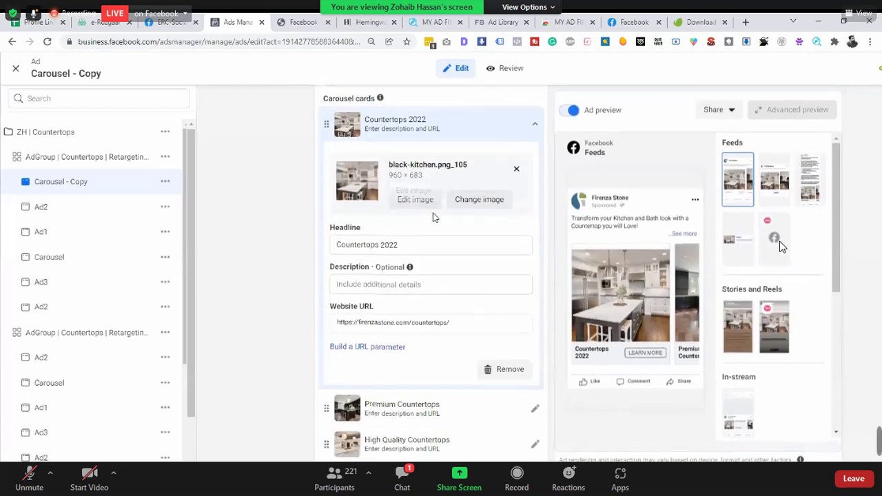
click(515, 168)
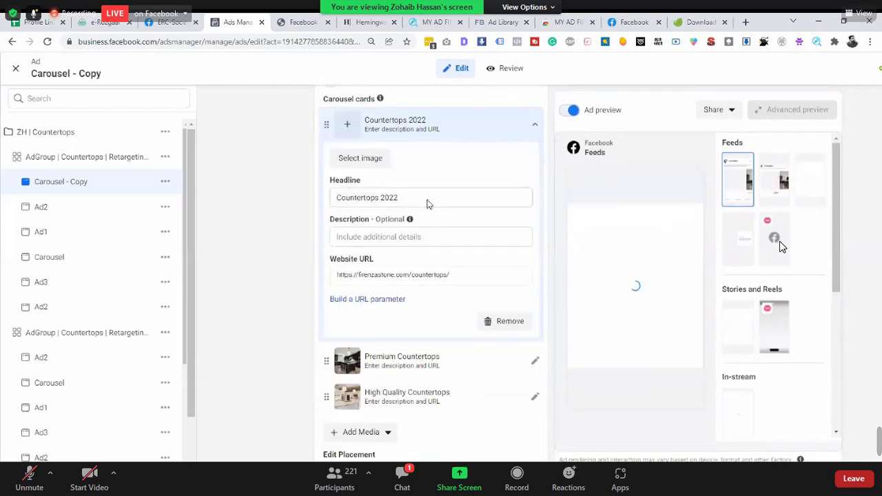
Edit the first word of the Carousel - Copy ad's primary text to read "Tssransform".
scroll(427, 204, down, 1)
scroll(427, 204, up, 1)
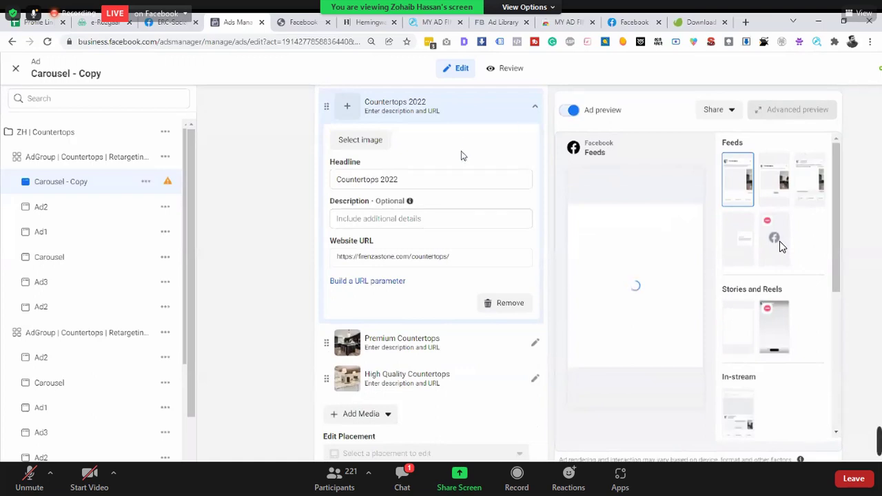
scroll(462, 154, down, 5)
scroll(462, 155, down, 4)
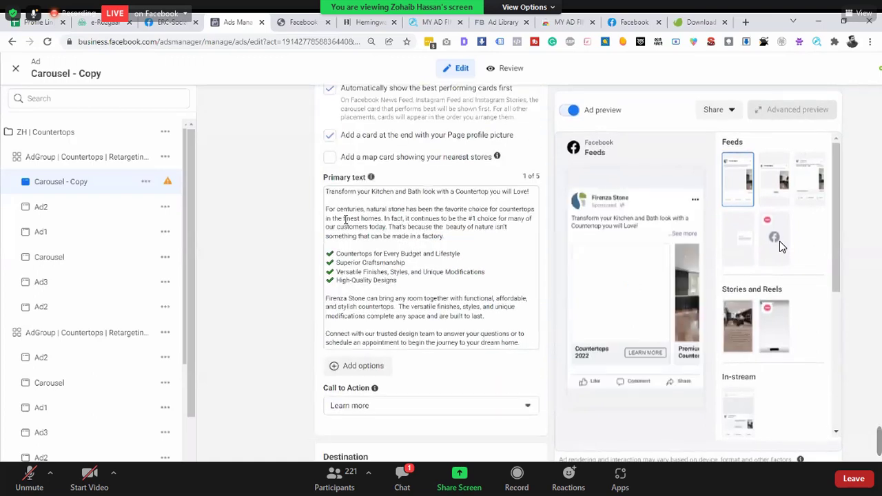
click(328, 192)
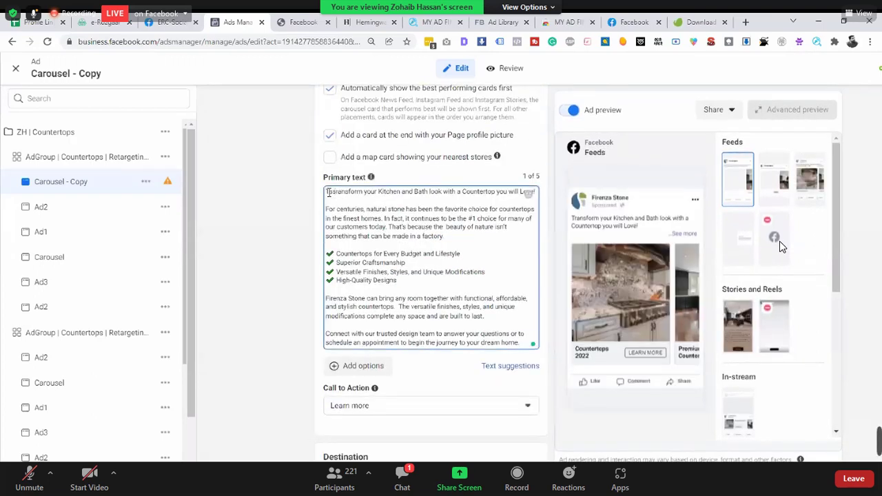
Set the Carousel - Copy ad's call to action to Get quote.
scroll(263, 332, down, 4)
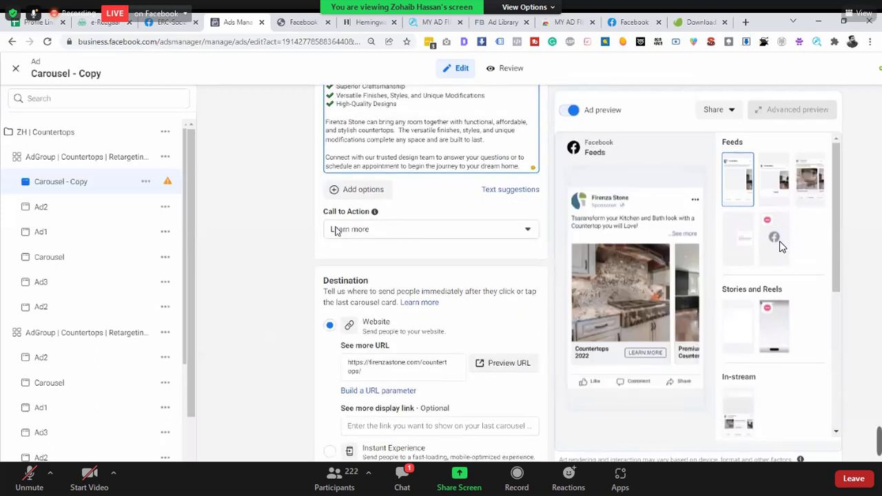
click(336, 231)
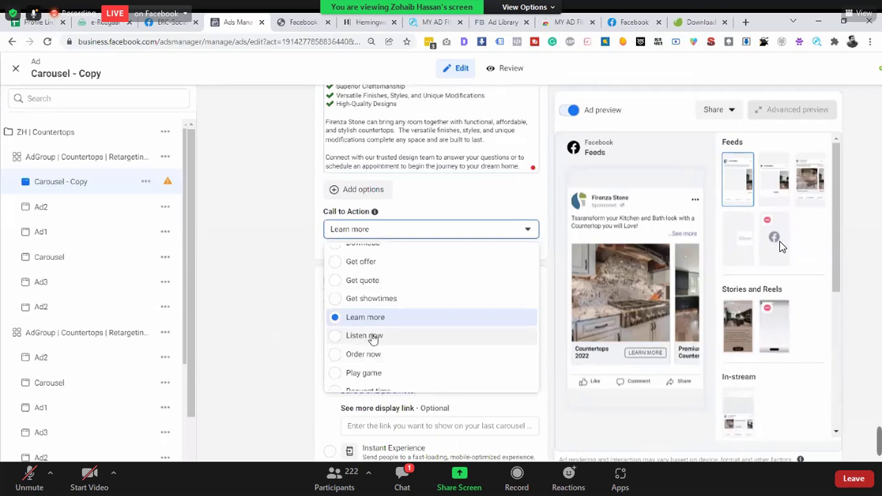
click(376, 278)
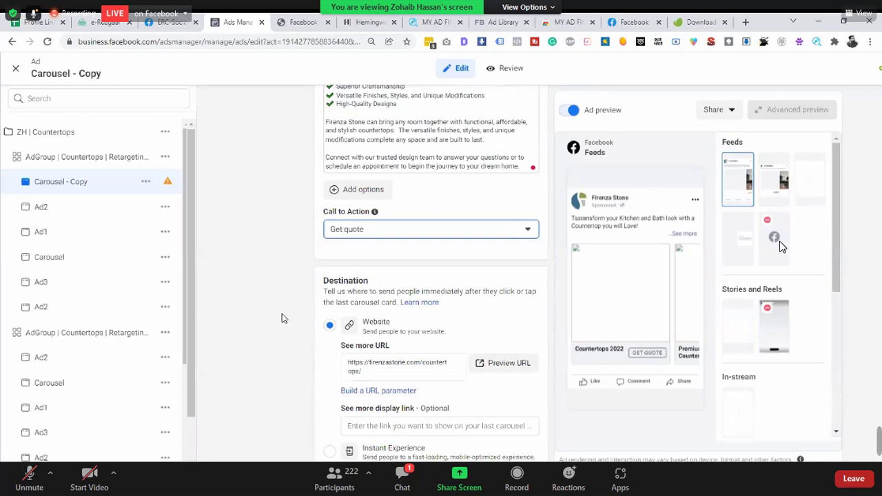
Review the Carousel - Copy ad's tracking, identity, format, carousel cards, primary text, call to action and destination settings.
scroll(282, 313, down, 3)
scroll(277, 335, down, 3)
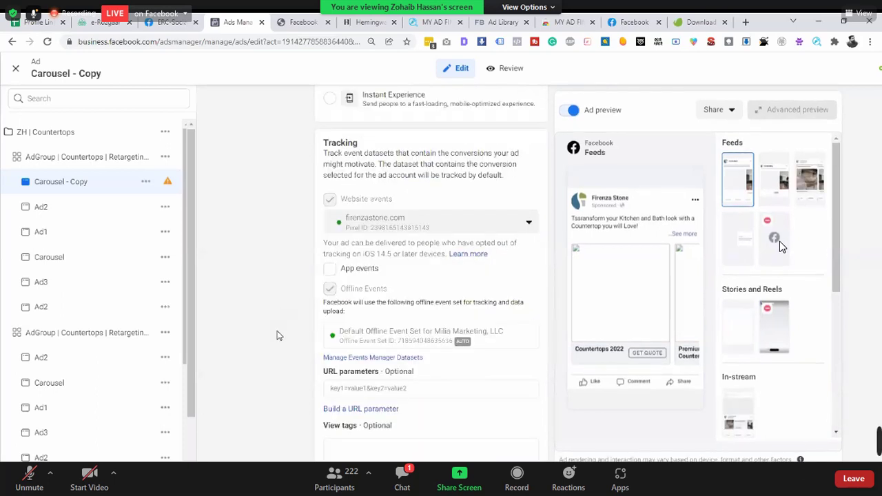
scroll(277, 335, up, 10)
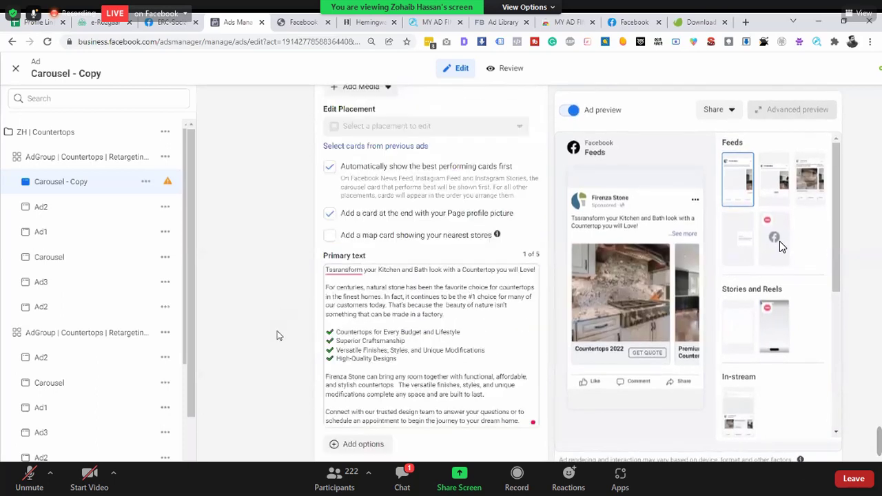
scroll(277, 335, up, 2)
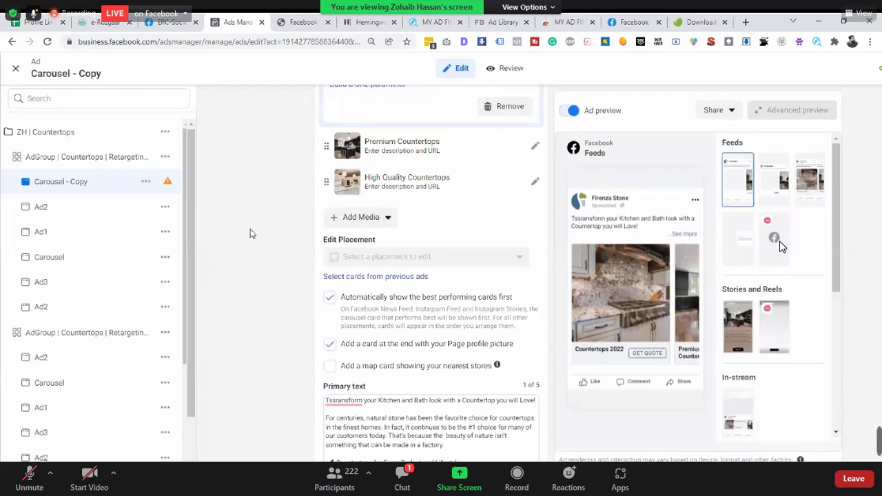
scroll(250, 233, up, 5)
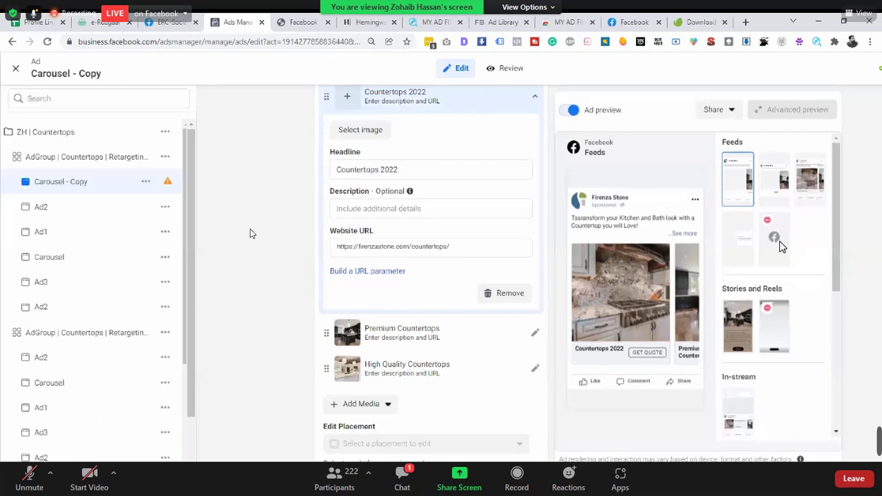
scroll(250, 233, up, 5)
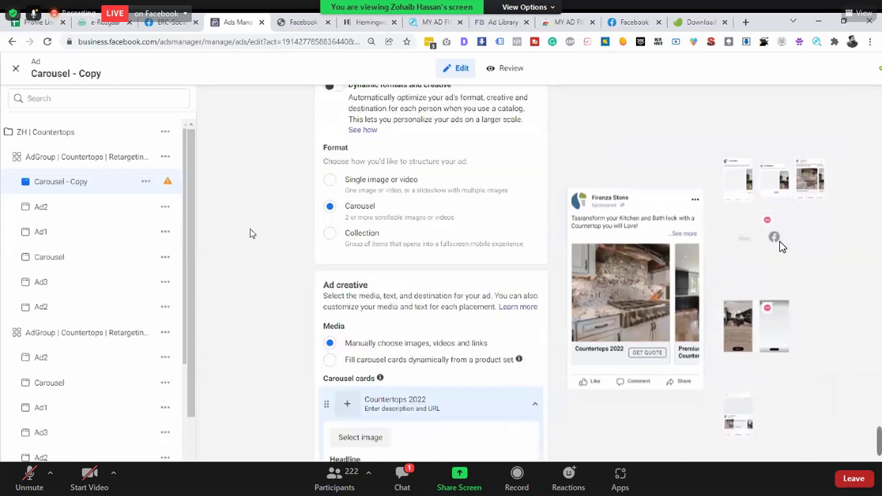
scroll(249, 244, up, 2)
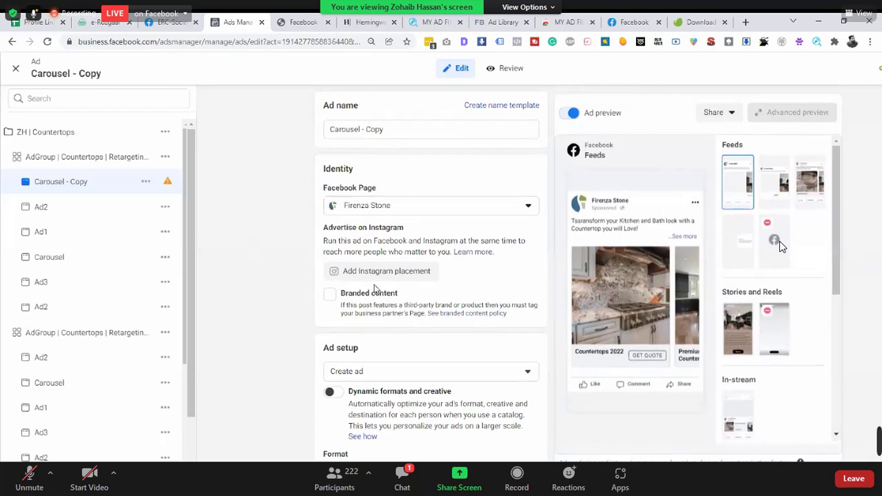
scroll(290, 305, down, 6)
scroll(289, 305, down, 1)
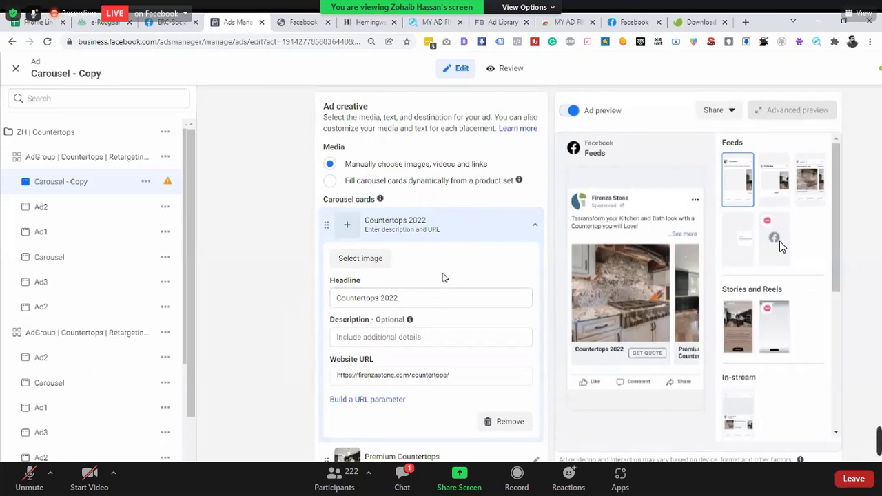
scroll(449, 290, down, 3)
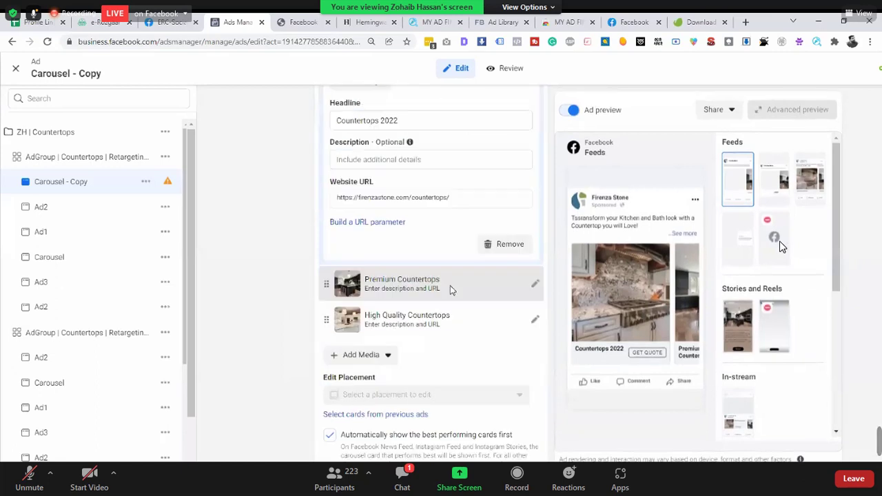
scroll(451, 286, down, 5)
scroll(452, 282, down, 2)
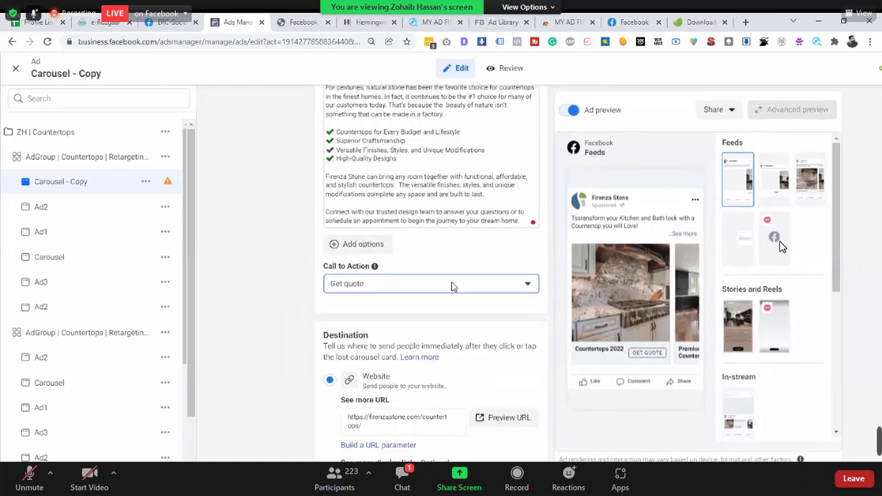
scroll(427, 262, up, 1)
click(411, 239)
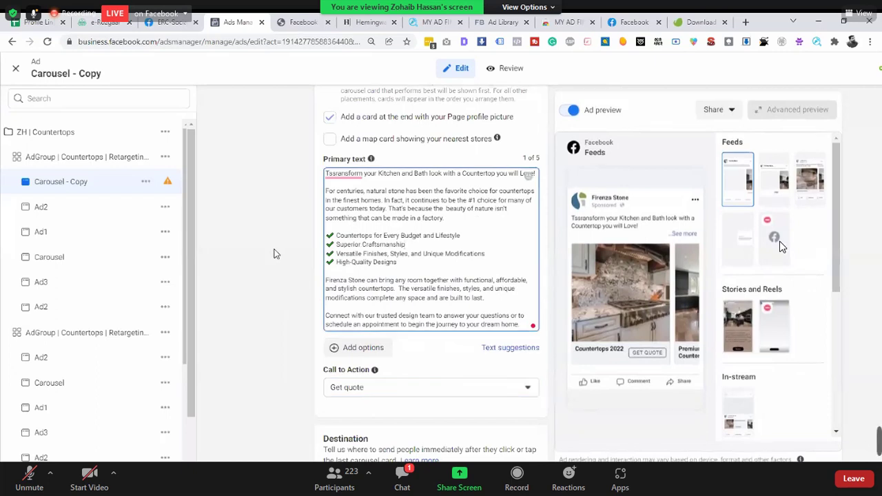
scroll(273, 254, down, 3)
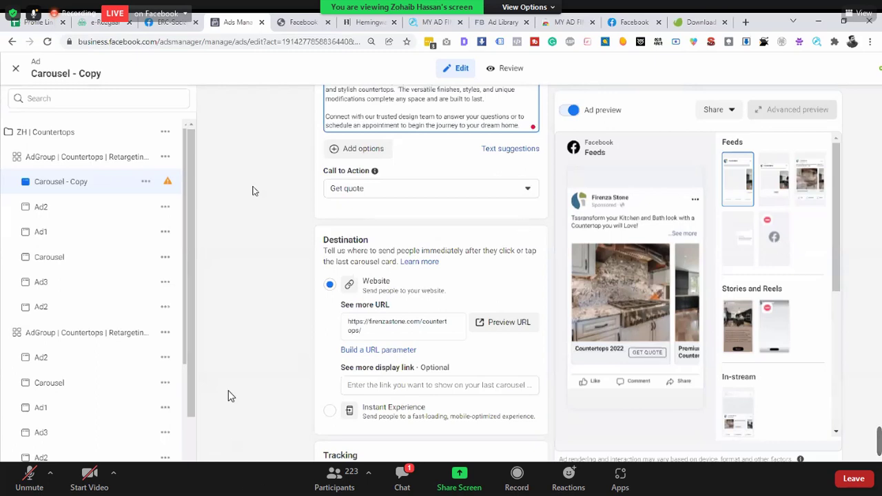
Open the meeting chat and start a message to everyone with "sir this will be done when we select".
click(402, 475)
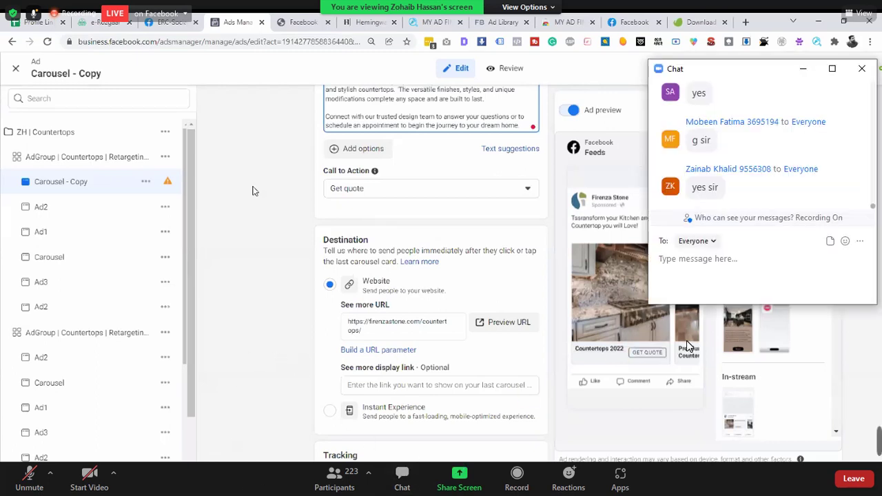
text(sir thei)
key(BackSpace)
key(BackSpace)
text(is will ber)
key(BackSpace)
text(don)
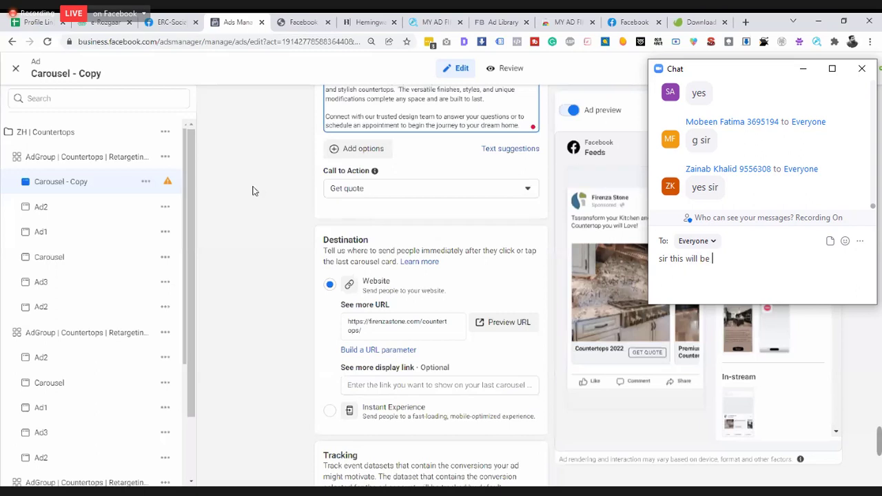
text(e)
key(BackSpace)
text(e when we select)
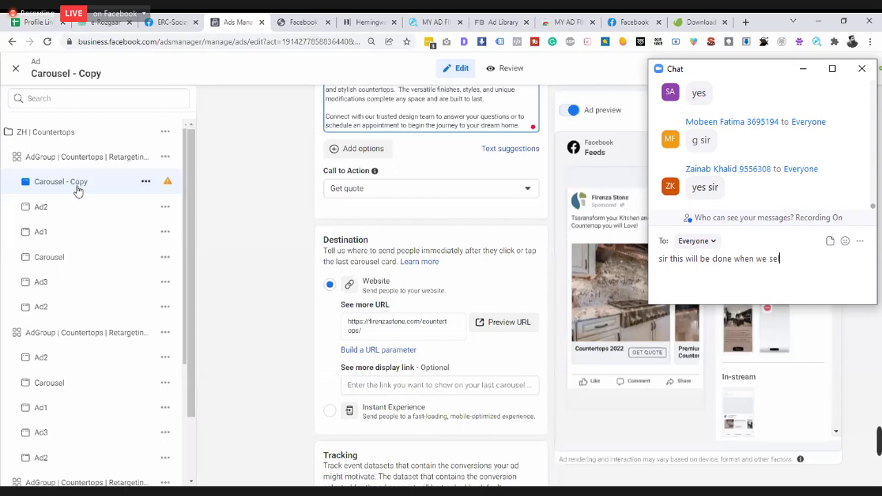
Rename the Carousel - Copy ad as Carousel 2, and complete the chat message with "lifetime budget?" and send it.
click(79, 181)
text(lift=)
drag(94, 182, 75, 183)
key(BackSpace)
key(BackSpace)
key(BackSpace)
text(2fetime )
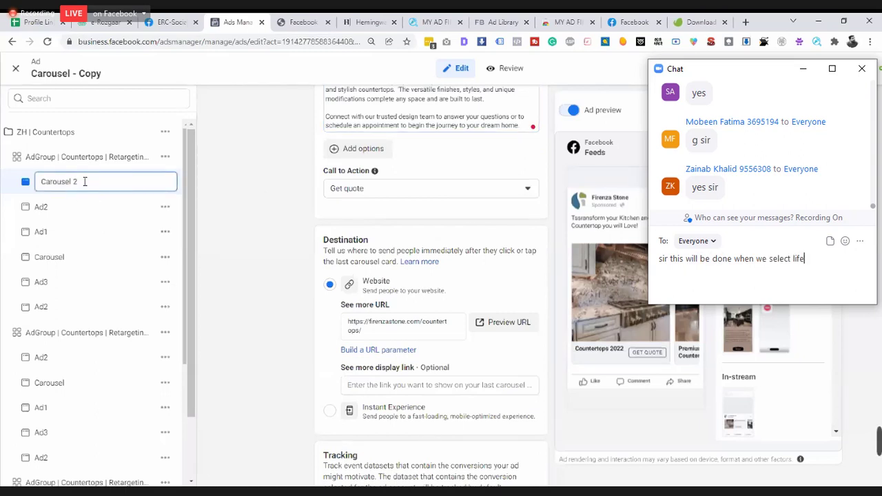
text(budge)
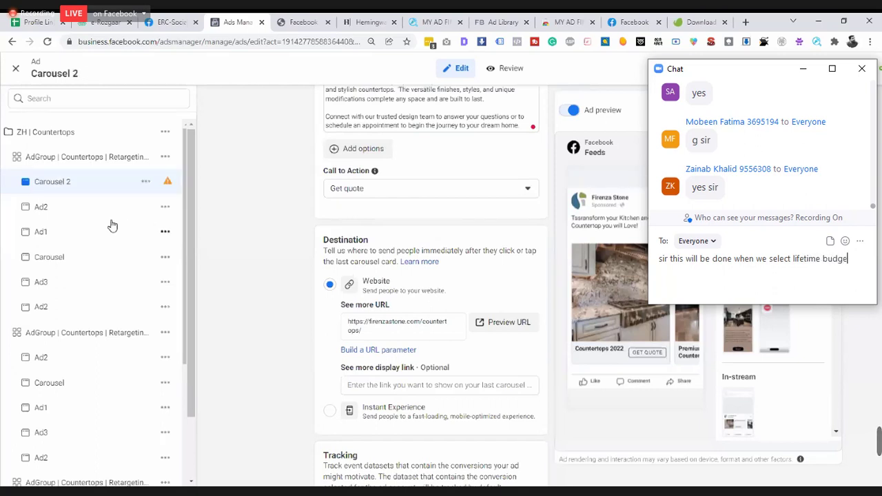
text(t?)
key(Return)
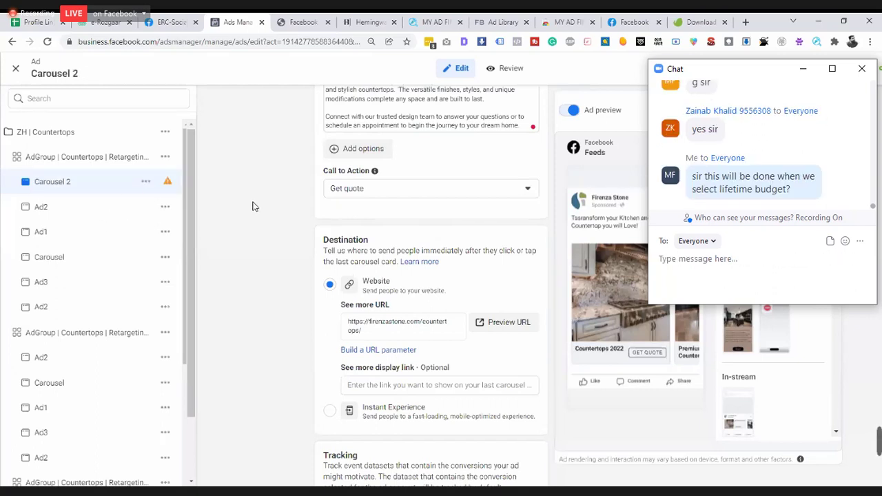
Send everyone in the chat the question "sir if create multliple ad then budget will be consumed more?".
scroll(251, 201, down, 3)
scroll(252, 205, down, 1)
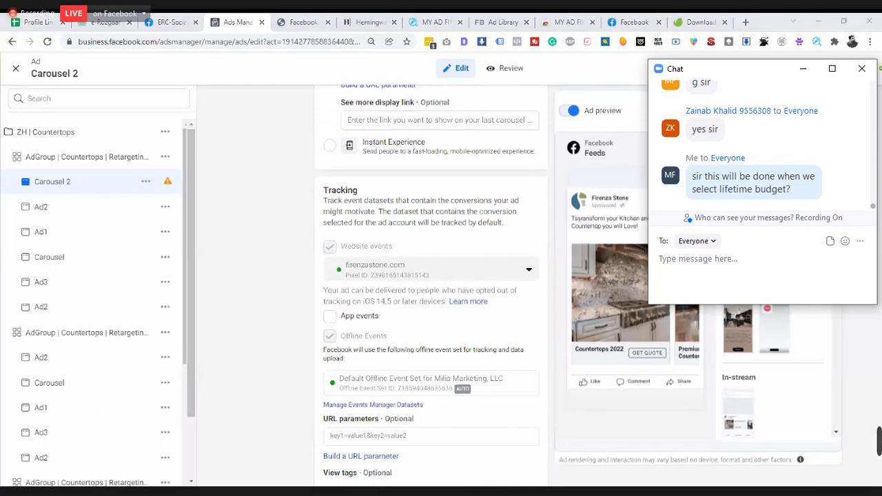
text(sir if)
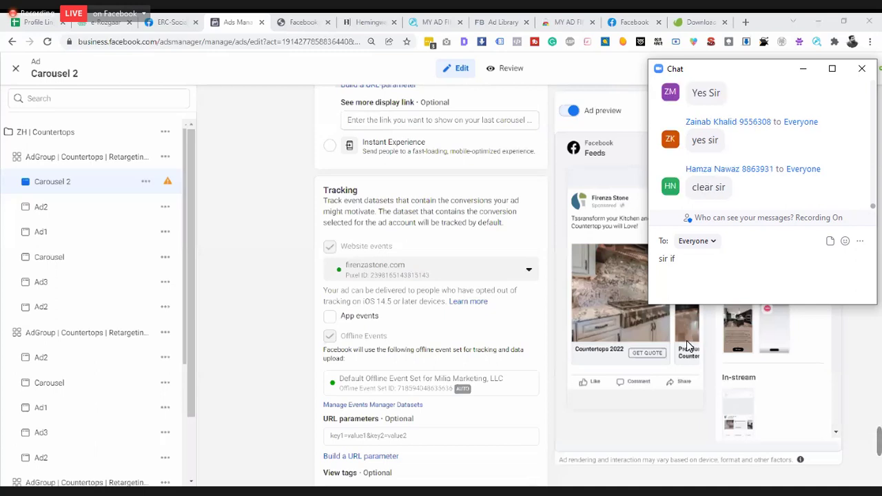
text(crea)
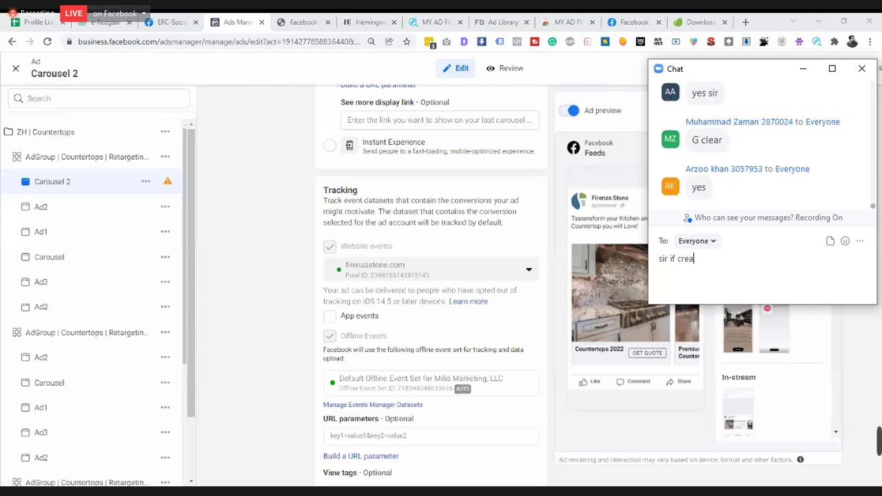
text(te mul)
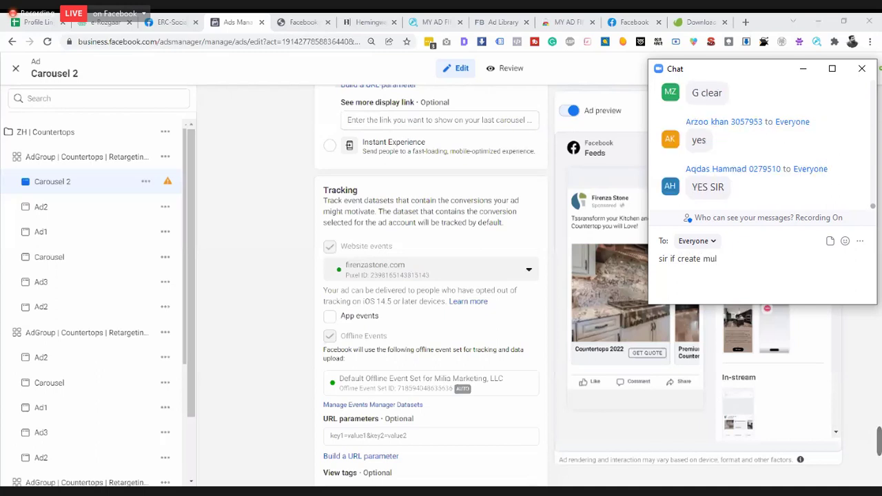
text(tiple ad )
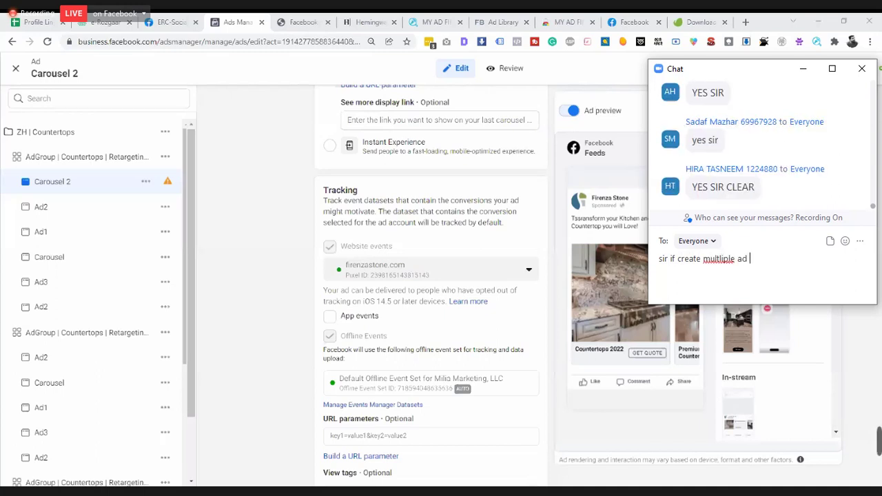
text(then budget will )
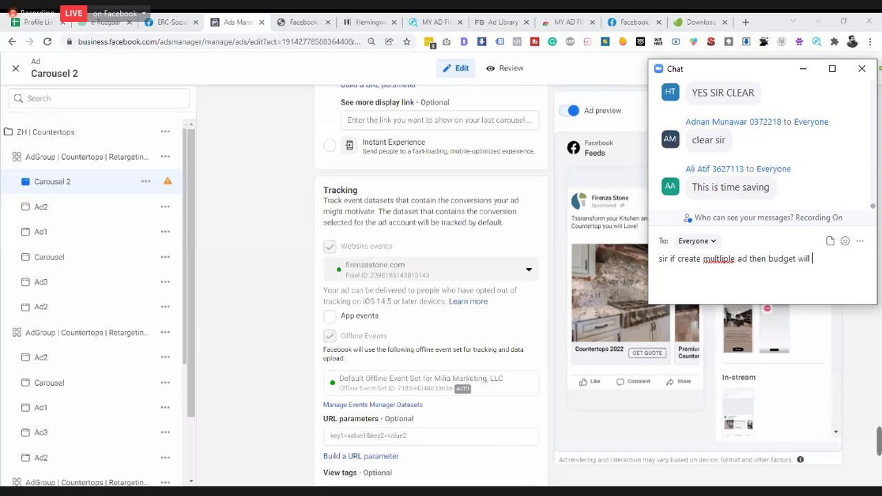
text(be consumed m)
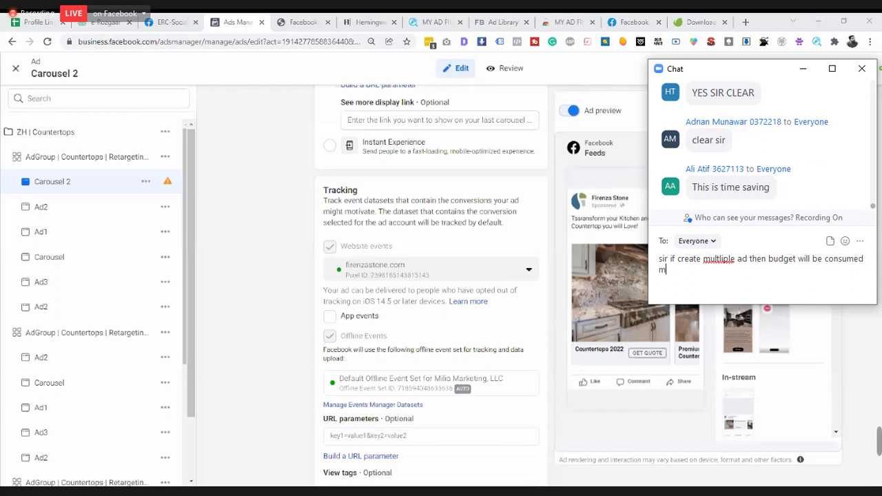
text(ore?)
key(Return)
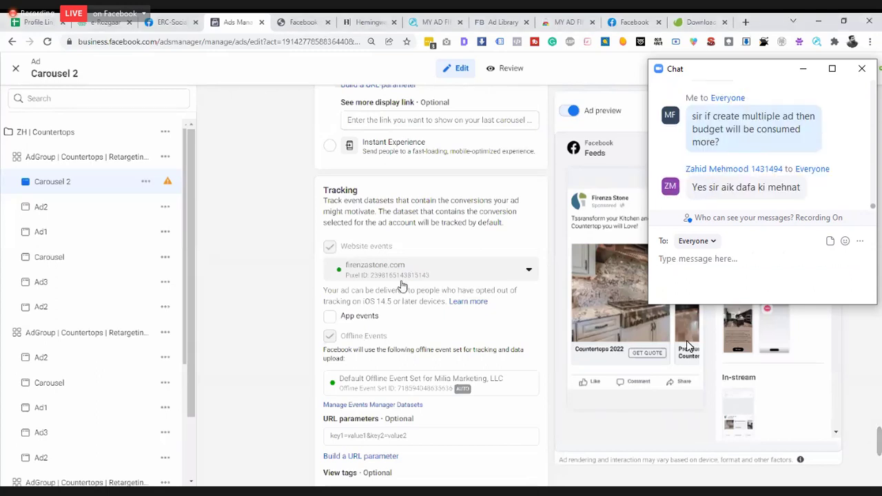
Delete the Carousel 2 ad from the first retargeting ad set and open that ad set's Ad1.
click(150, 189)
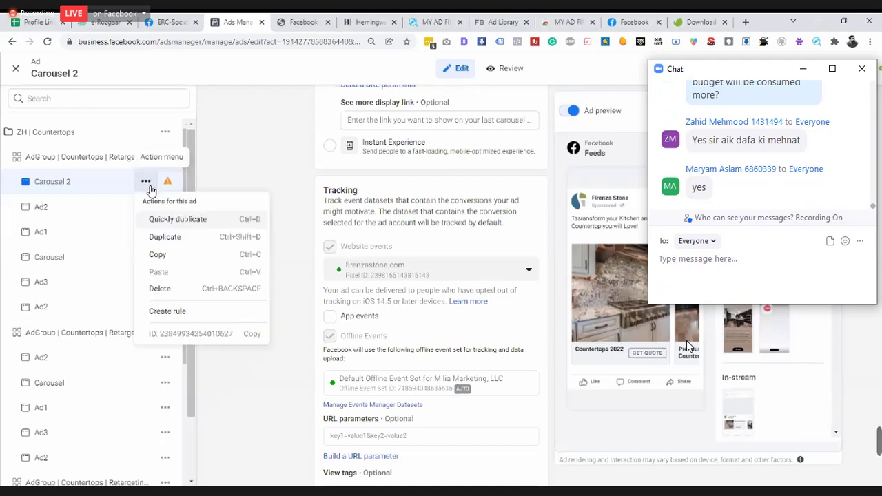
click(181, 294)
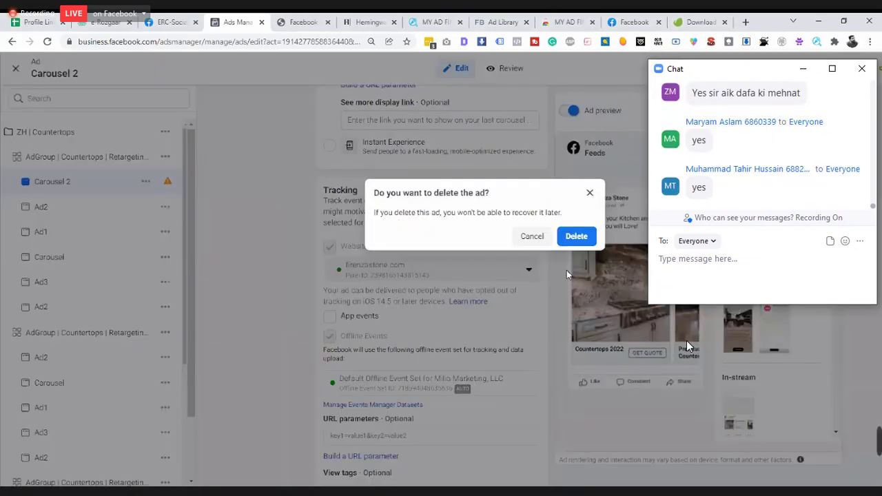
click(587, 236)
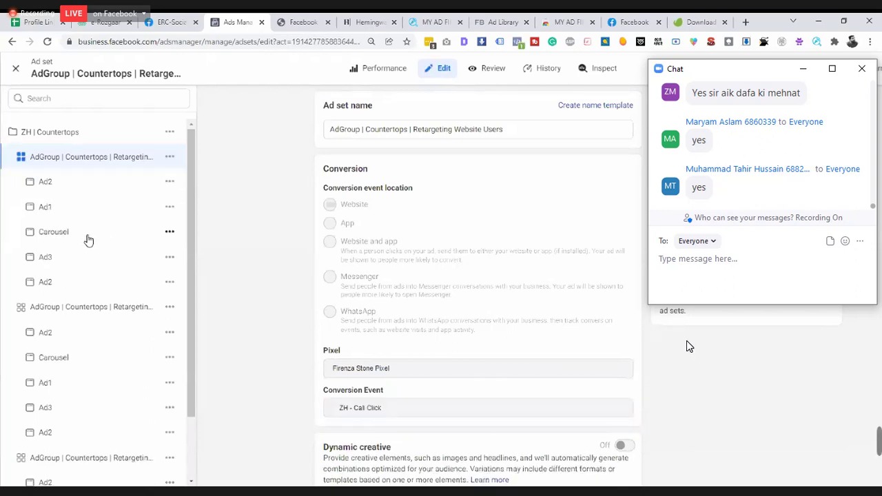
click(52, 207)
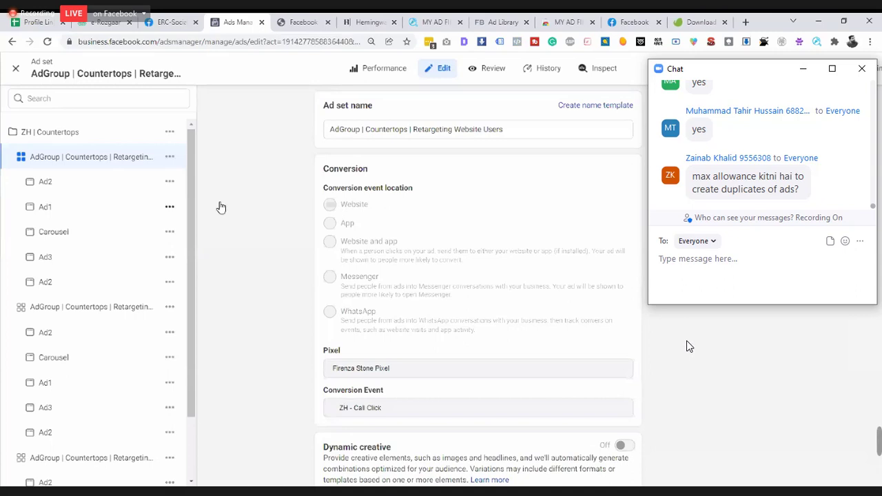
Quickly duplicate Ad1 in the first retargeting ad set.
scroll(270, 270, down, 8)
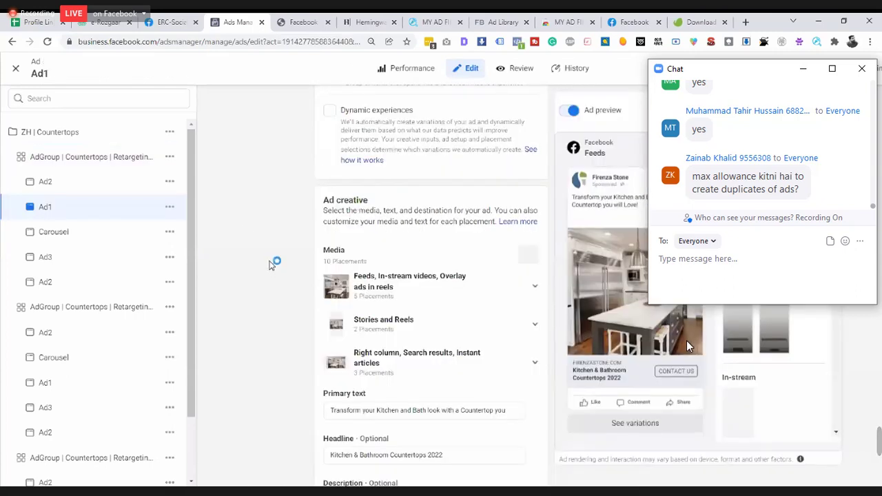
scroll(270, 263, down, 2)
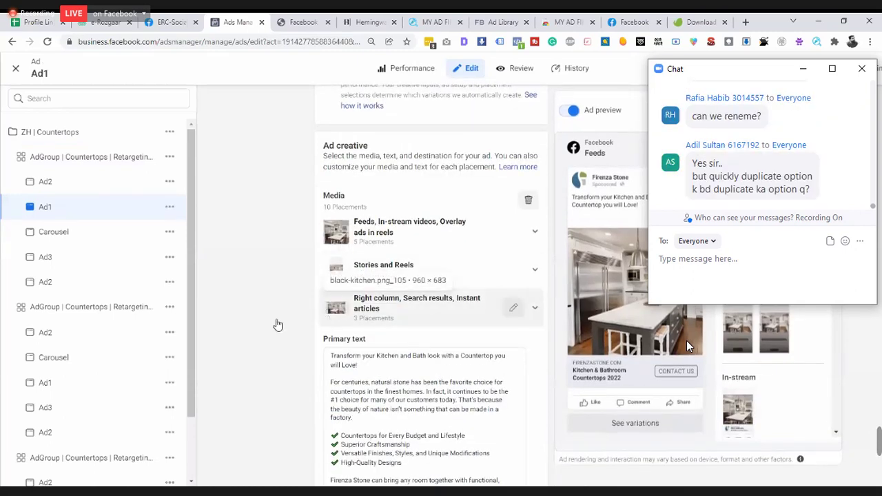
scroll(310, 303, down, 3)
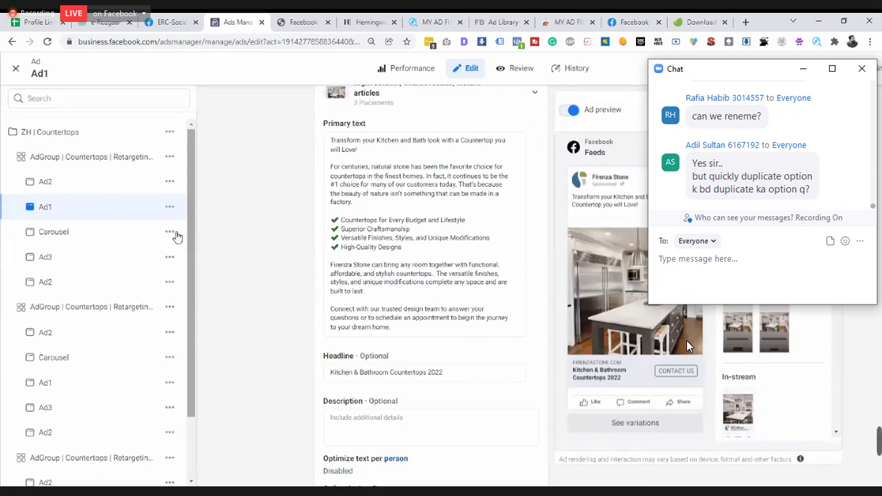
click(170, 208)
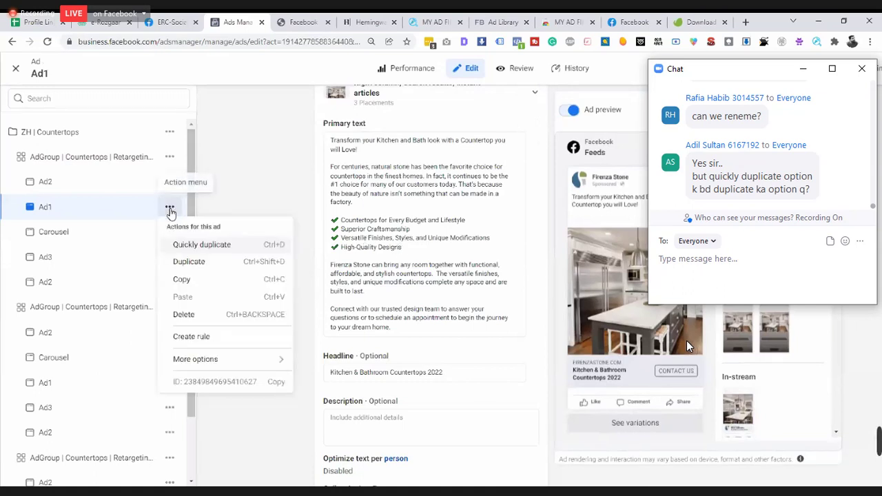
click(191, 249)
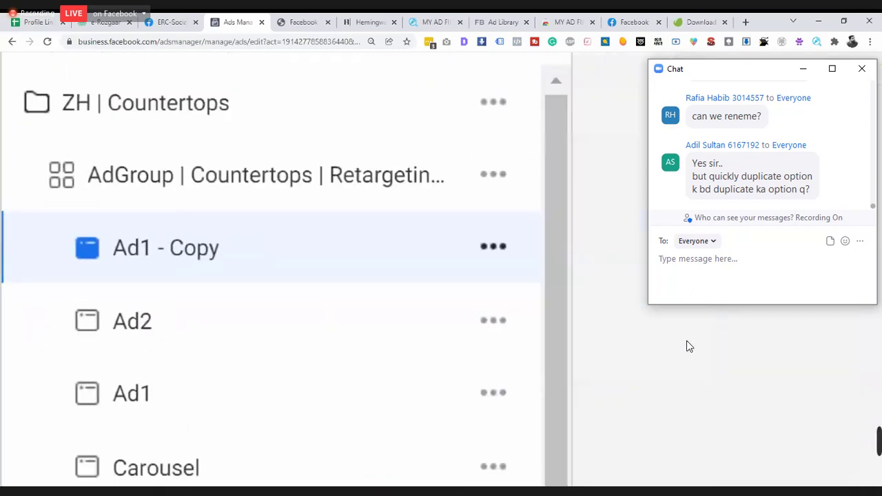
Remove all current media from the Ad1 - Copy ad's creative.
scroll(241, 211, up, 1)
scroll(241, 211, up, 4)
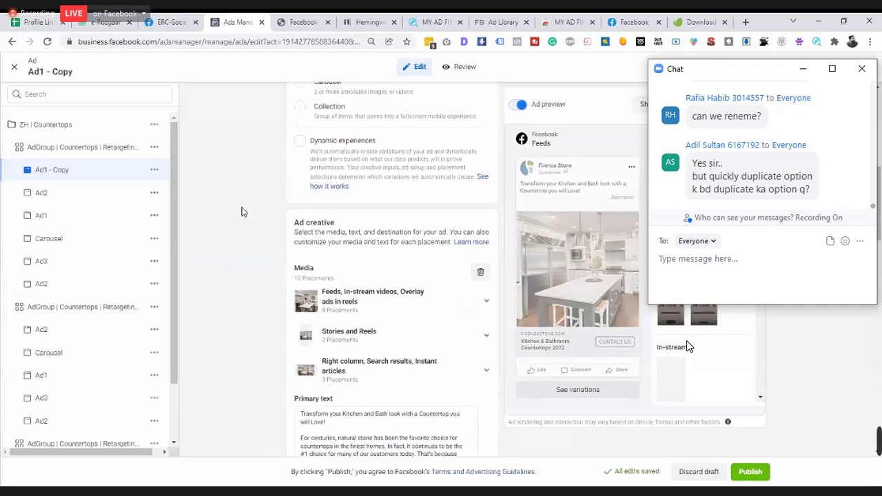
click(481, 270)
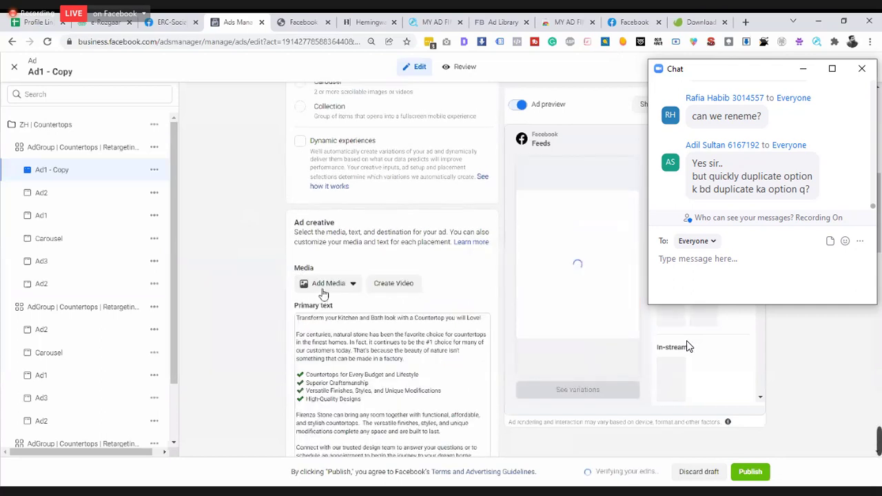
Send everyone in the chat the messages "ni" and "wo duplicate hy na".
scroll(324, 292, up, 3)
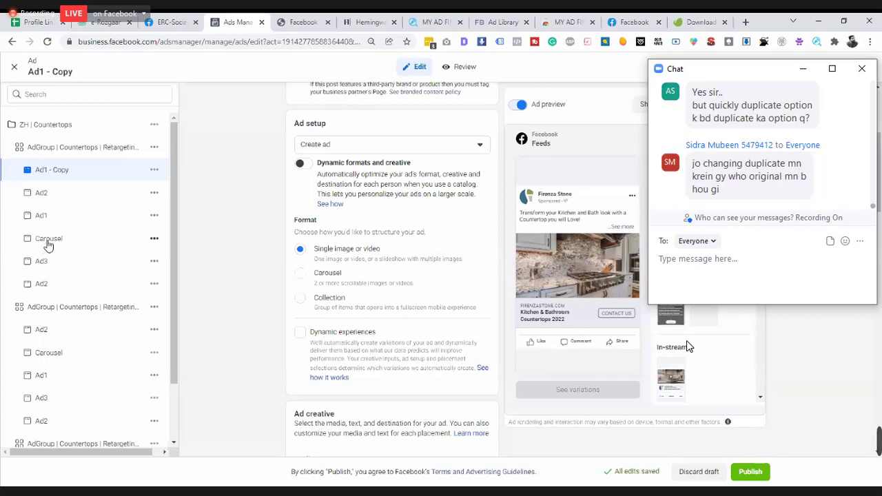
text(ni)
key(Return)
text(wo duplicate hy)
scroll(235, 254, down, 3)
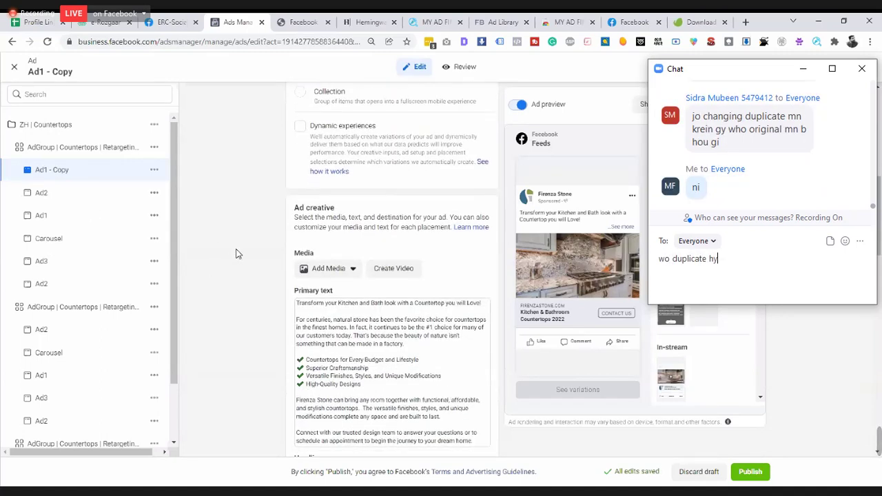
scroll(236, 254, down, 1)
text(na)
key(Return)
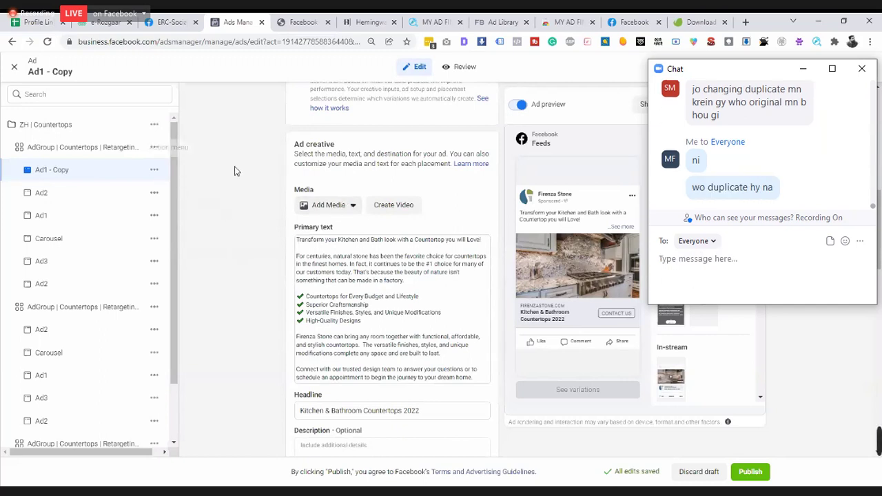
Examine the media types that can be added to Ad1 - Copy and its text, headline and call-to-action fields.
click(333, 205)
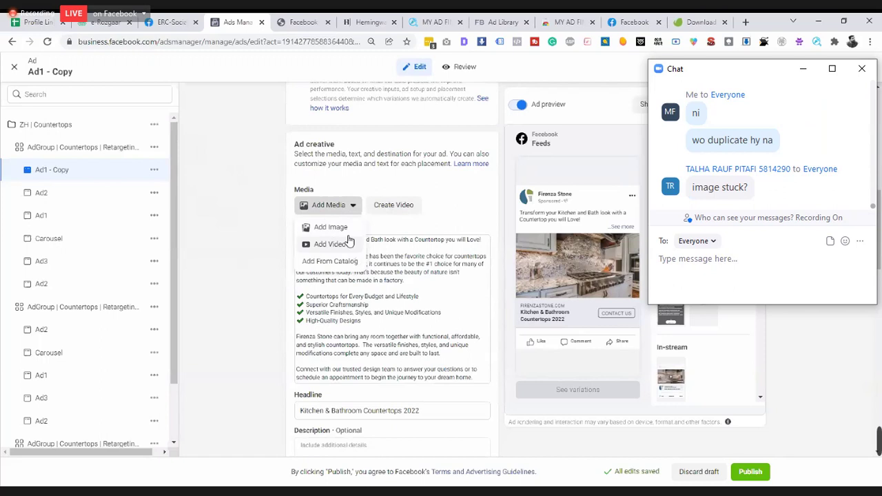
click(234, 253)
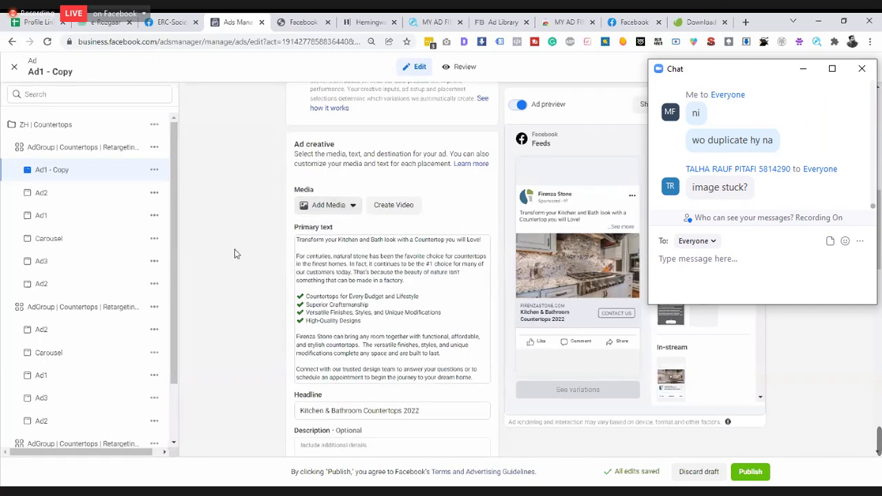
scroll(234, 253, down, 2)
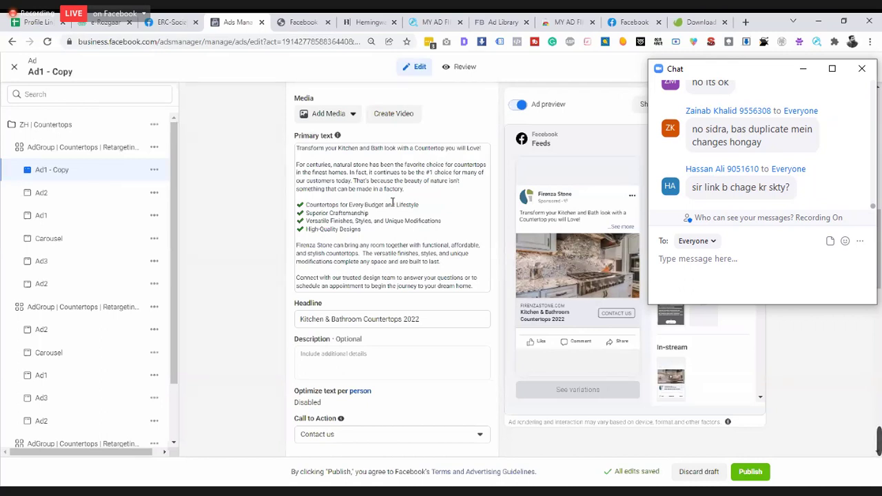
Reply "g" to everyone in the chat and send the message "duplicat ad set".
text(g)
key(Return)
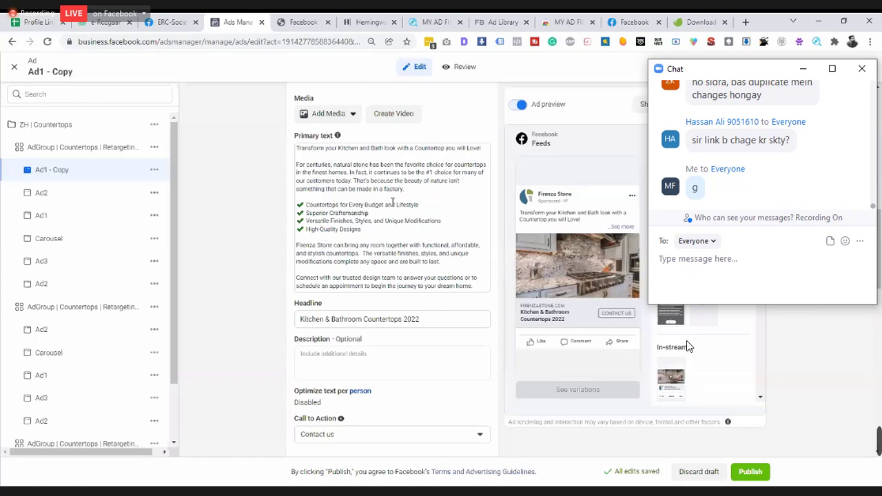
text(dup)
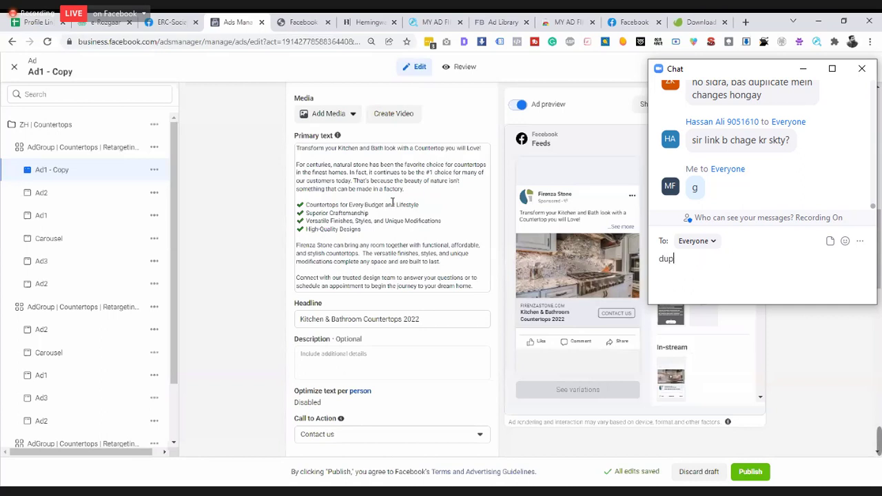
text(licat ad set)
key(Return)
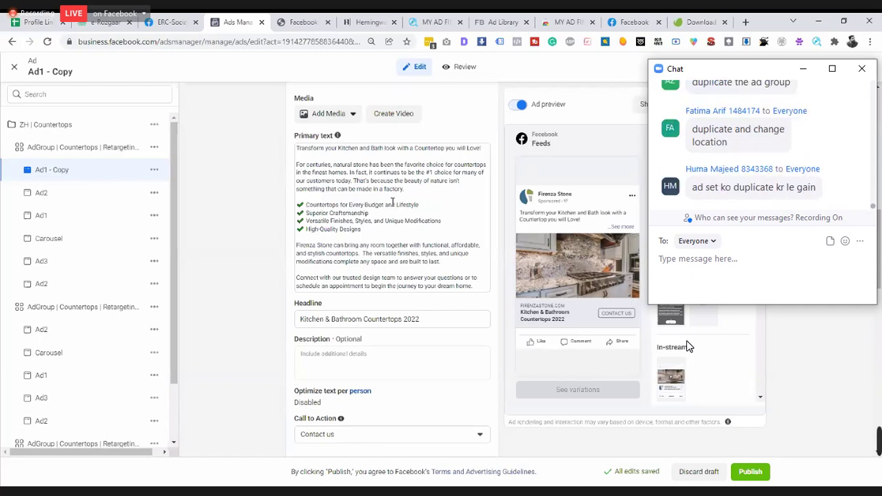
Quickly duplicate the first retargeting ad set, AdGroup | Countertops | Retargeting Website Users.
click(155, 150)
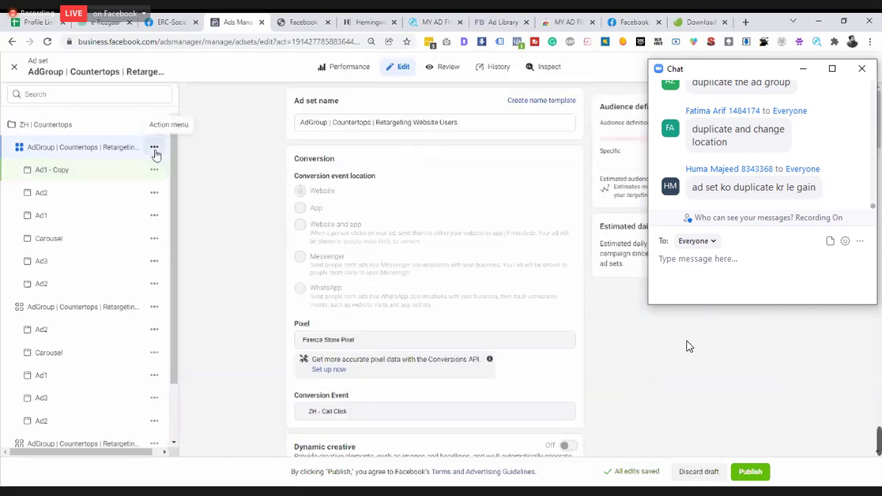
click(155, 148)
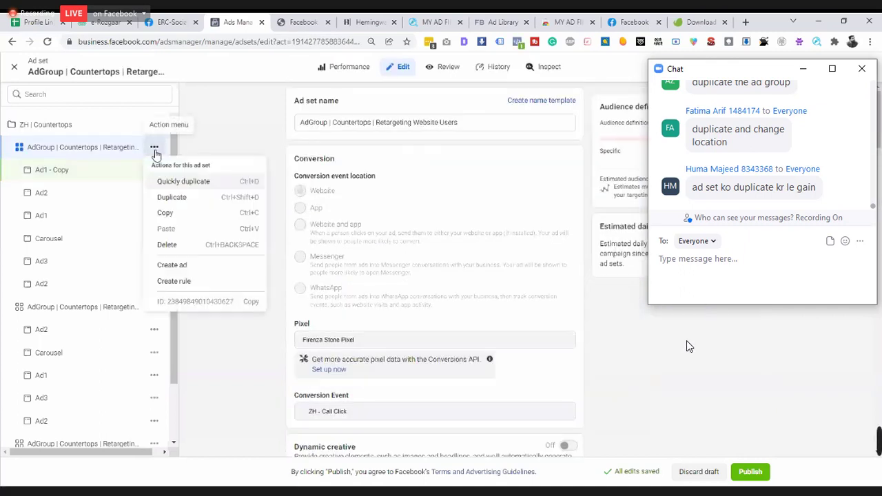
click(183, 182)
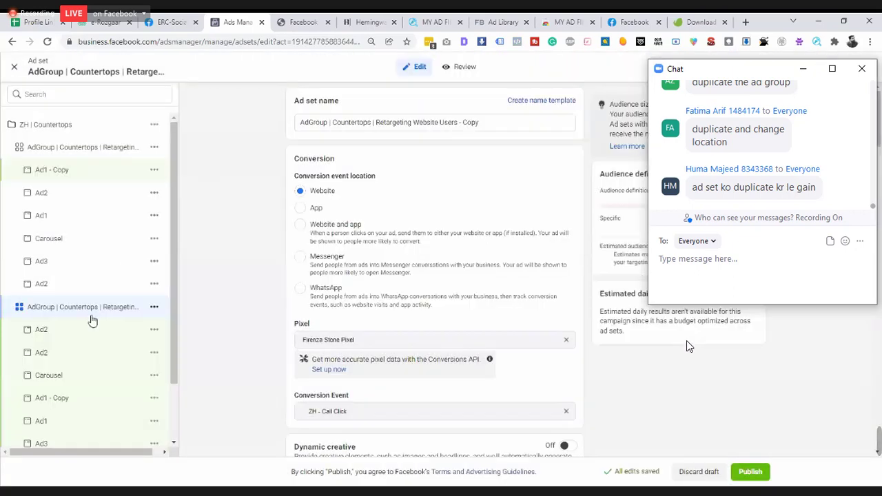
Highlight the duplicated ad set's name and examine the ads listed under it.
scroll(92, 316, down, 1)
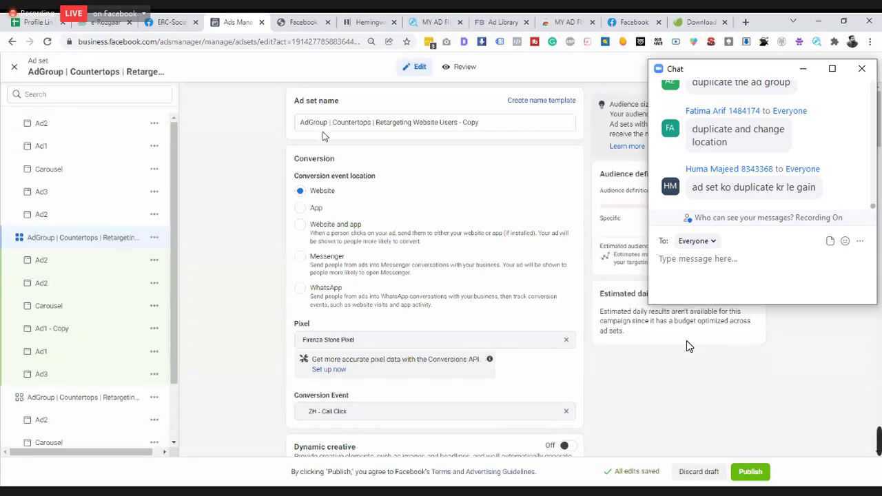
click(303, 122)
drag(303, 122, 491, 136)
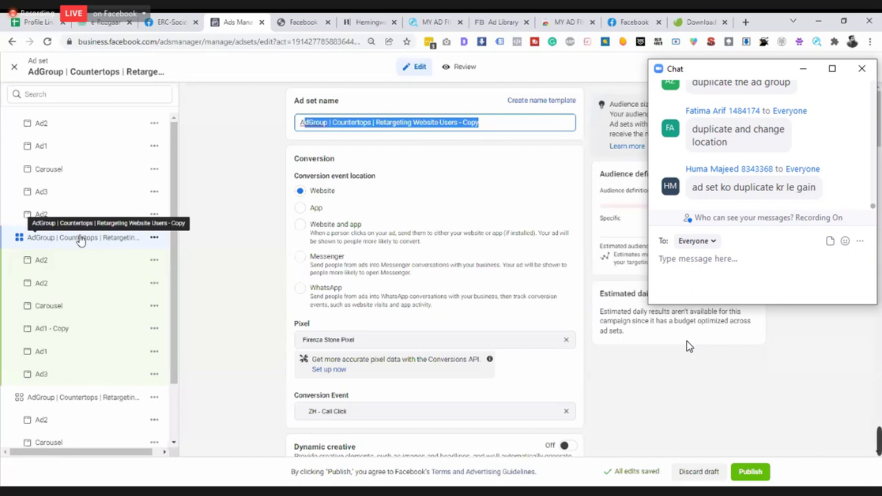
scroll(686, 346, up, 5)
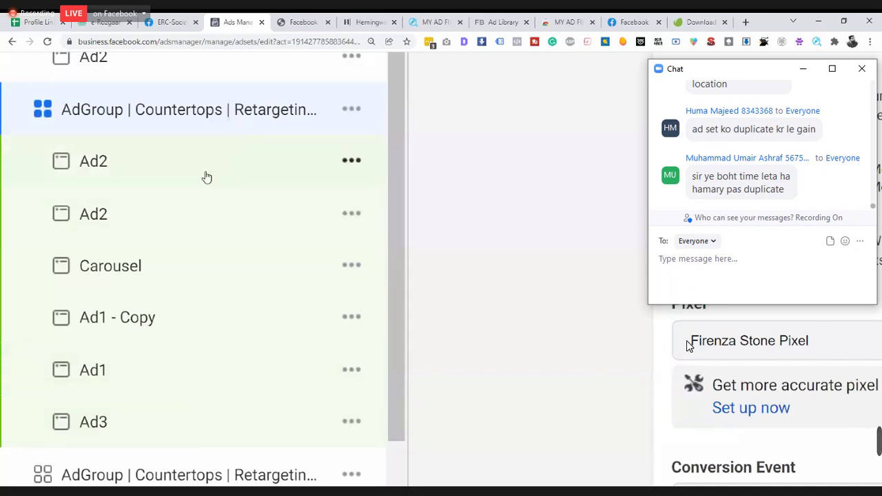
Send everyone in the chat the message "quick duplicate krin".
text(quick)
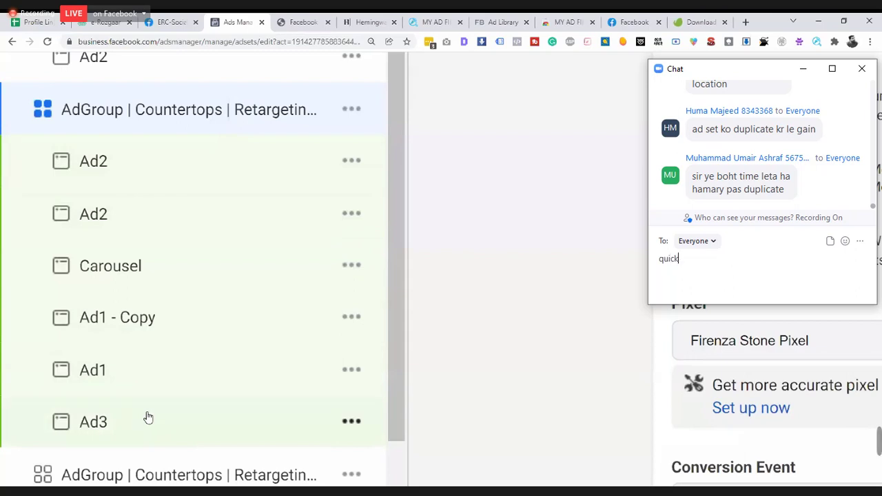
text( duplicate krin)
key(Return)
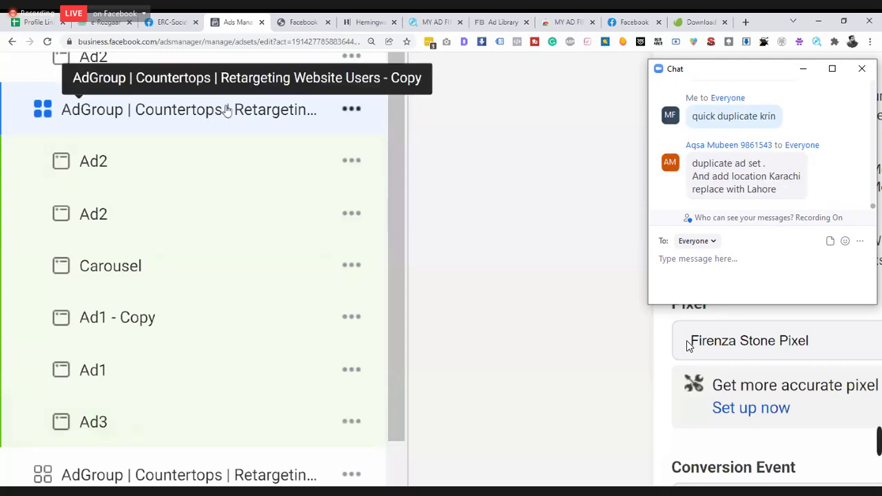
Review the duplicated ad set's schedule, audience and location settings, and compare its ads with those in the original ad set.
key(ctrl+minus)
key(ctrl+minus)
key(ctrl+minus)
key(ctrl+minus)
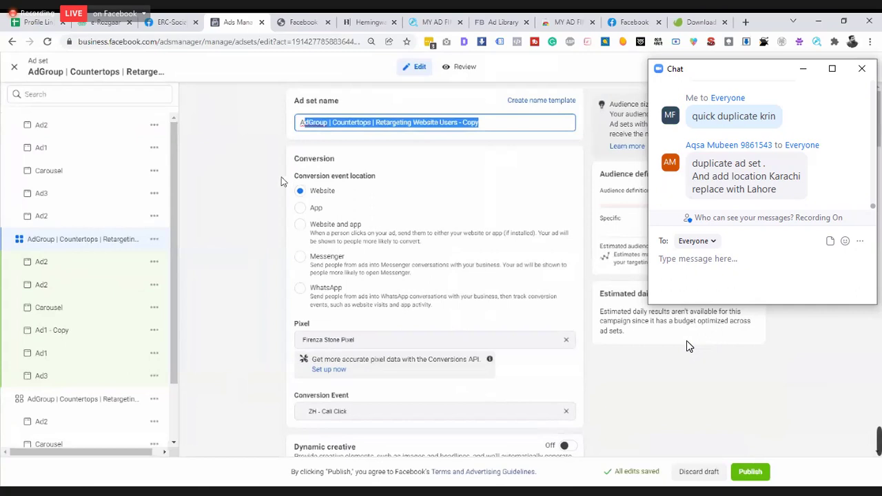
scroll(241, 287, down, 2)
scroll(241, 287, down, 7)
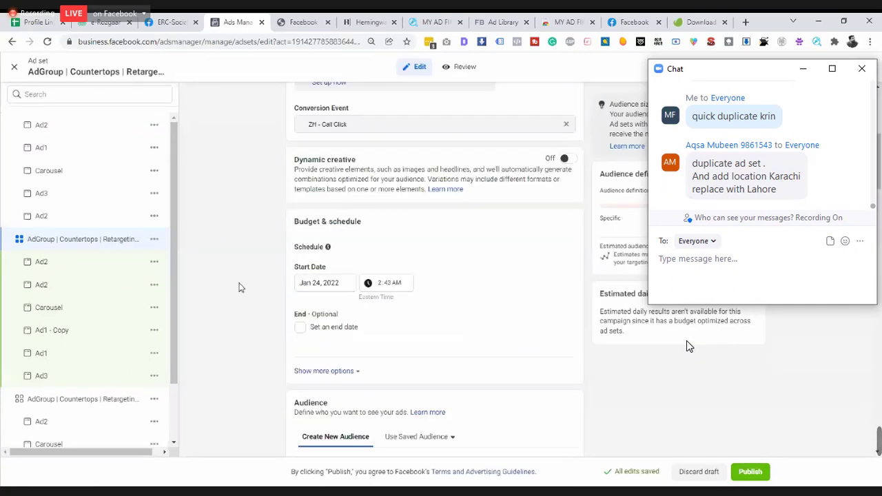
scroll(240, 287, down, 1)
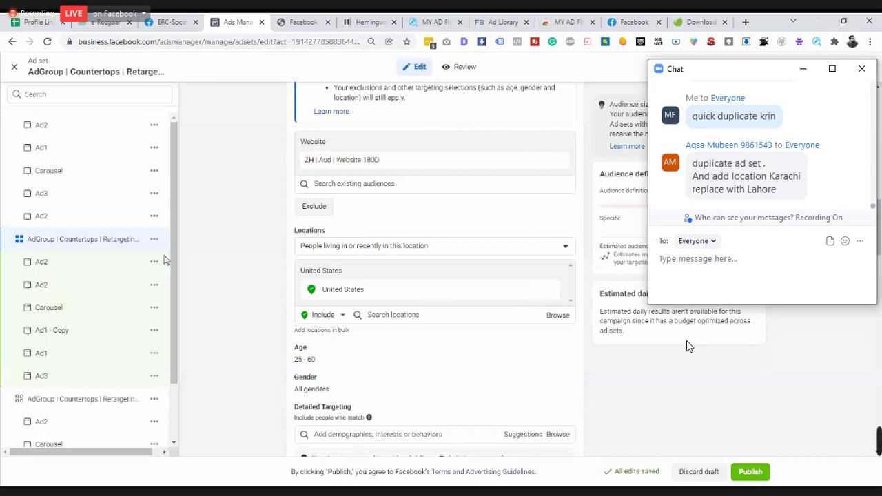
scroll(153, 256, up, 1)
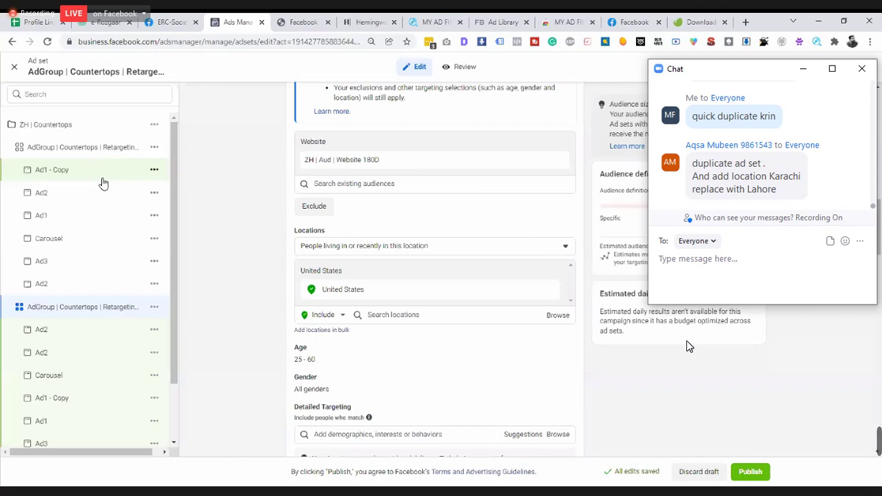
scroll(102, 183, down, 2)
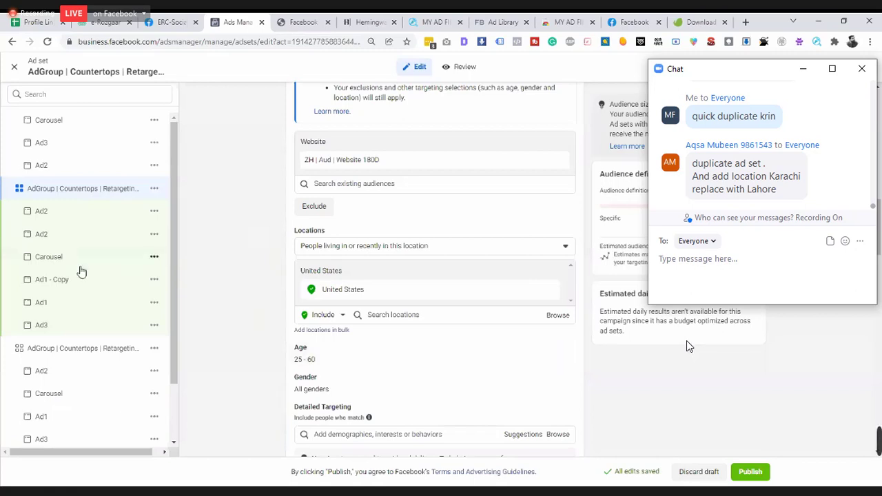
scroll(79, 272, up, 2)
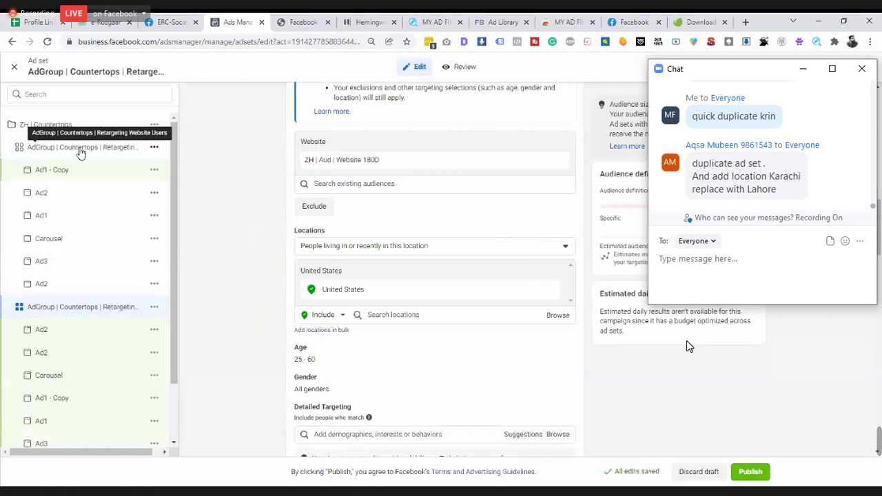
scroll(80, 152, down, 2)
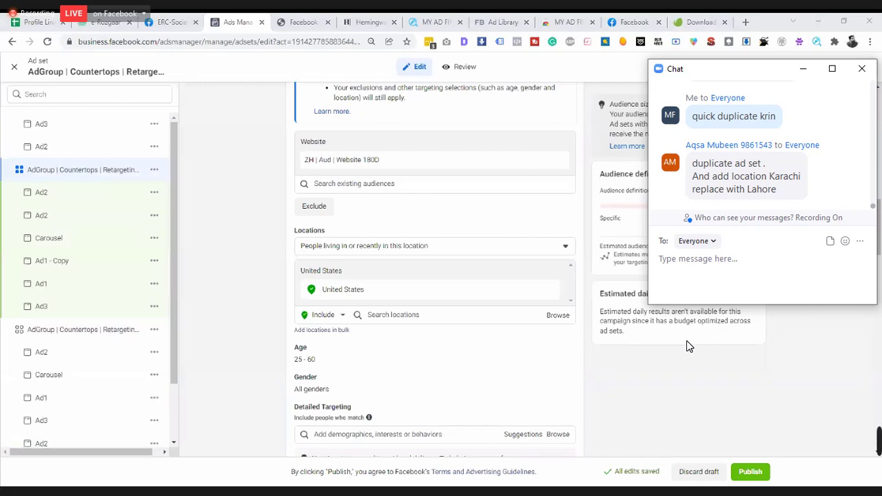
Send everyone in the chat the question "sir what is the differenct between quik duplicate and duplicate?".
text(sir what is the differenct b)
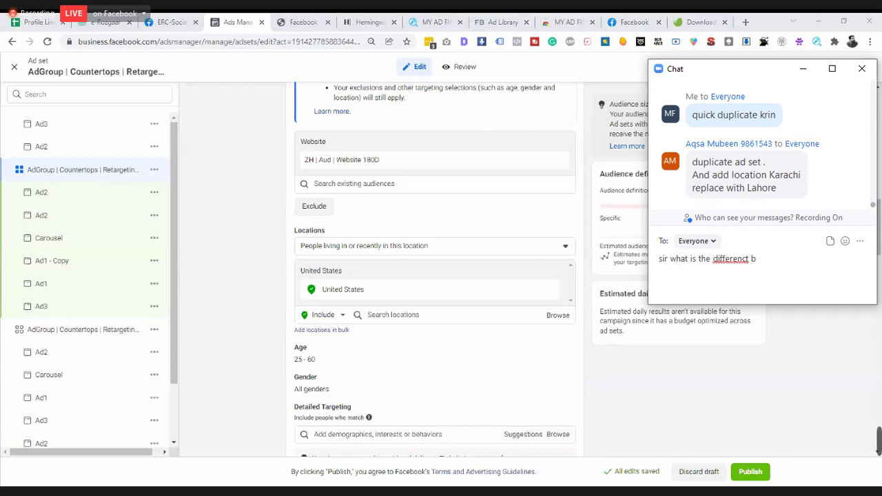
text(etween )
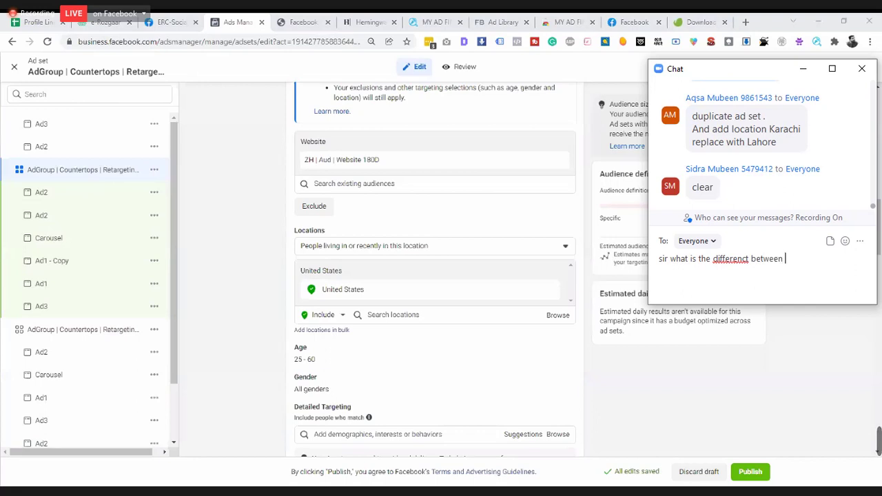
text(quik )
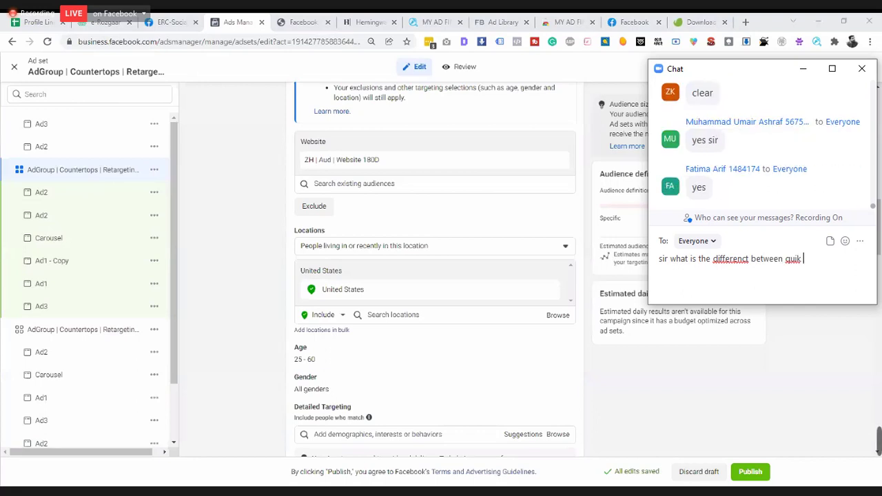
text(duplic)
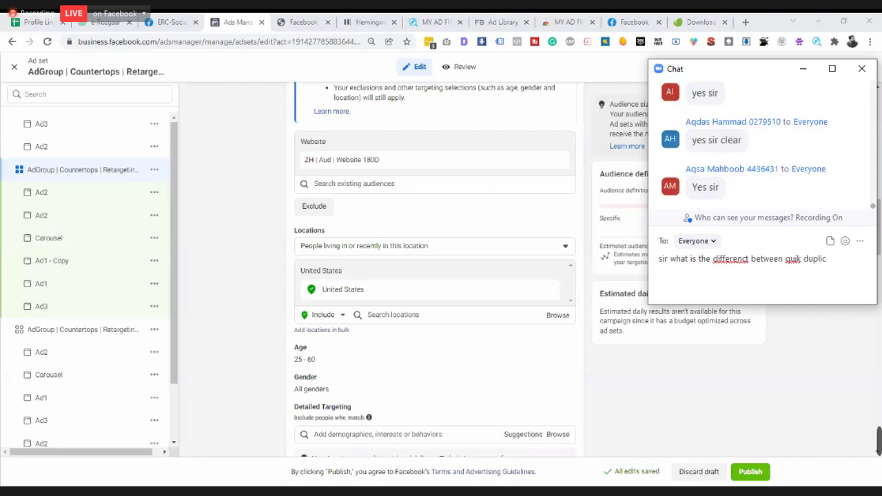
text(ate an)
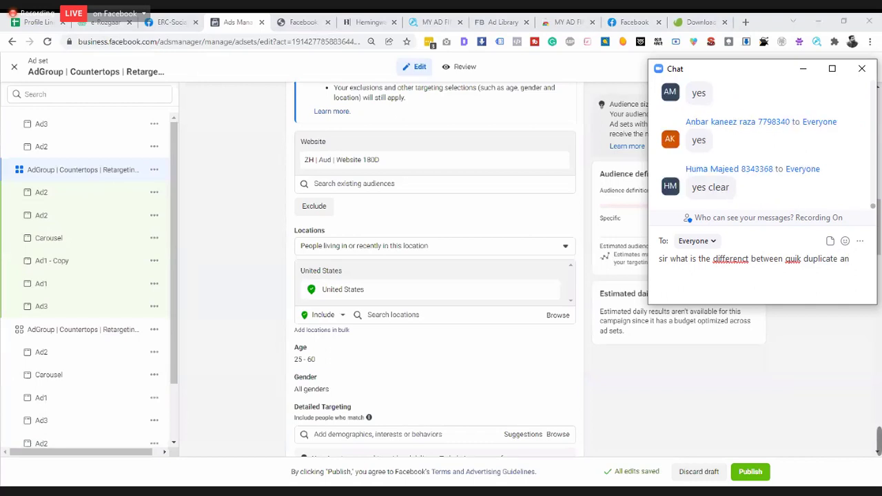
text(d dupliacte)
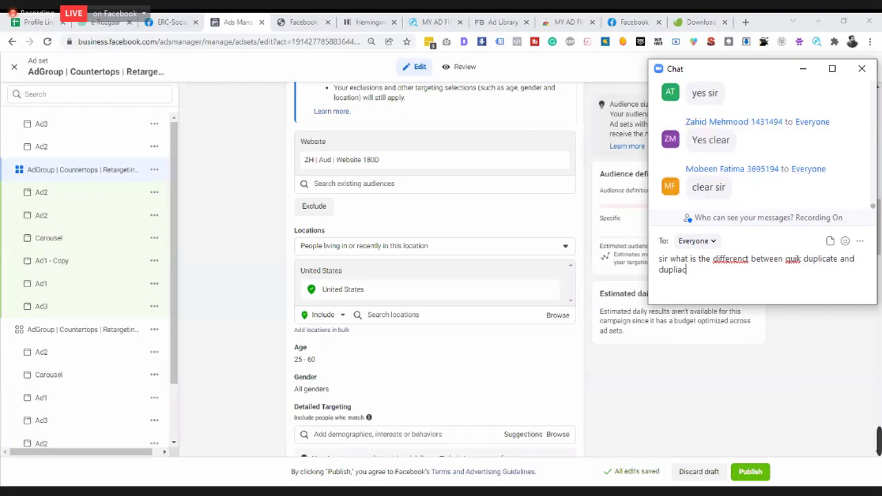
key(BackSpace)
key(BackSpace)
key(BackSpace)
key(BackSpace)
text(cate?)
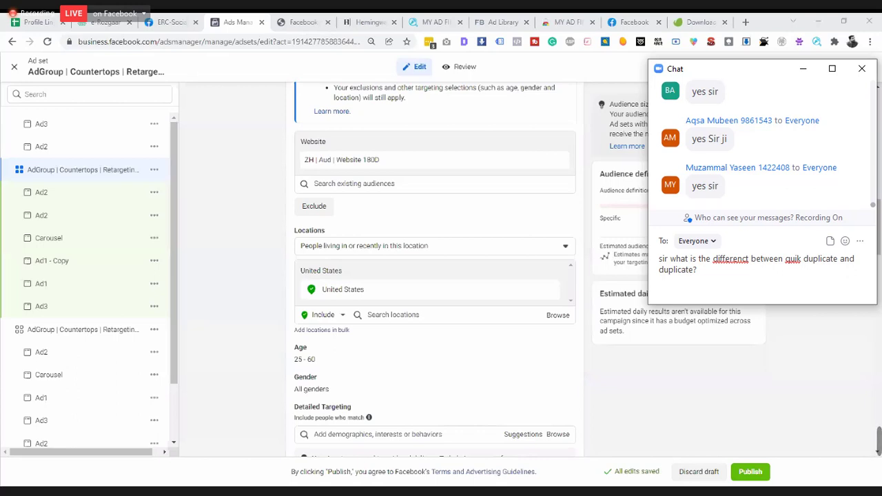
key(Return)
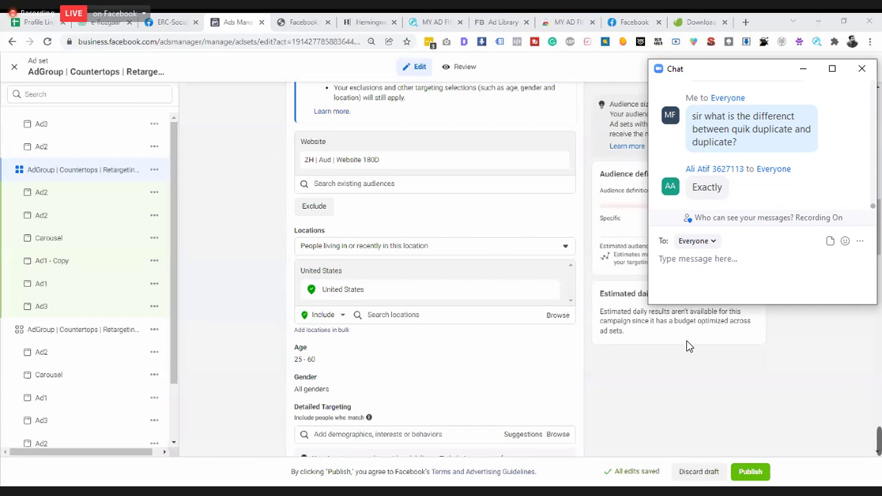
Reply to everyone in the chat with two messages, "yes sir" and "uderstand".
text(yes sir)
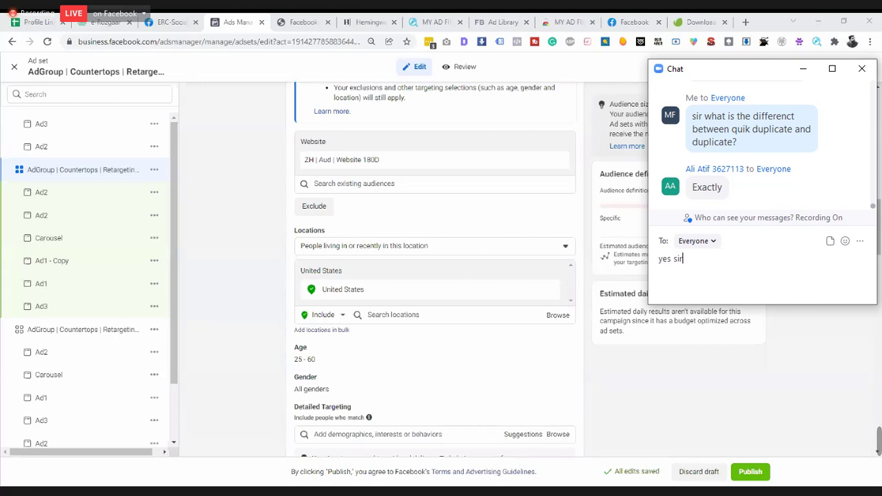
key(Return)
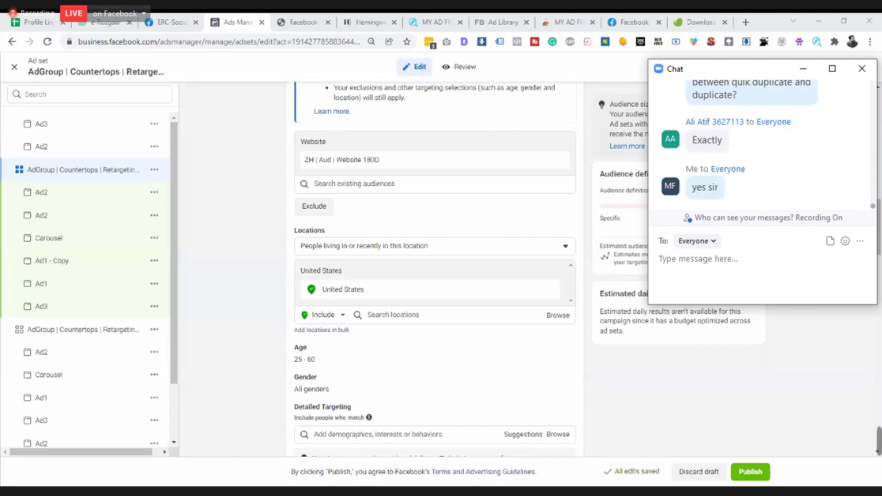
text(uderstand)
key(Return)
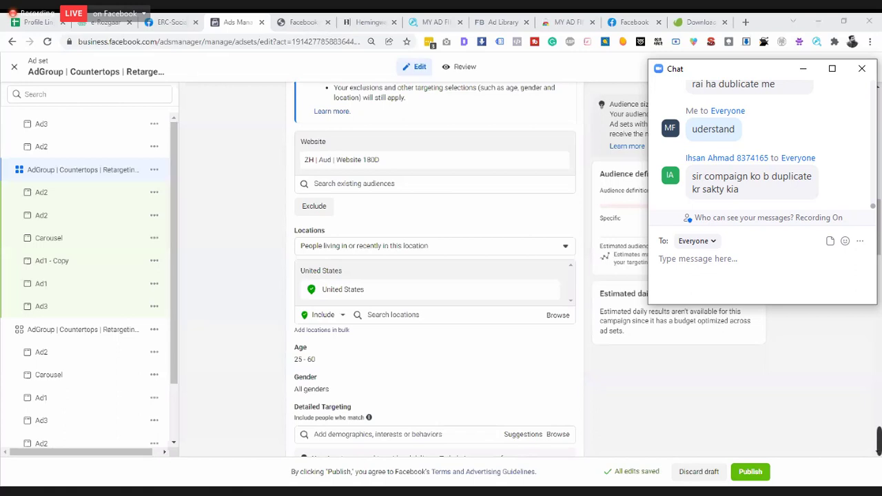
Send everyone in the chat the message "jsy open with new tab hota hy.".
text(jsy op)
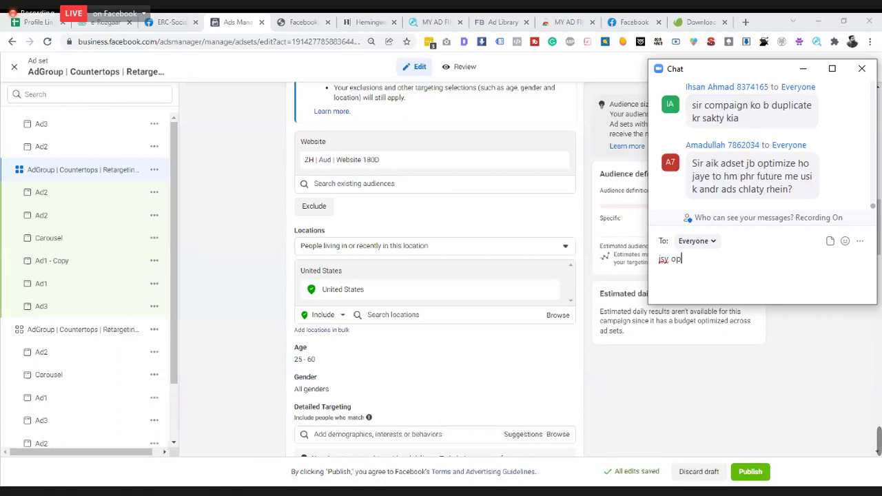
text(en with new tab hota h)
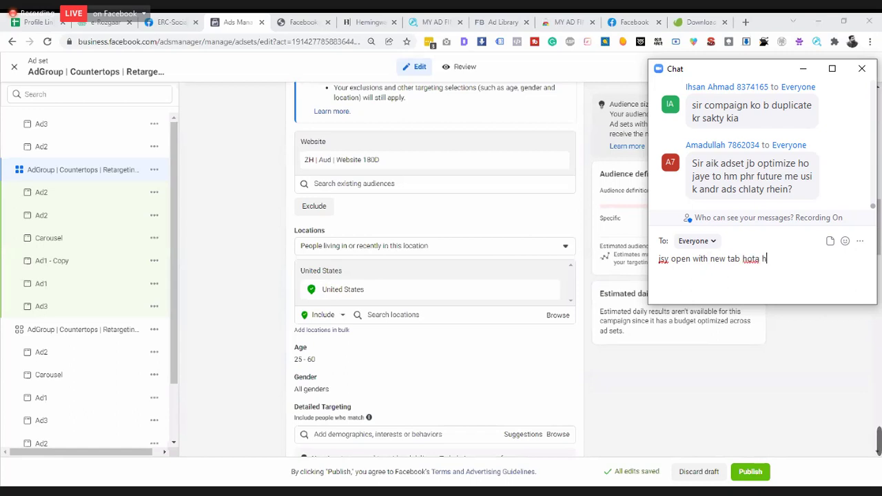
text(y.)
key(Return)
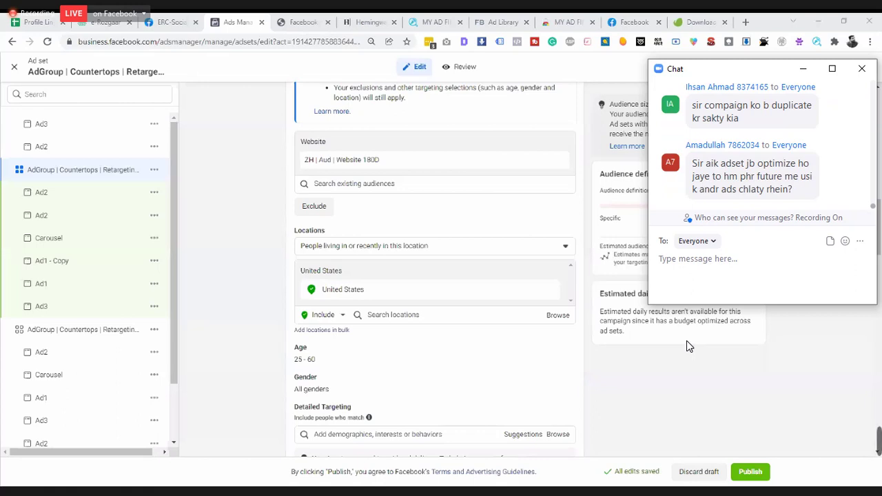
Delete the duplicated Countertops retargeting ad set from the ZH | Countertops campaign.
click(154, 170)
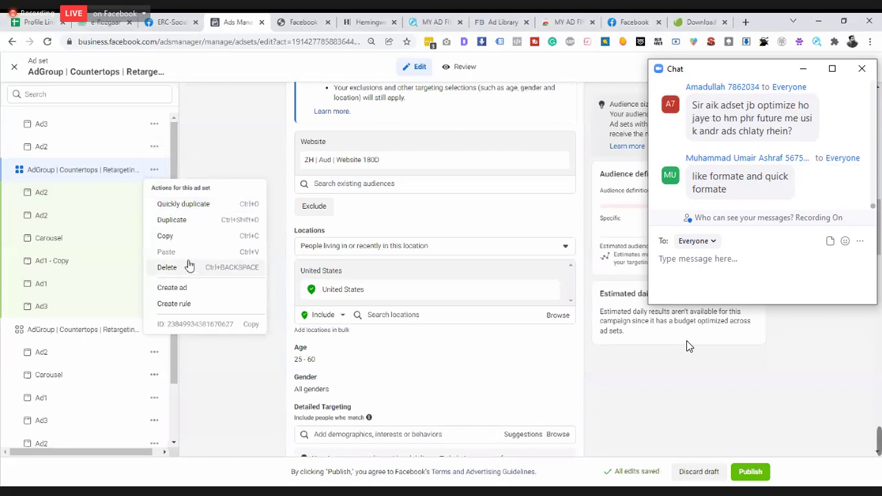
click(184, 266)
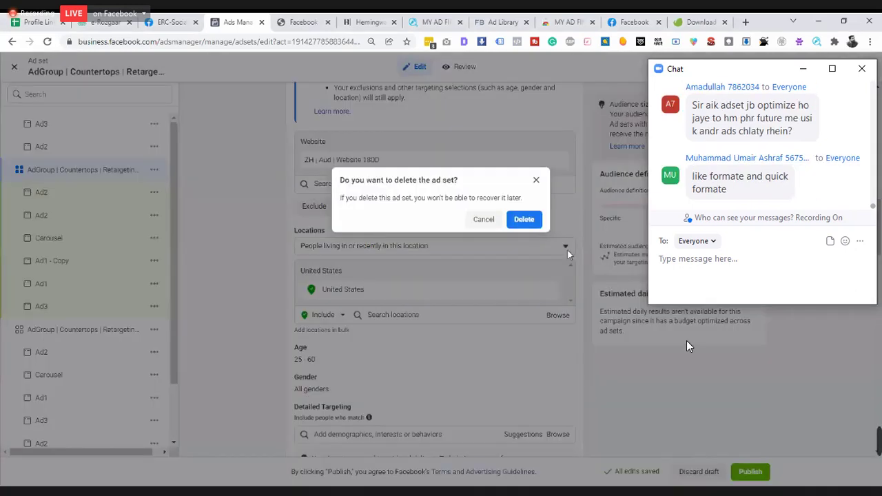
click(525, 219)
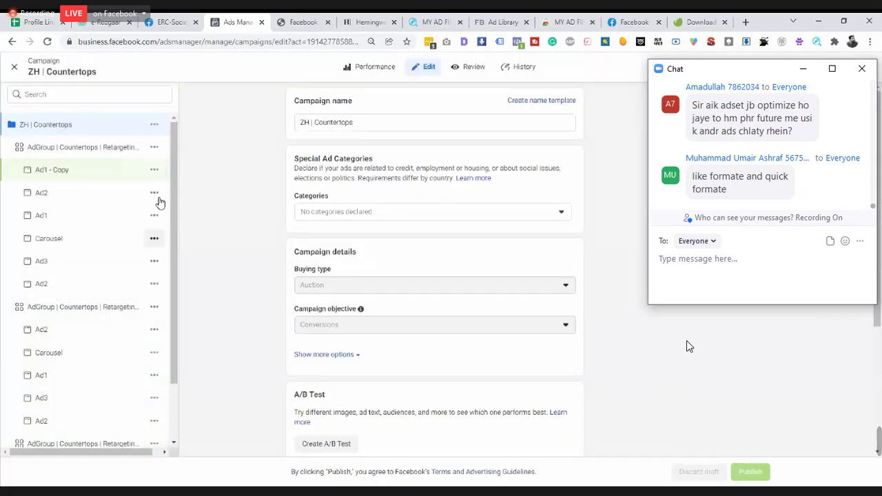
Delete the Ad1 - Copy ad from the first Countertops retargeting ad set.
click(156, 174)
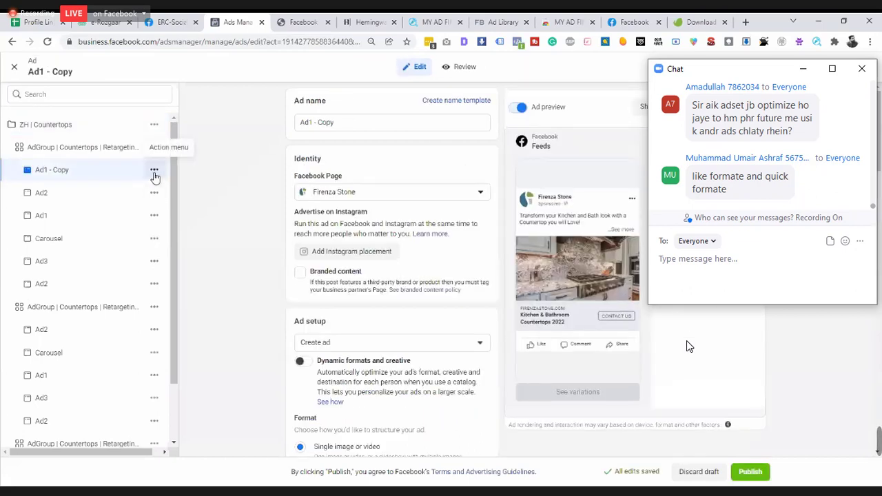
click(154, 171)
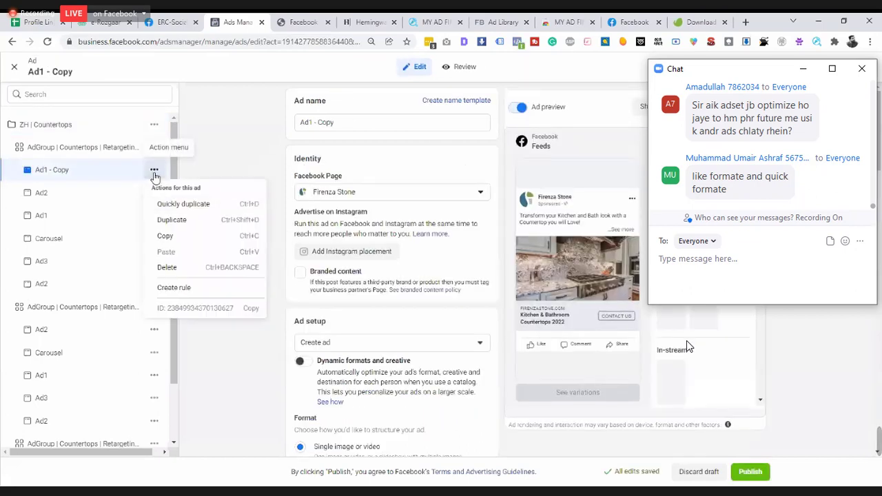
click(177, 268)
click(521, 219)
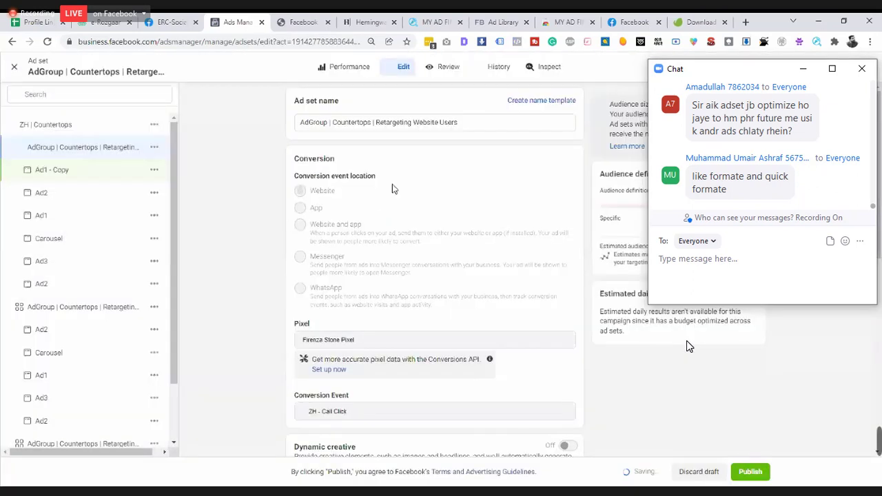
Close the ad set editor without publishing the draft items and deselect the Retargeting Website Users ad set.
click(14, 68)
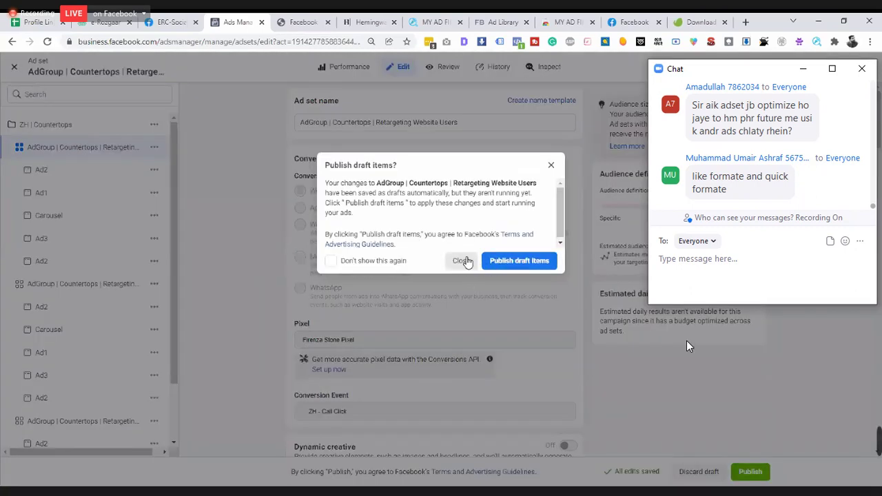
click(460, 261)
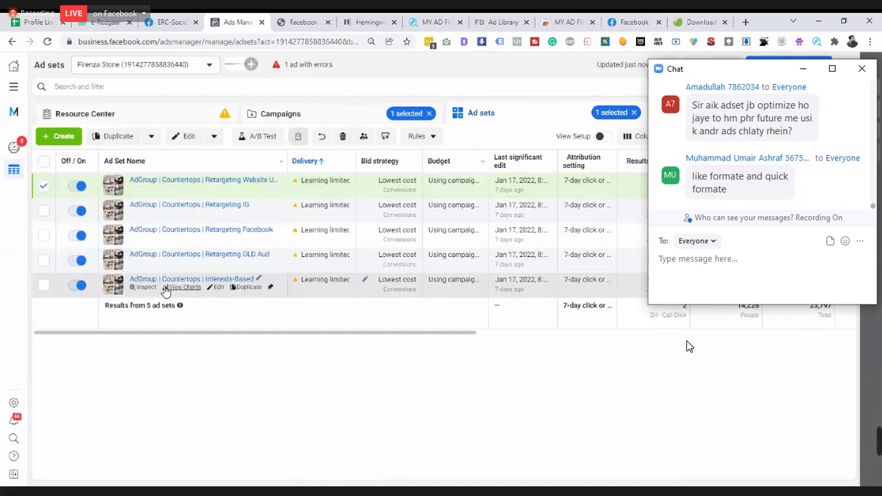
click(45, 186)
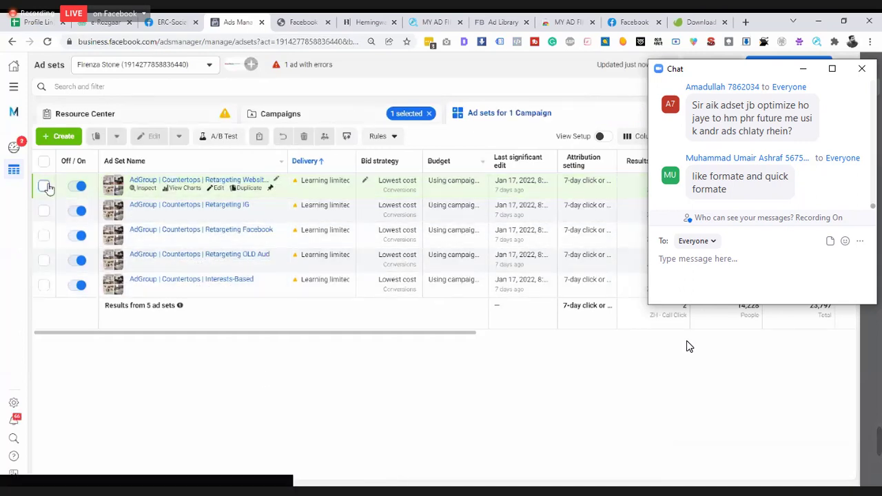
Return to the campaigns list, with the chat window closed, and deselect the ZH | Countertops campaign.
click(287, 118)
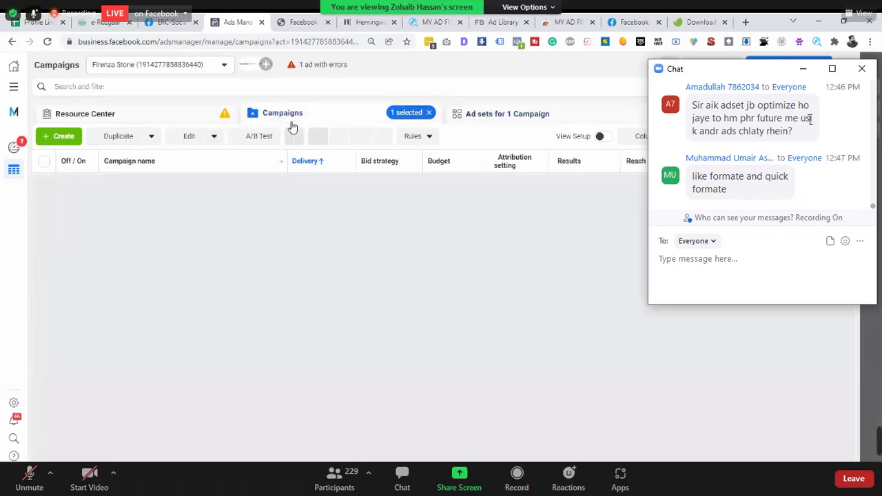
click(861, 69)
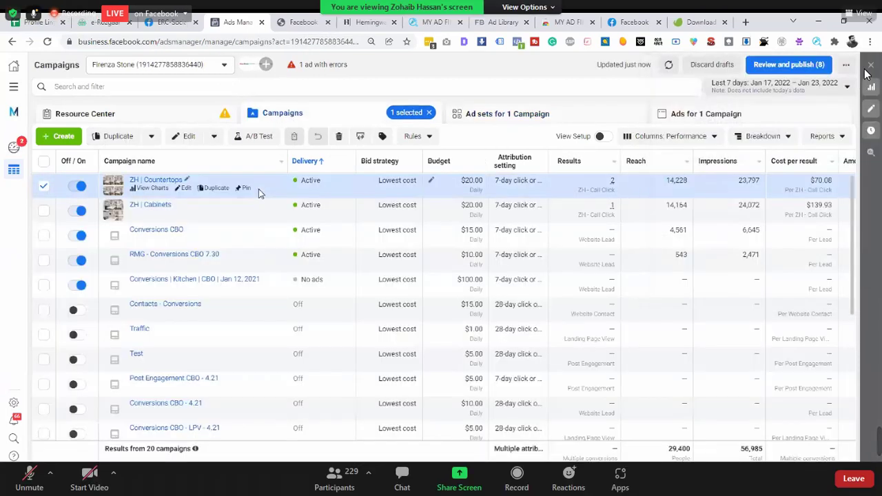
click(44, 186)
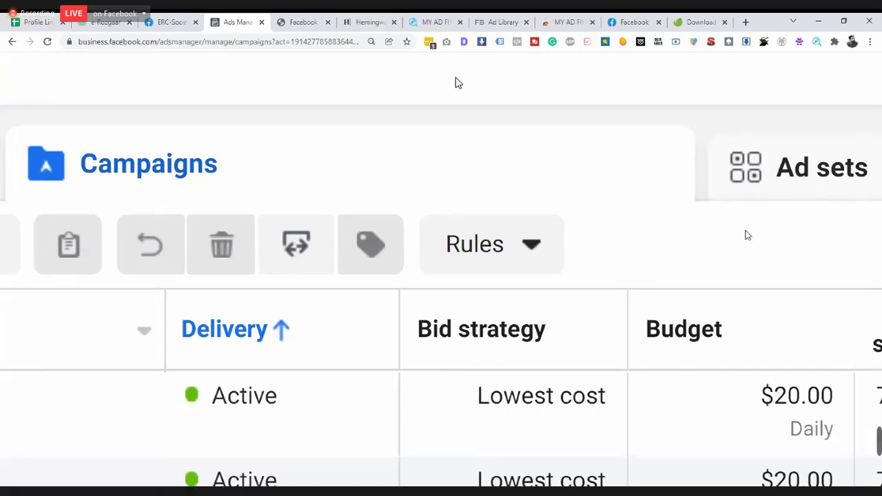
Reset the page zoom to 100% and magnify the view to examine the campaign, ad set and ad levels.
key(ctrl+0)
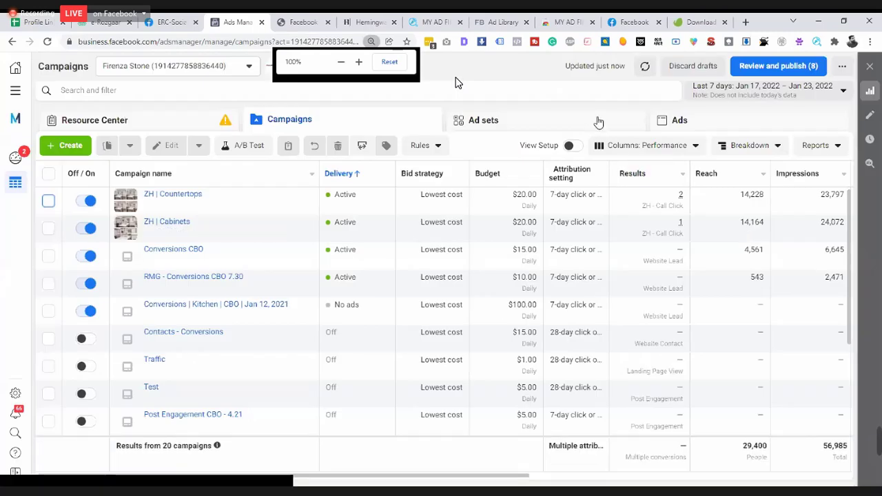
drag(498, 478, 569, 484)
scroll(689, 143, up, 5)
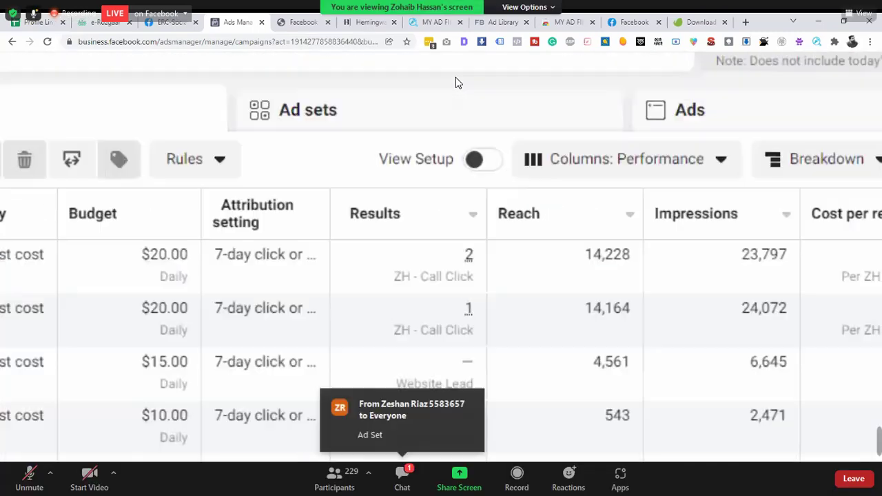
scroll(454, 83, up, 2)
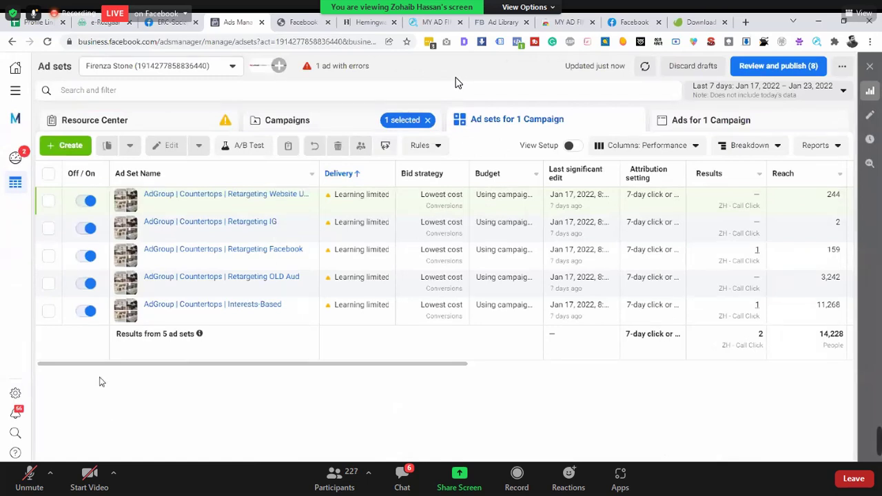
Copy the AdGroup | Countertops | Retargeting Website Users ad set to the clipboard.
click(49, 201)
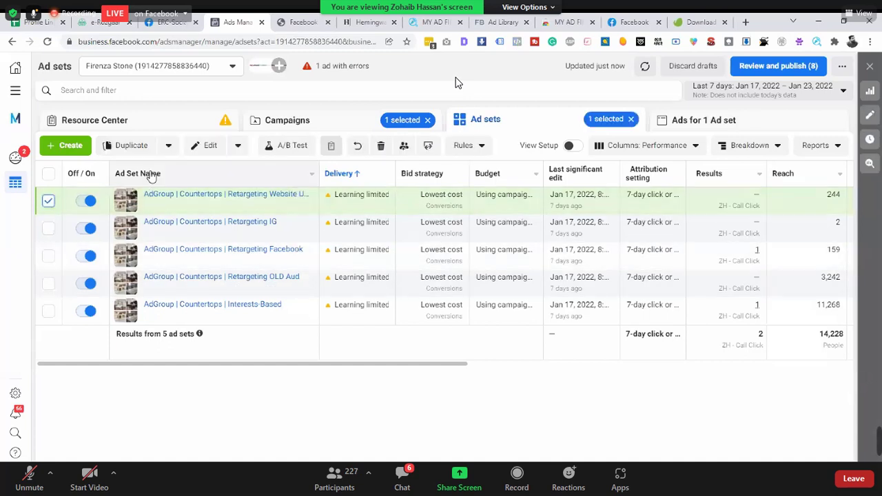
click(169, 147)
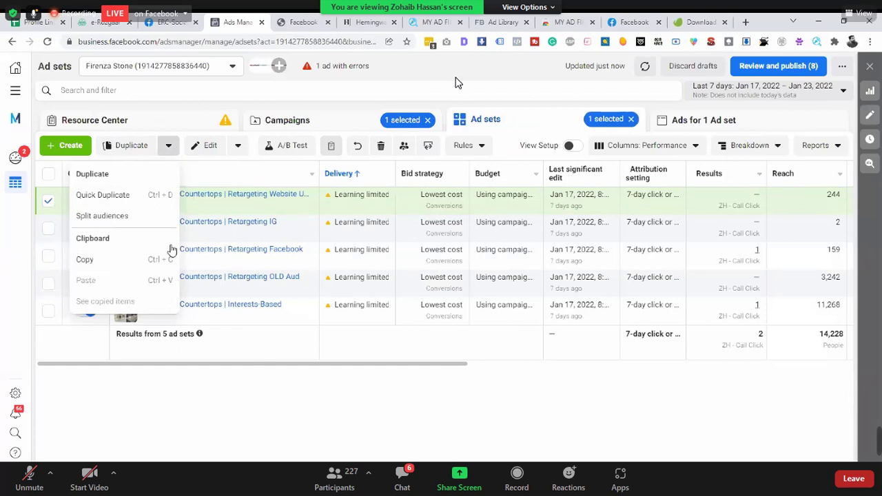
click(115, 258)
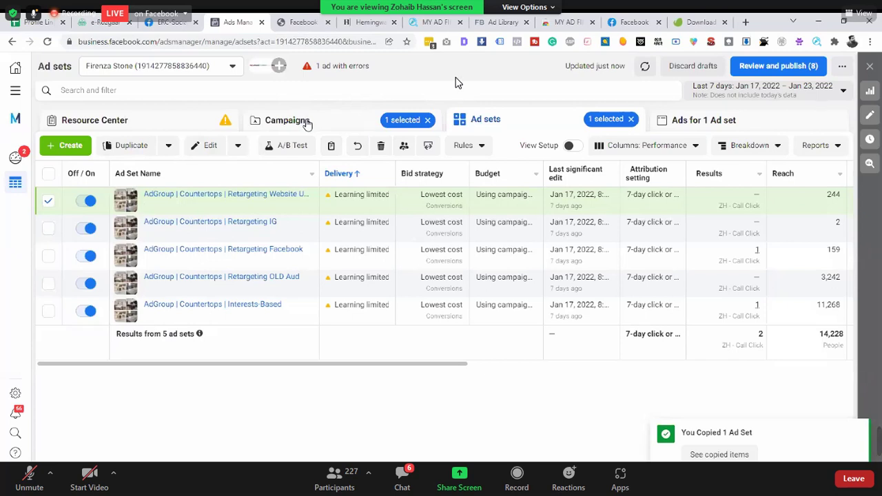
Return to the campaigns list, view the Paste option for the ZH | Cabinets campaign in place of ZH | Countertops, and leave both campaigns deselected.
click(308, 125)
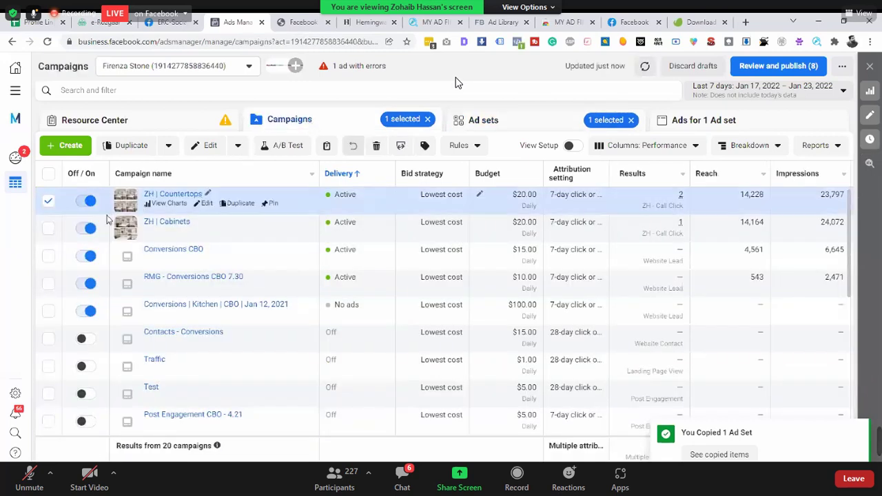
click(49, 201)
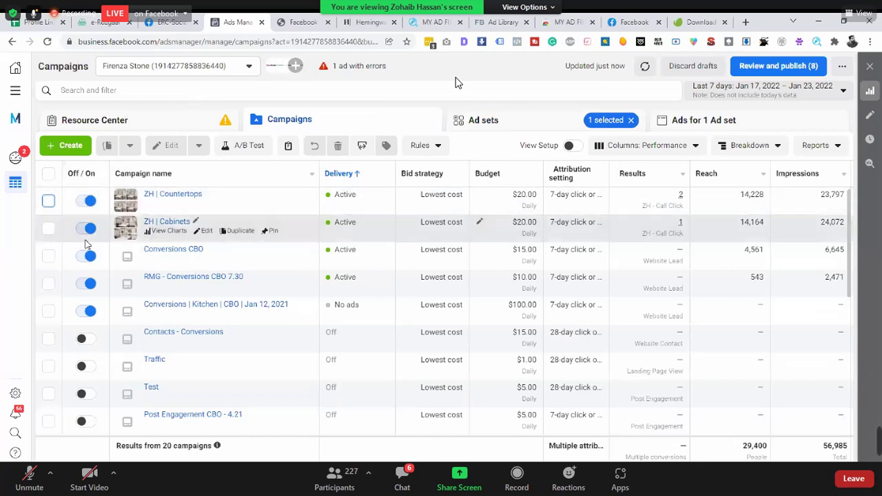
click(48, 230)
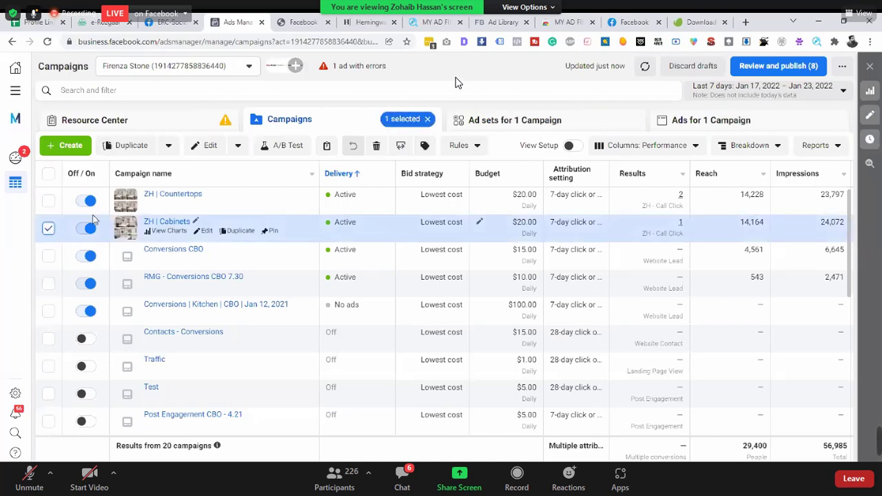
click(166, 147)
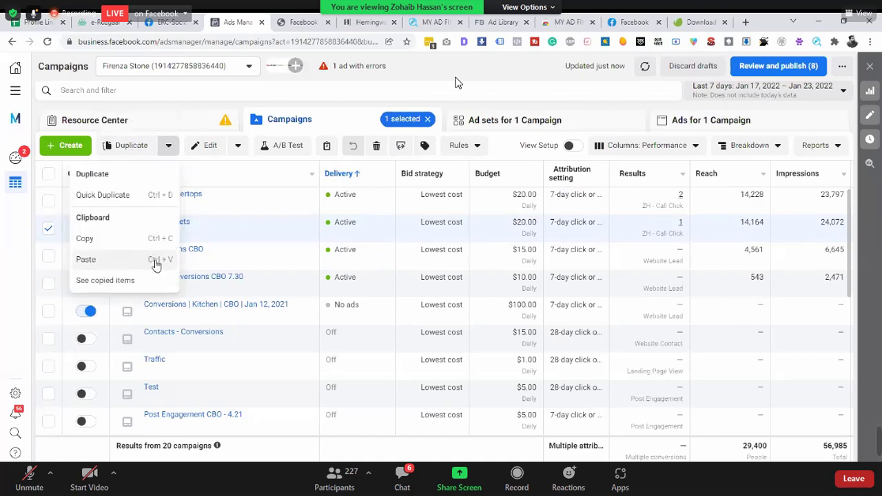
click(204, 110)
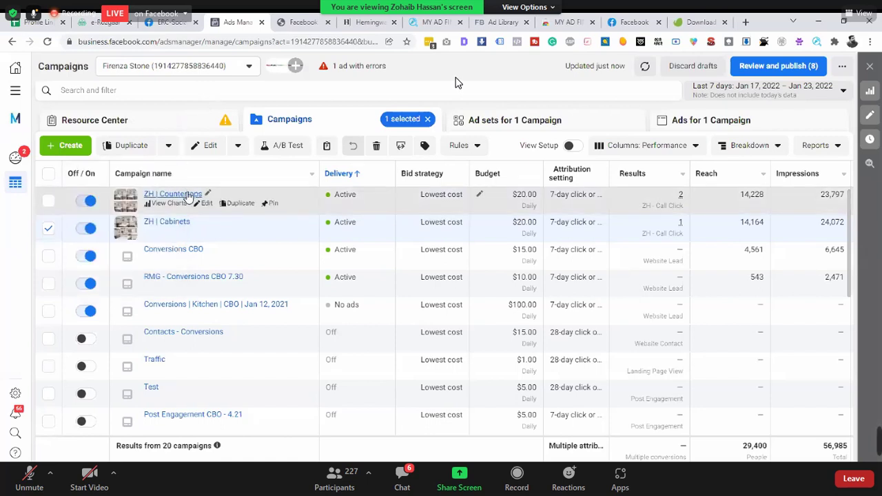
click(48, 228)
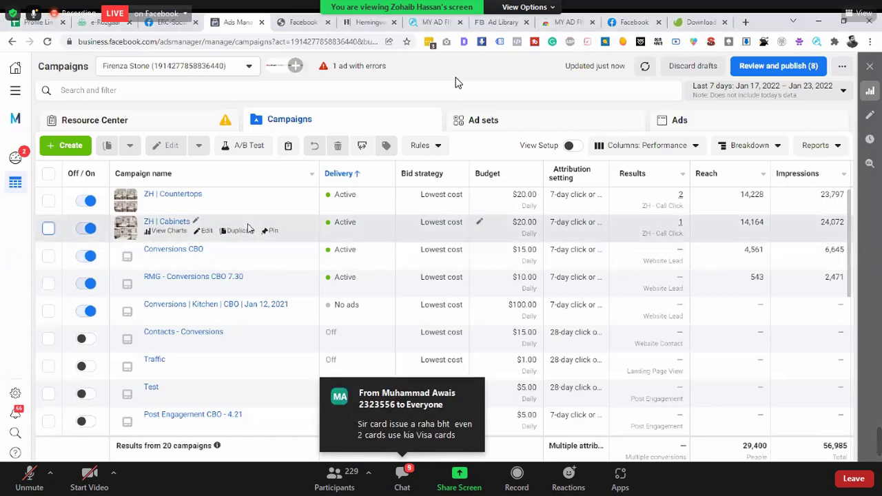
Open the ZH | Countertops campaign and list its ads, with the search filter suggestions closed.
click(219, 90)
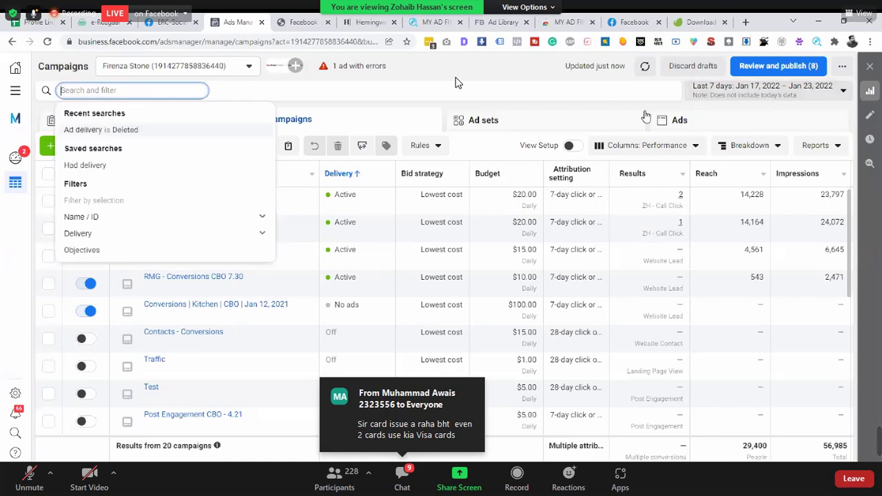
click(386, 114)
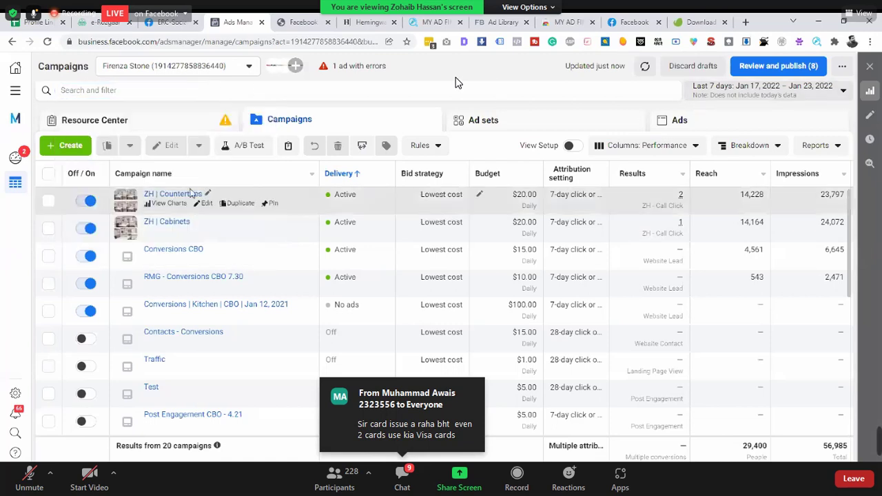
click(182, 196)
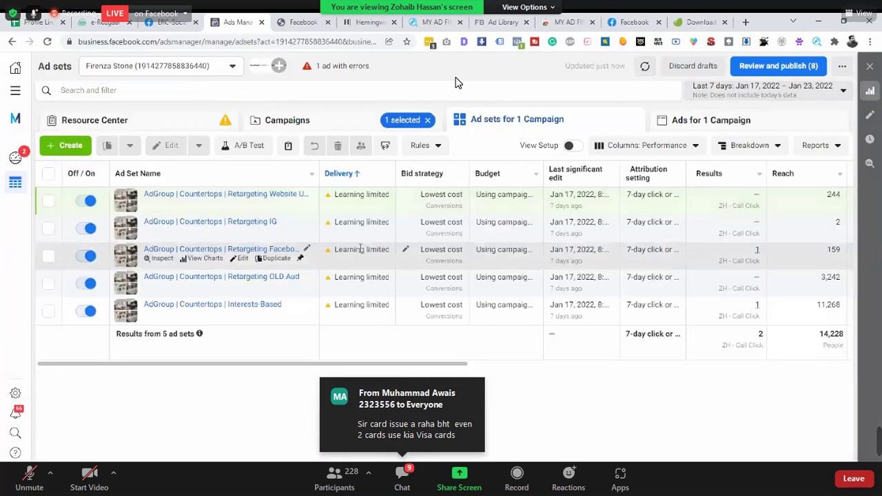
click(714, 120)
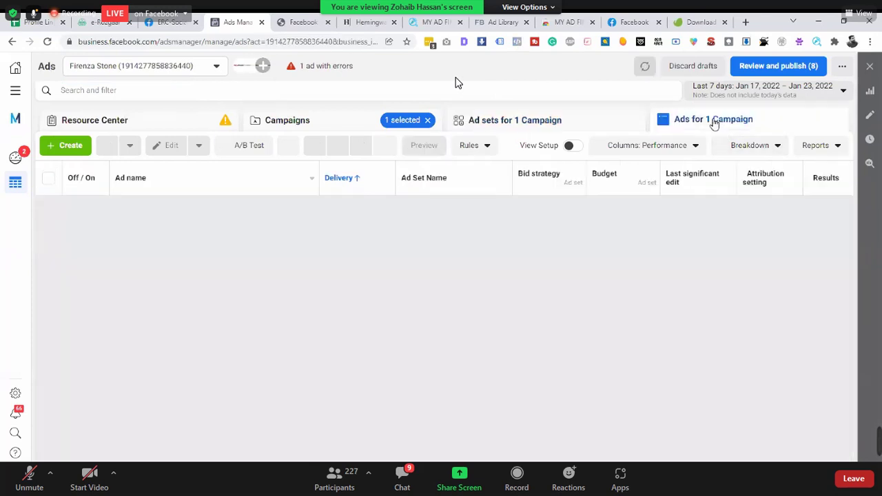
click(175, 91)
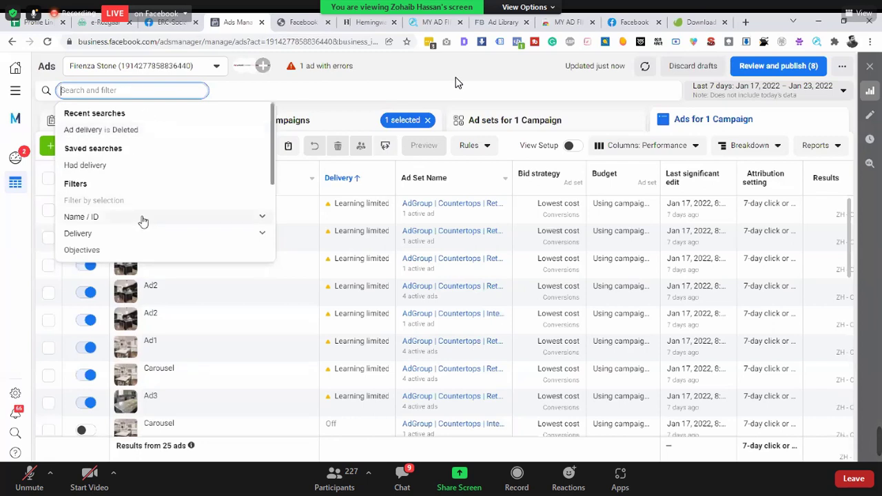
scroll(143, 220, down, 3)
scroll(143, 225, down, 3)
scroll(143, 224, up, 4)
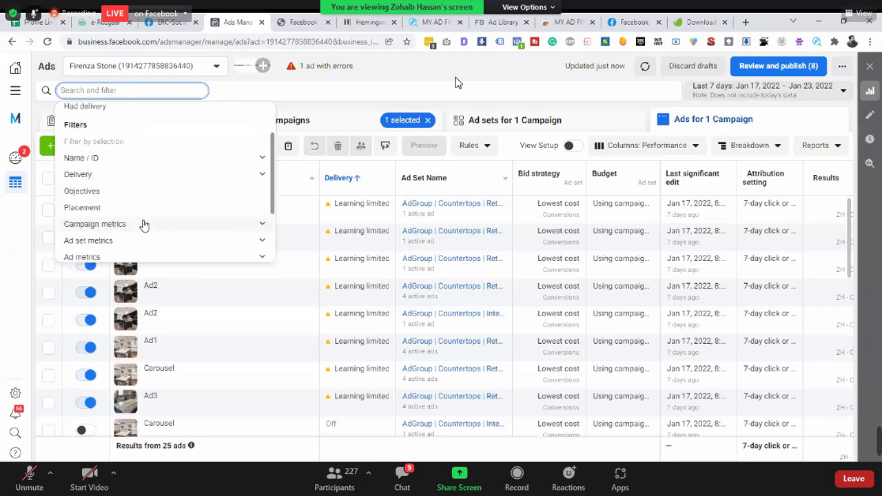
scroll(144, 225, up, 2)
click(143, 233)
scroll(144, 234, down, 1)
scroll(143, 233, down, 2)
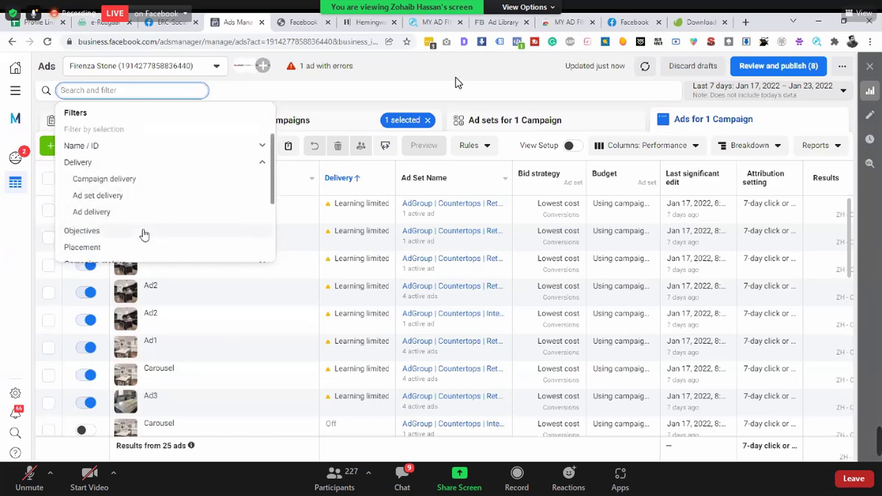
click(137, 216)
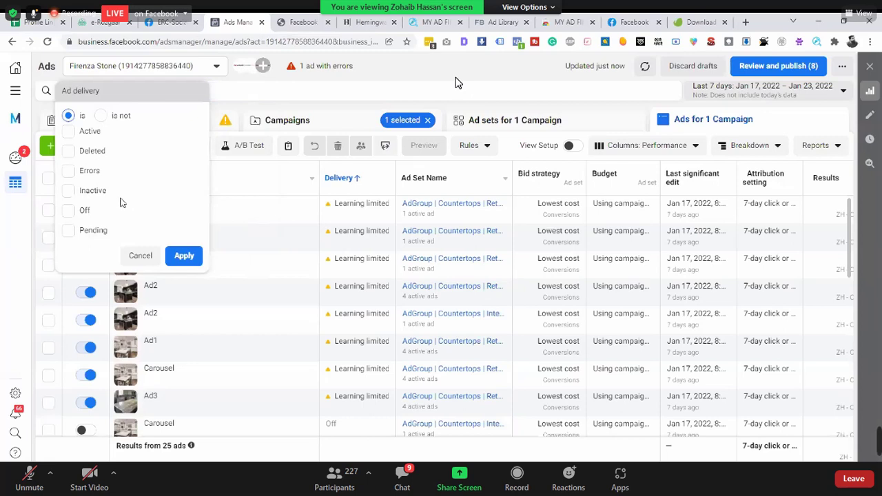
click(68, 152)
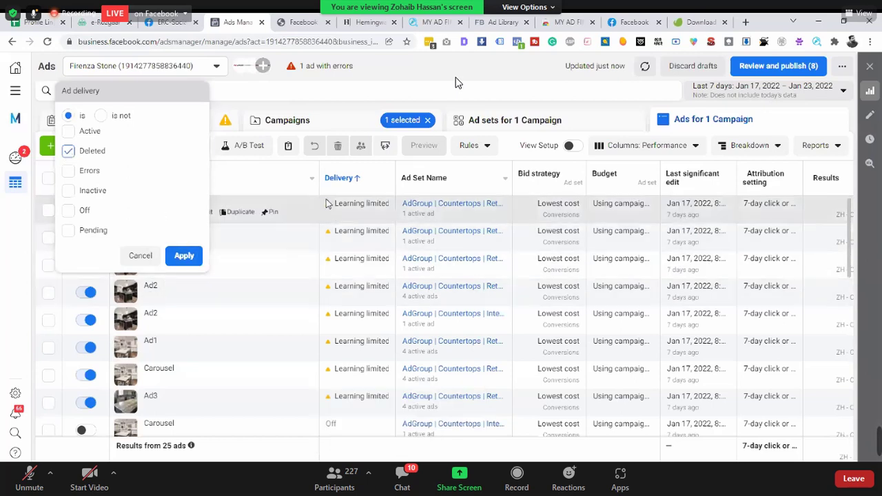
click(142, 259)
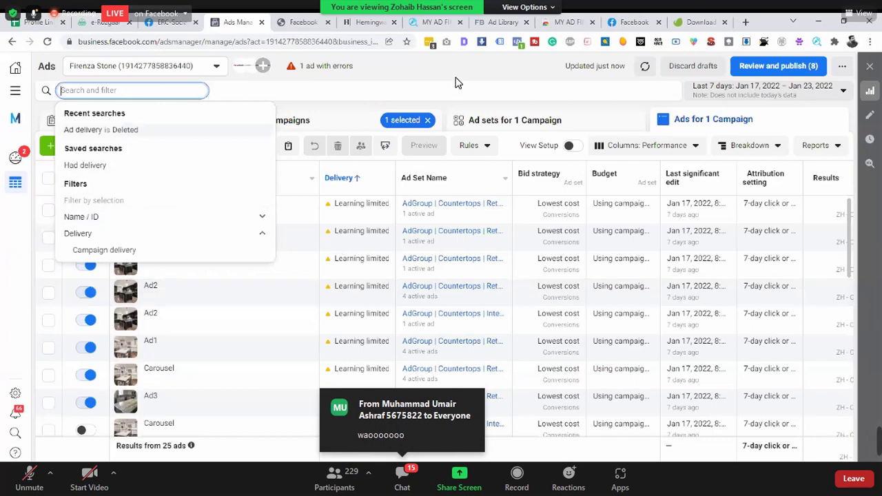
click(455, 83)
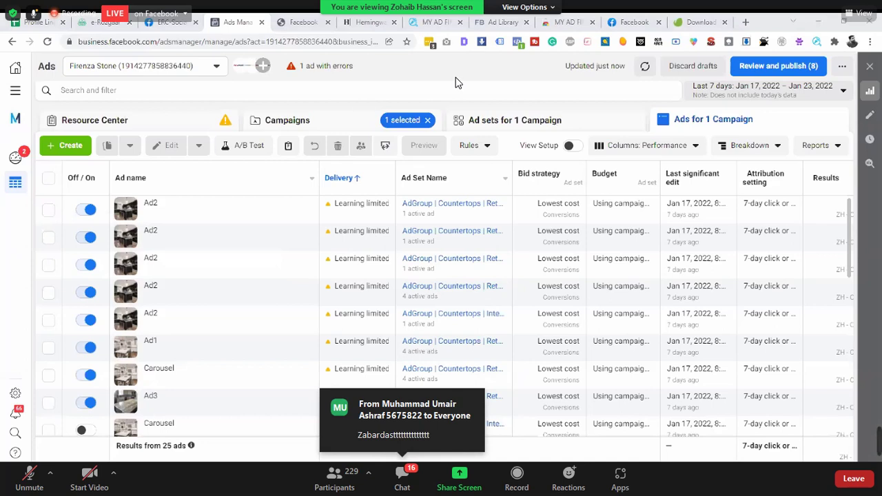
click(131, 90)
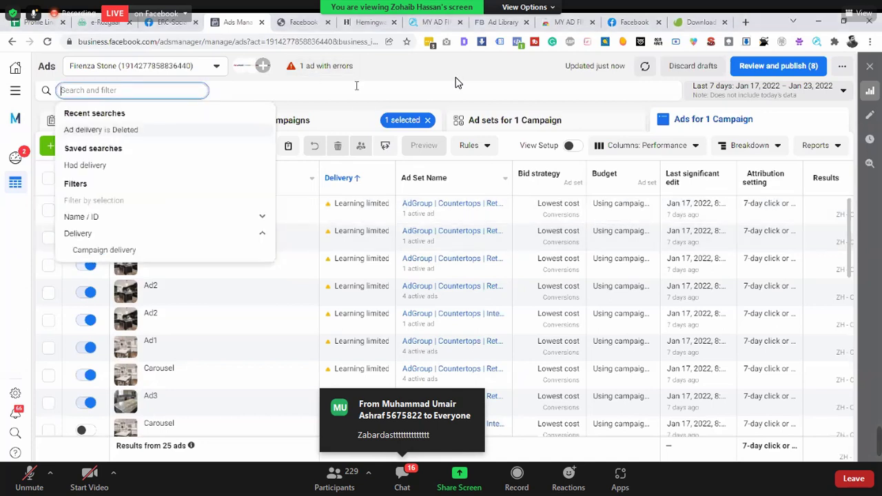
click(383, 79)
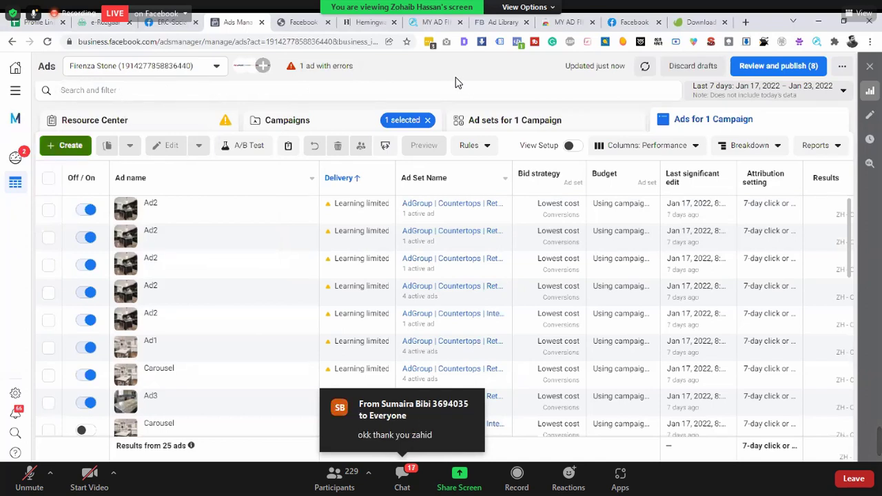
Set up an Ad delivery filter with the condition "is" and the Deleted option for the campaign's ads, without applying it.
scroll(131, 91, up, 7)
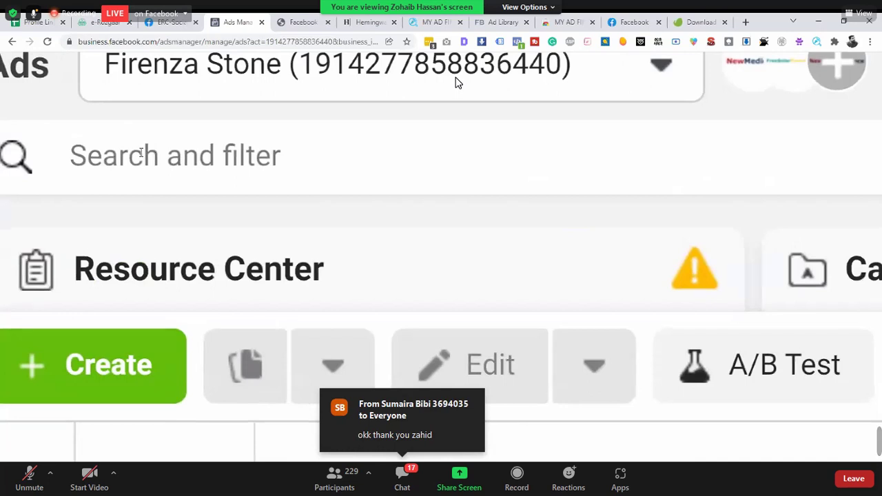
scroll(454, 83, down, 7)
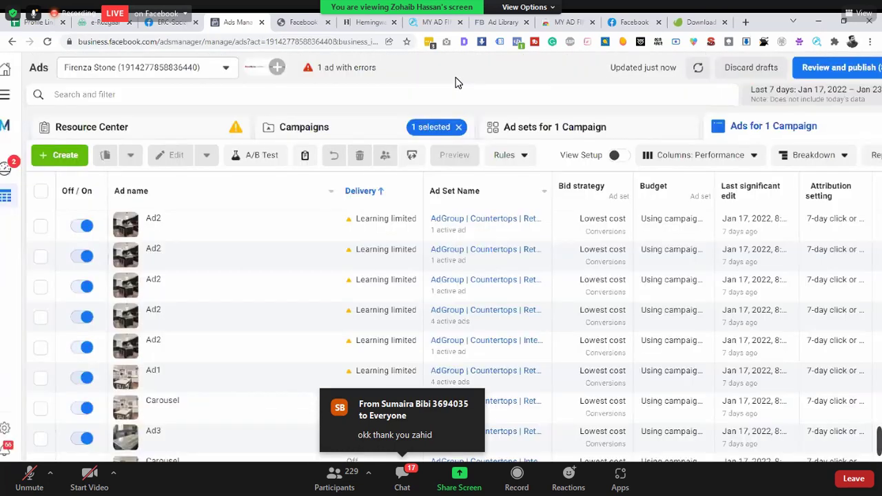
click(84, 94)
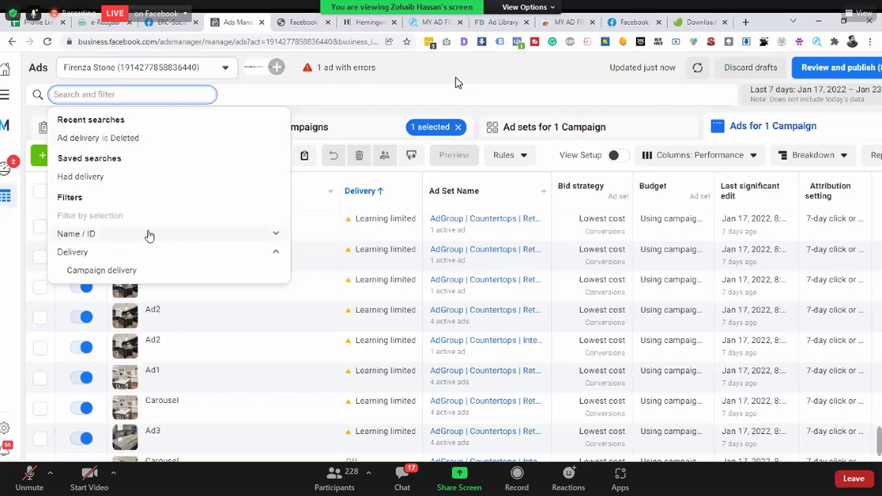
scroll(149, 235, down, 3)
scroll(151, 246, up, 1)
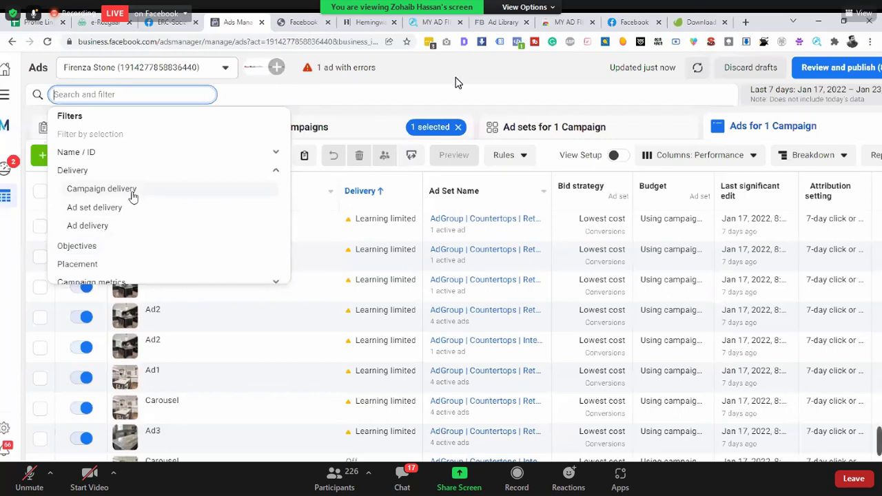
click(132, 229)
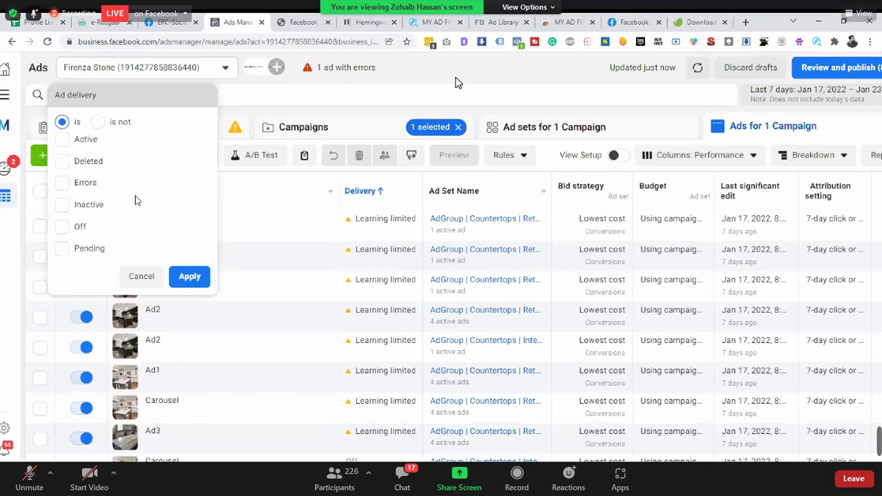
click(62, 161)
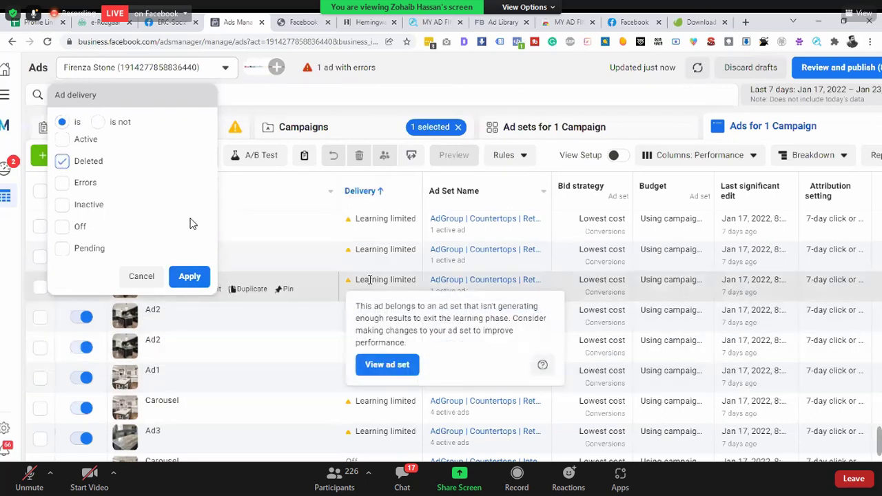
Send everyone in the Zoom meeting chat the message "sir ads manager mn Learning limited q hy? is there any problome with ad".
click(400, 475)
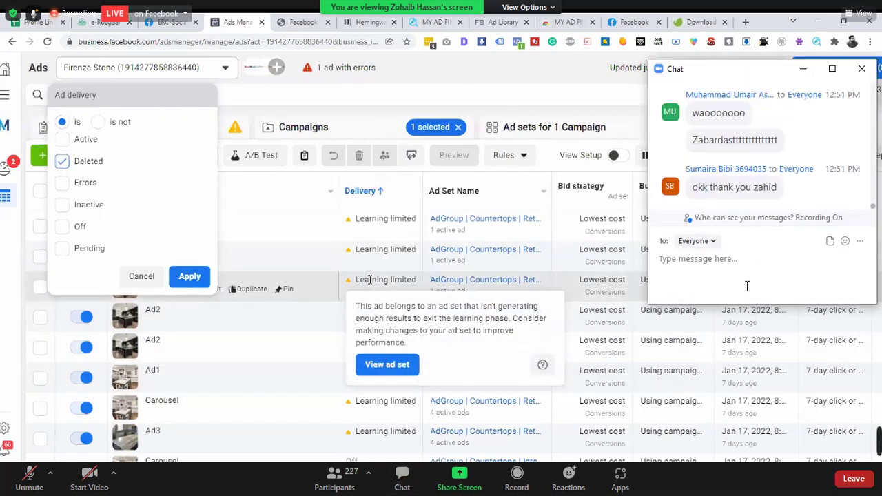
text(sir)
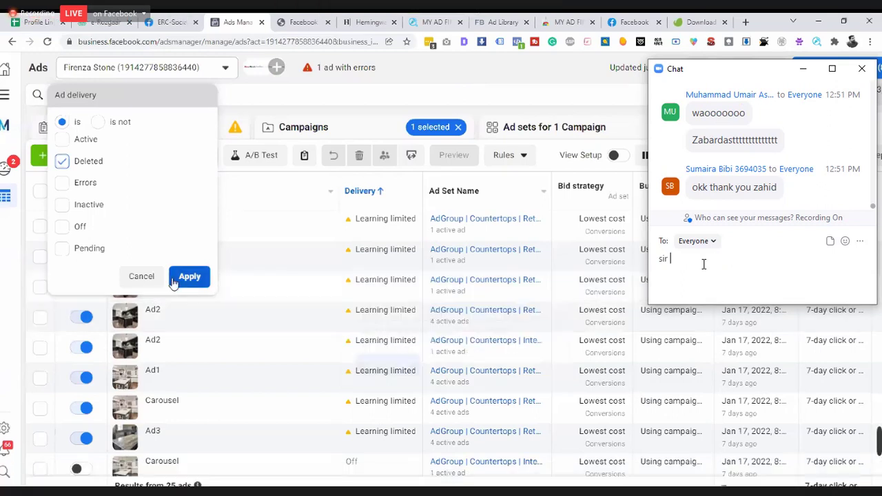
text( d)
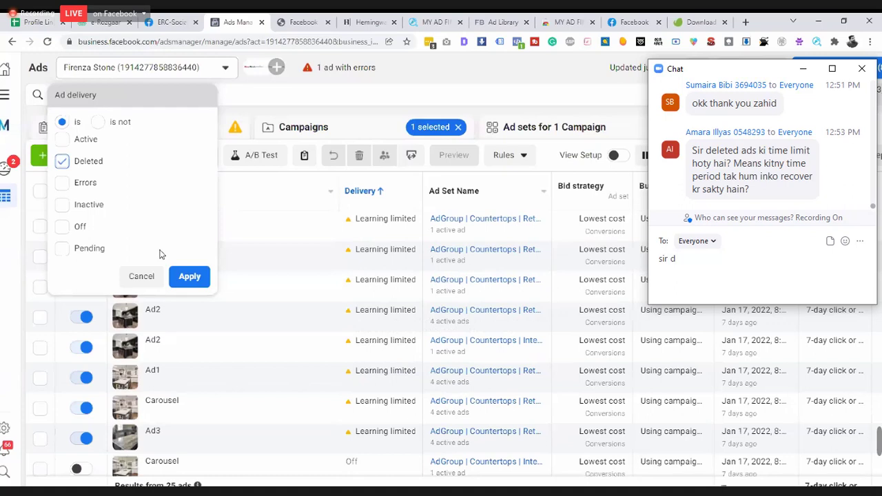
key(BackSpace)
text(ad)
text(s dele)
key(BackSpace)
key(BackSpace)
key(BackSpace)
key(BackSpace)
key(BackSpace)
text(manager kn)
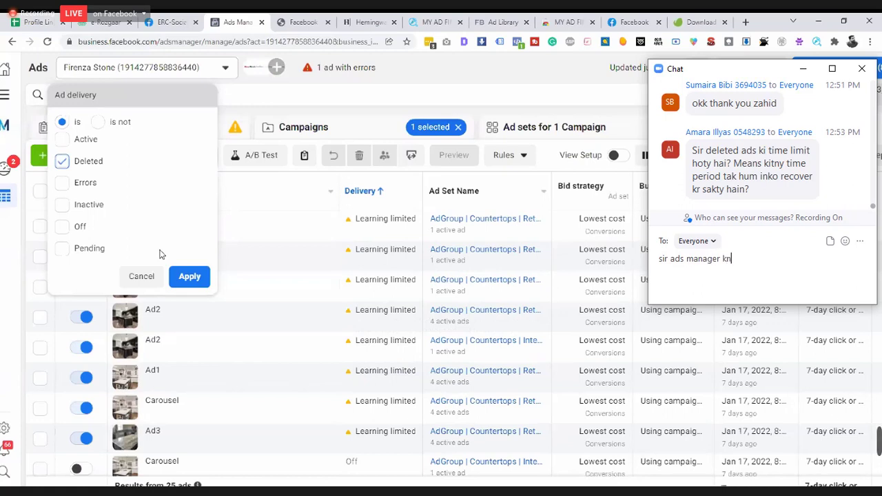
key(BackSpace)
text(mn Liea)
key(BackSpace)
key(BackSpace)
key(BackSpace)
text(earning)
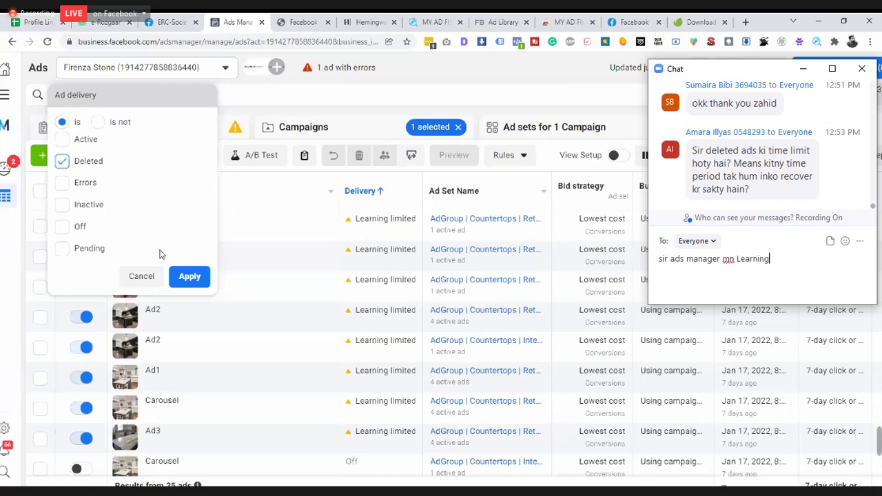
text( limited q hy?)
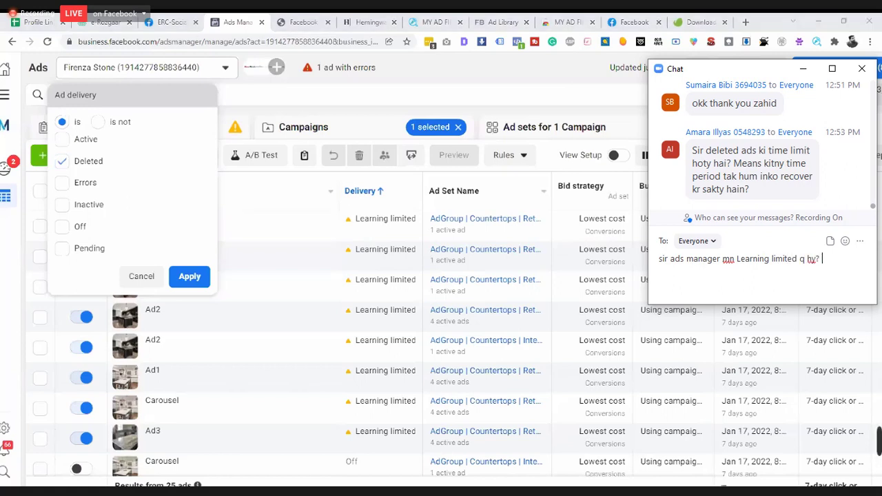
text( is there any pro)
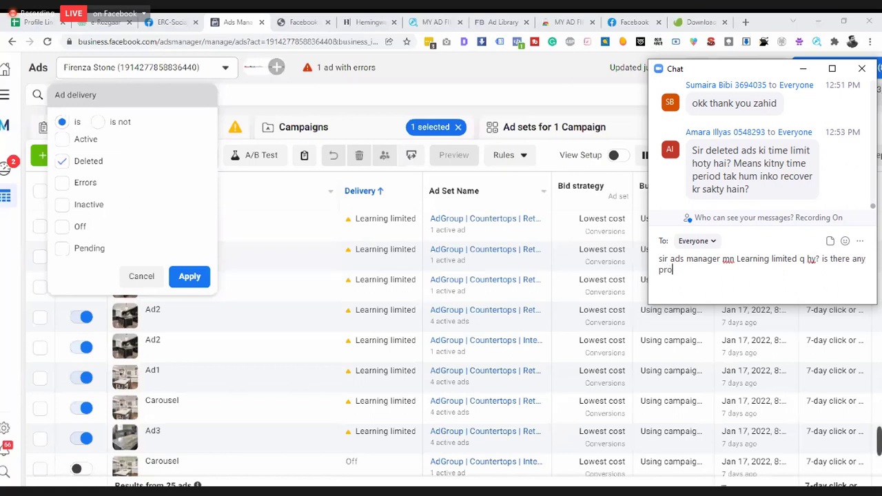
text(blome with)
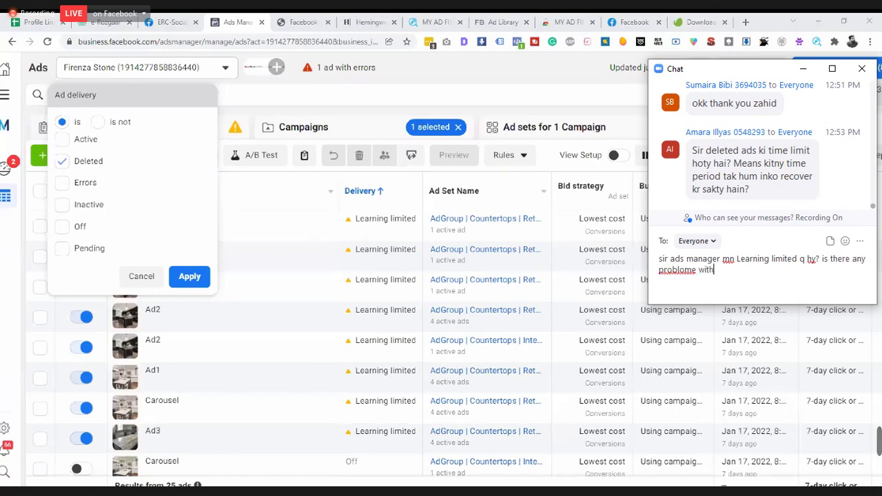
text( ad)
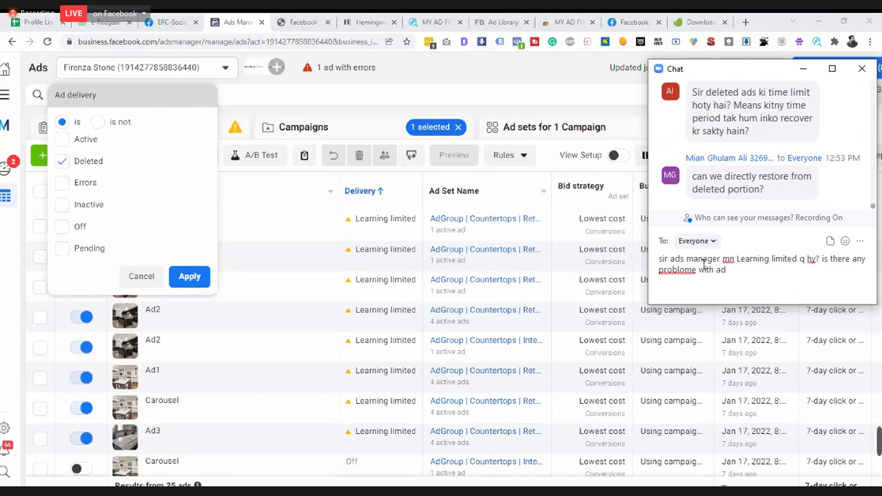
key(Return)
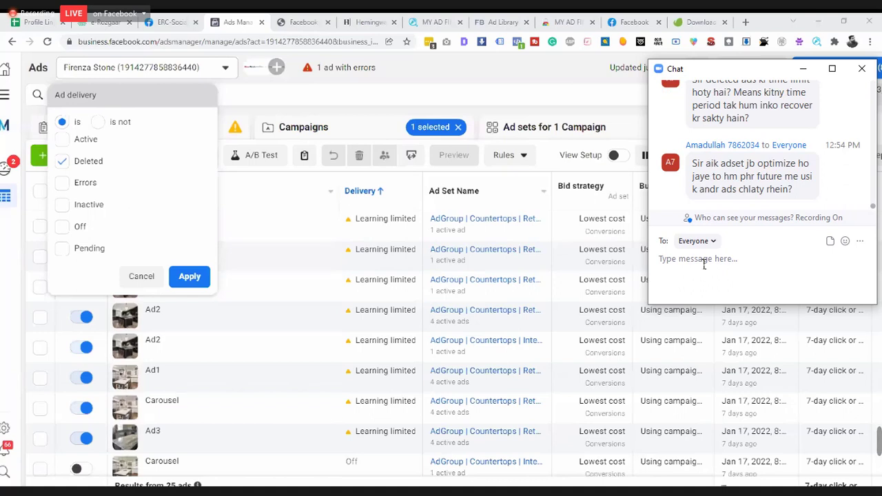
Copy the earlier chat message "sir ads manager mn Learning limited q hy? is there any problome with ad" and send it to everyone again.
scroll(728, 157, up, 3)
scroll(728, 157, up, 5)
scroll(731, 152, up, 6)
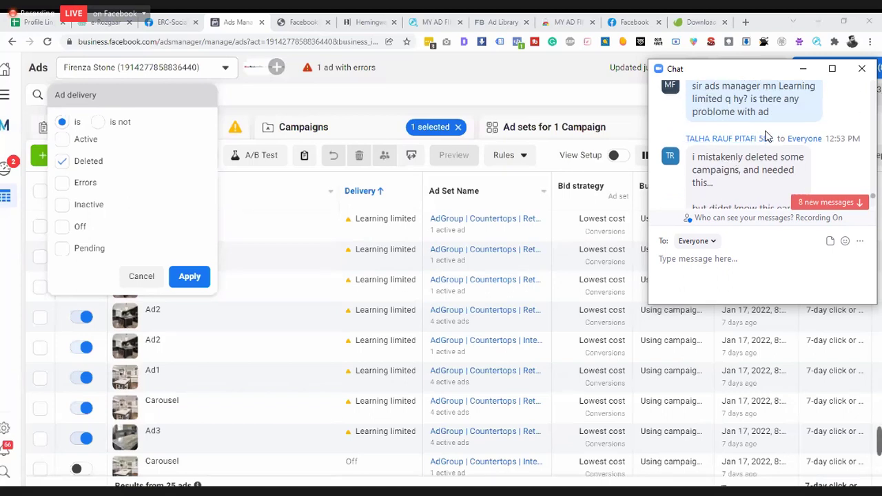
scroll(766, 136, up, 1)
drag(766, 136, 697, 108)
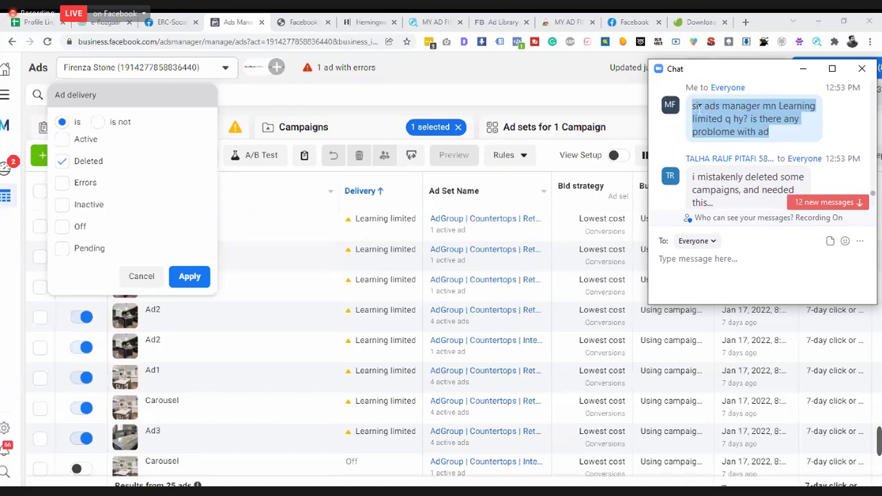
right_click(707, 109)
click(725, 121)
click(719, 268)
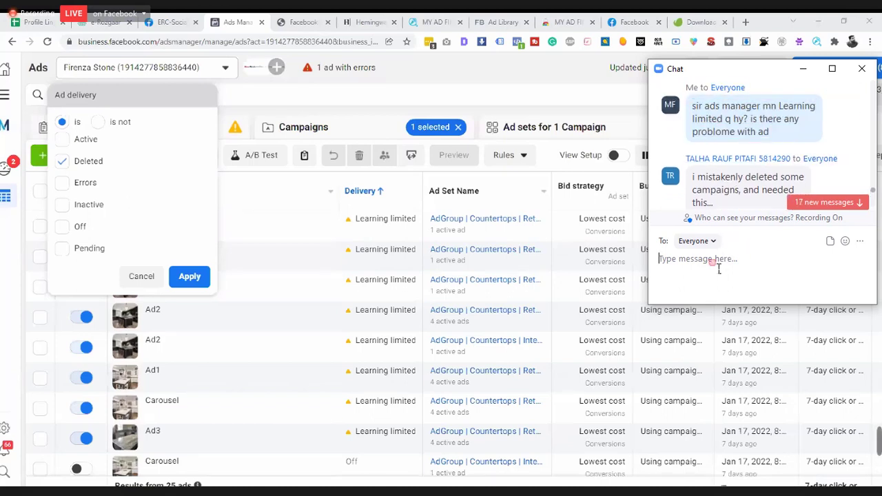
right_click(718, 268)
click(736, 289)
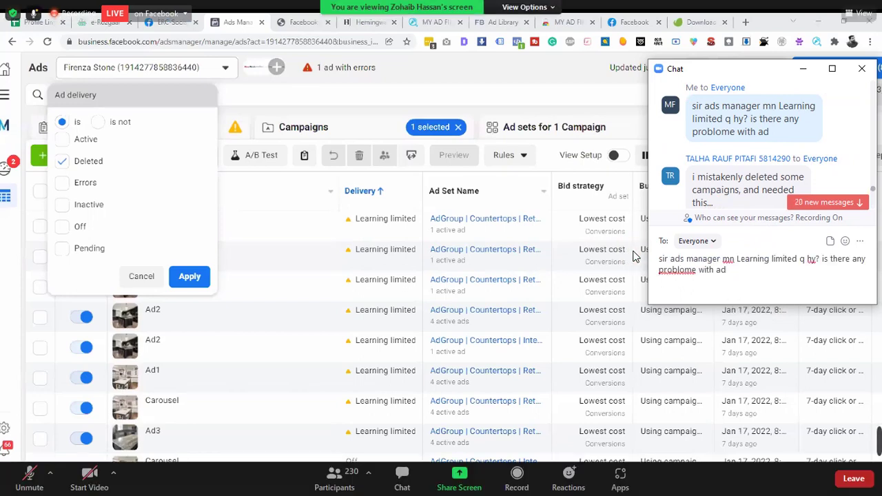
key(Return)
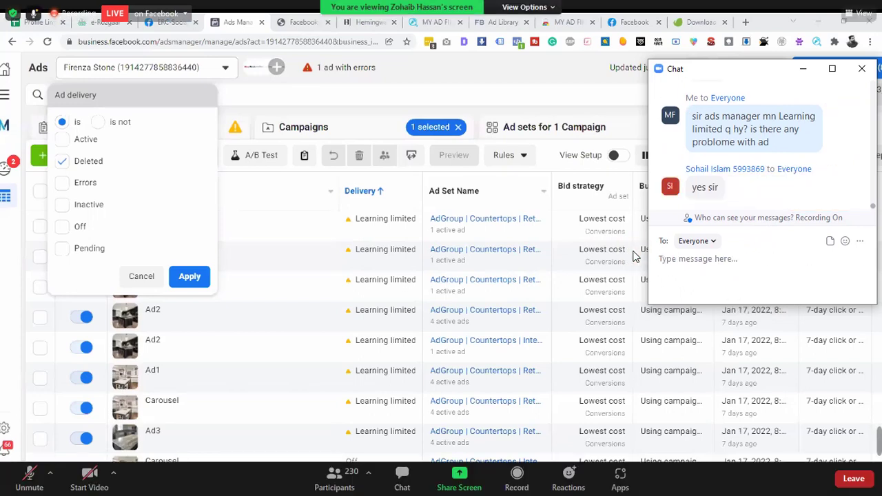
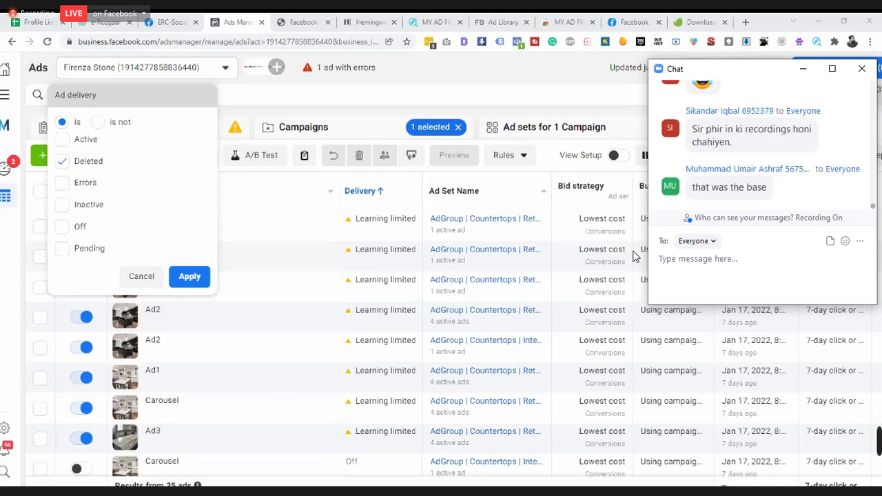
Send everyone in the meeting chat the message "jo royal blood hn mri tarh wo activve ho jain]".
text(jo ra)
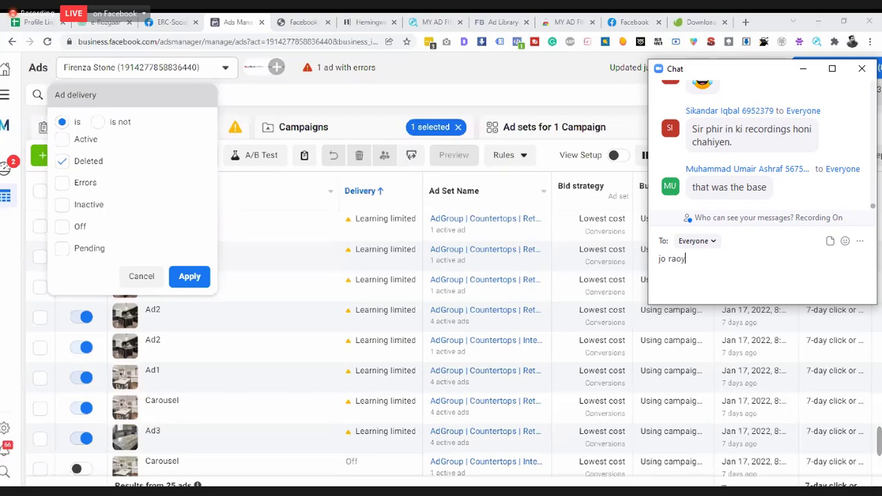
key(BackSpace)
text(oyal b)
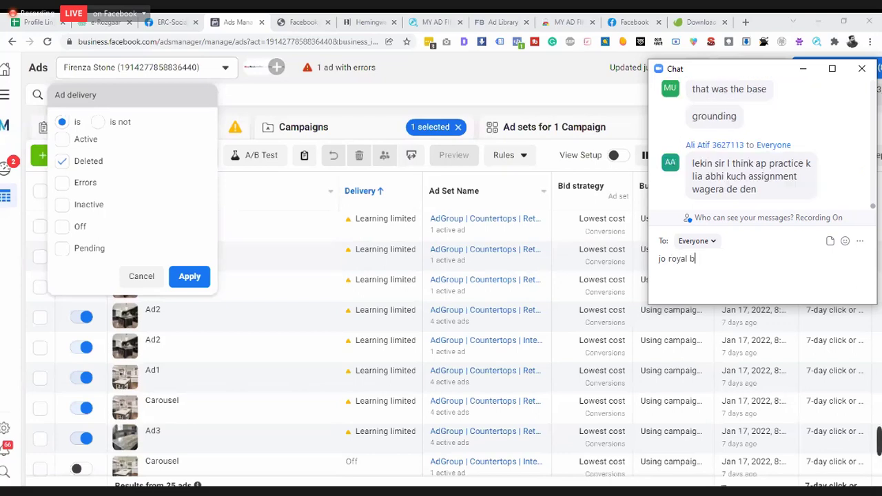
text(lood hn mri tar)
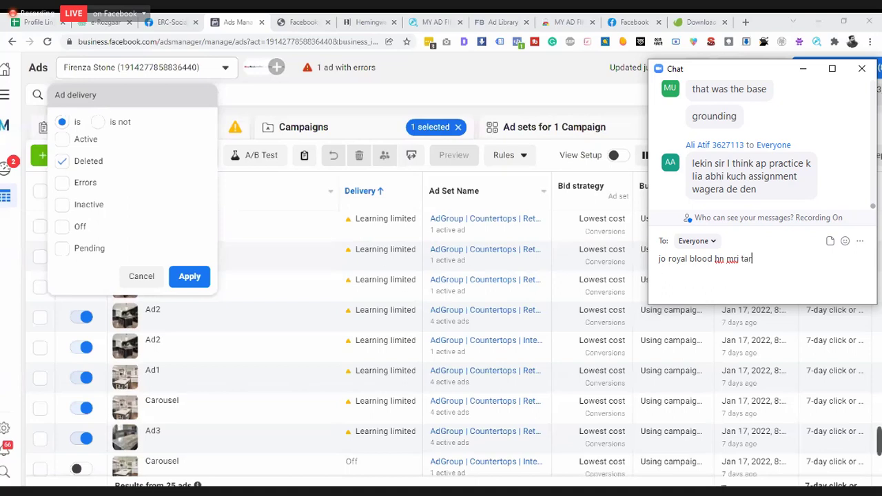
text(h wo activve ho )
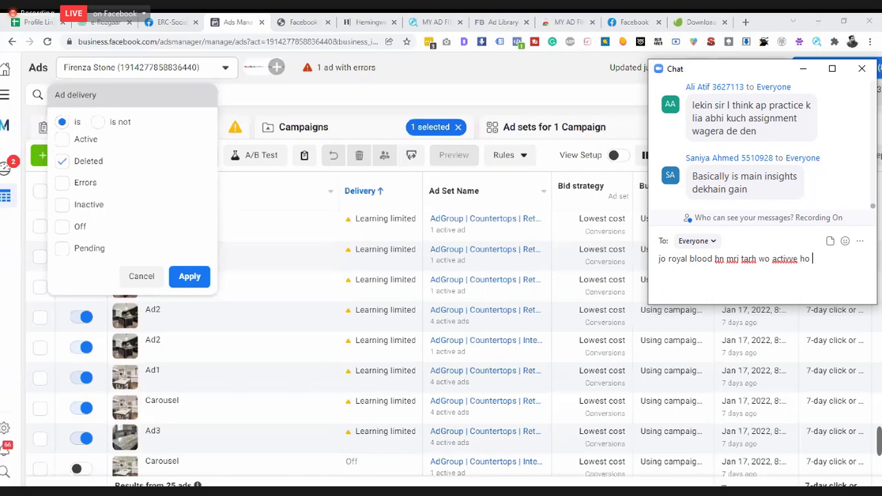
text(jain])
key(Return)
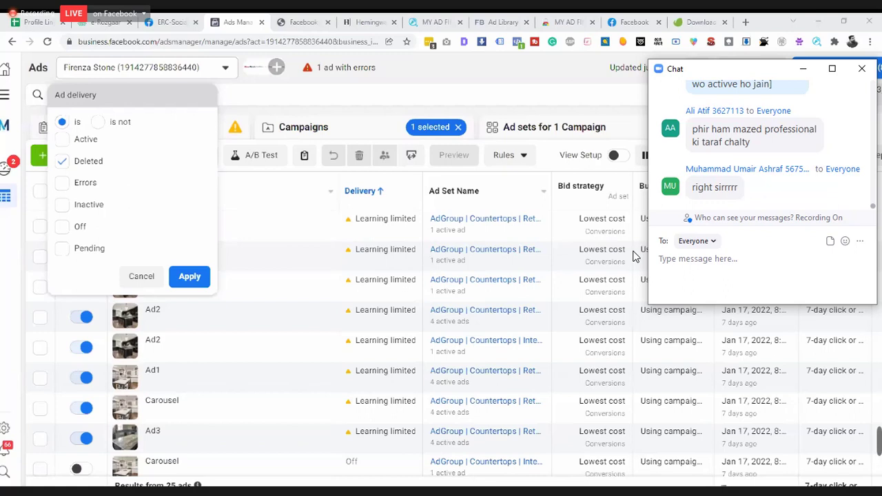
Ask everyone in the meeting chat "sir ye sab 50 lectures mn cover ho jain sab?".
text(sir ye sab )
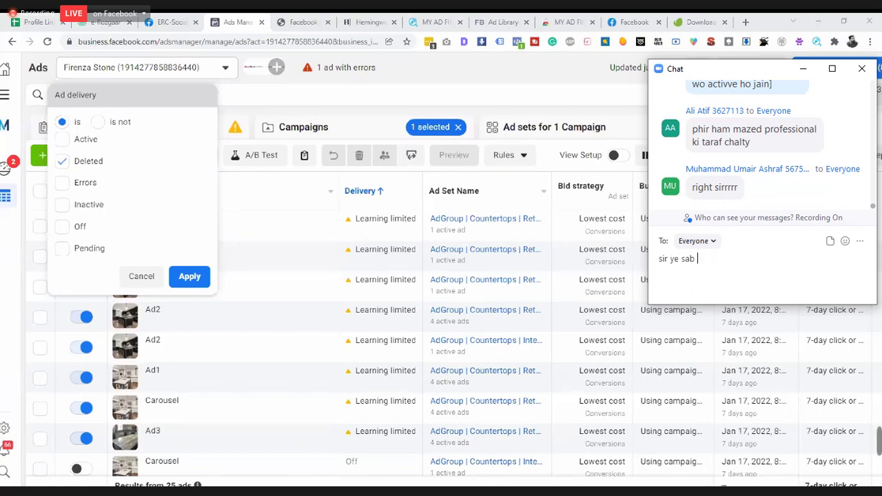
text(50 lectures mn cover ho jain sab)
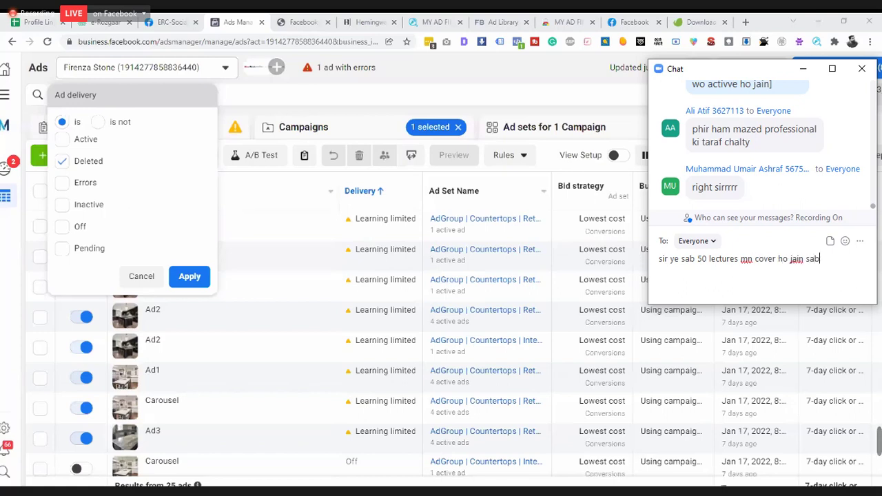
text(?)
key(Return)
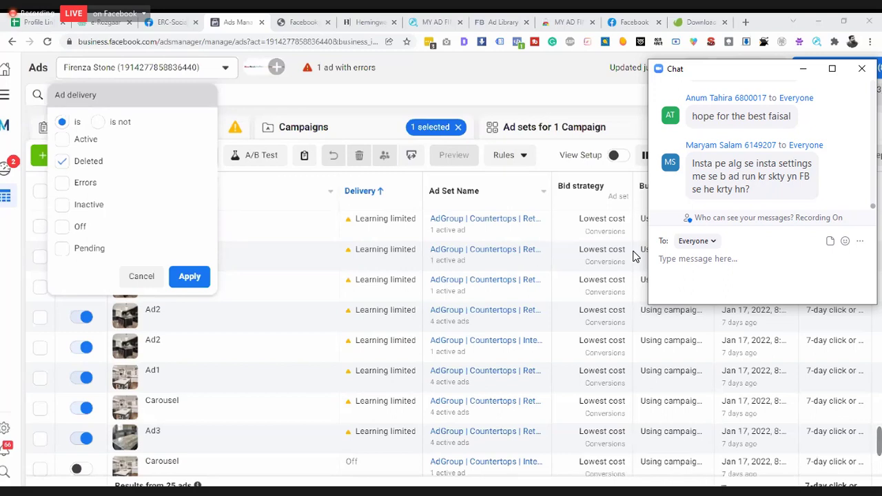
Send everyone in the meeting chat the message "sir facebook ads, google ads. youtbe to achi tarh sy hony chay".
text(sir face)
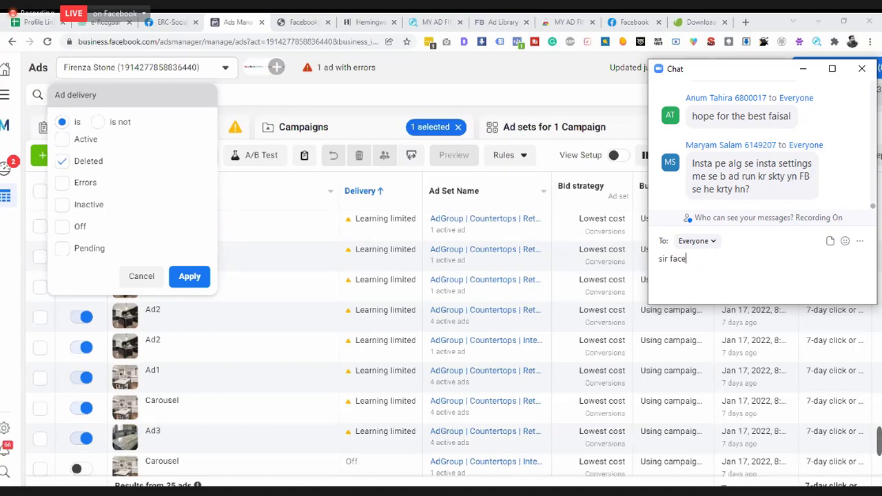
text(book ads, goog)
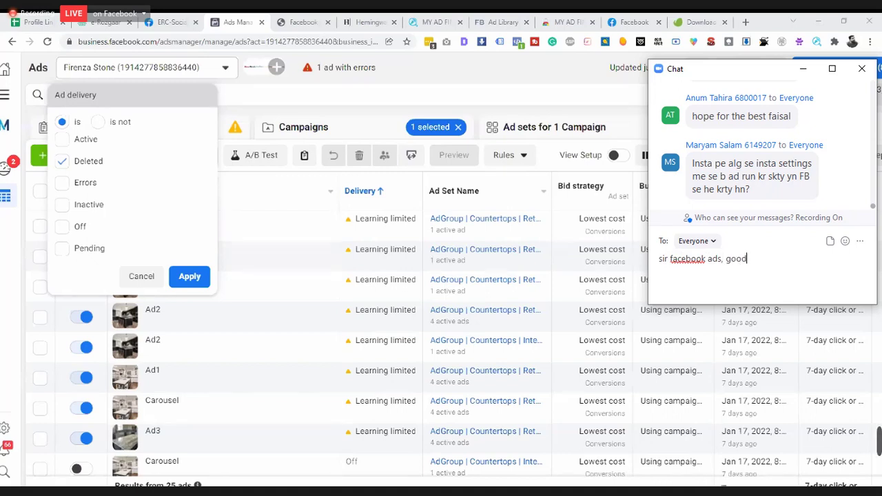
text(le ads. youtbe to)
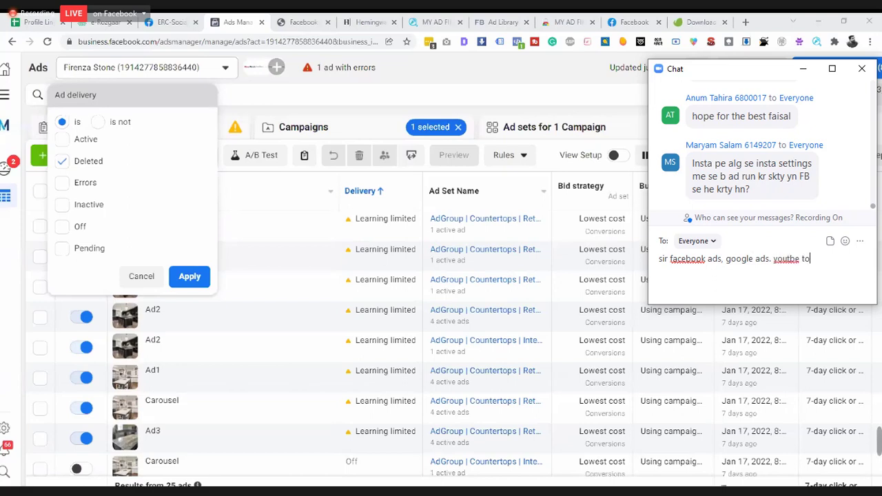
text( achi tarh sy hony chay)
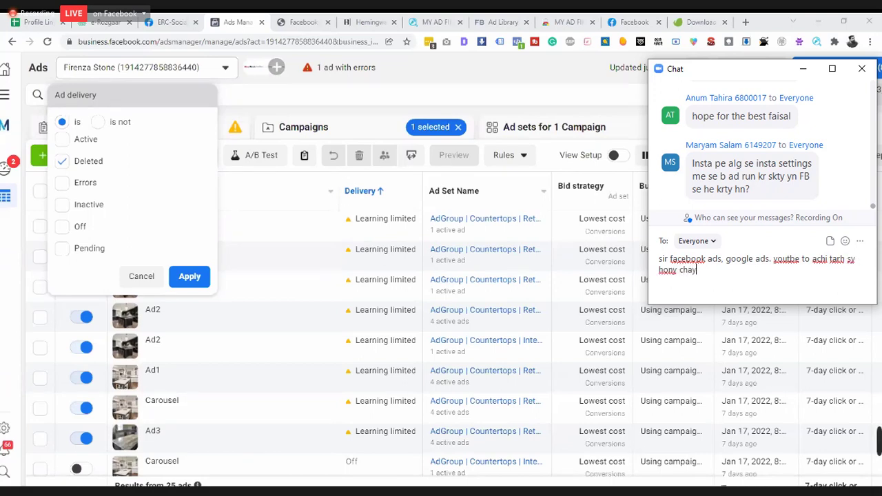
key(Return)
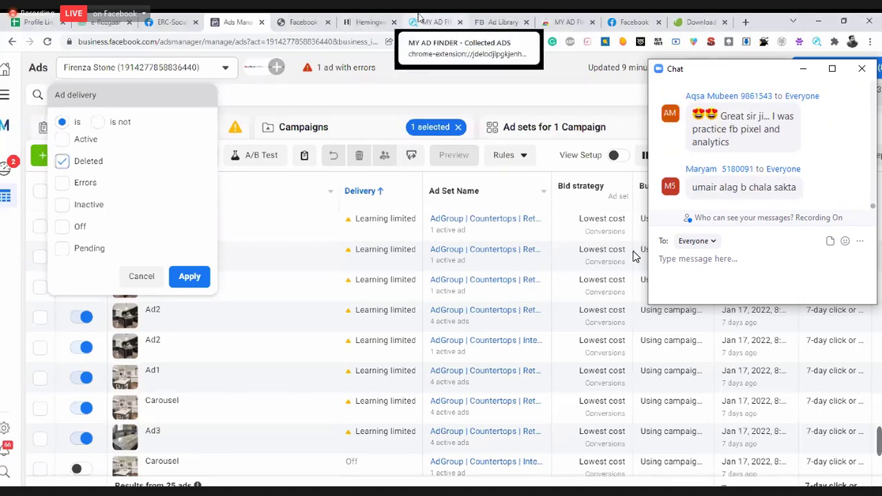
Switch to the Hemingway editor and add the line "-- Facebook Pixel (conversion tracking)" below the Facebook Marketing heading.
click(368, 22)
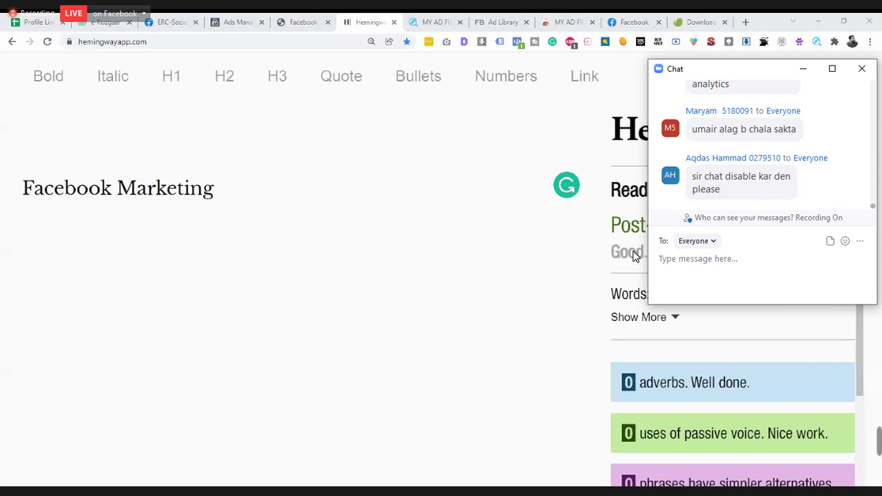
click(436, 352)
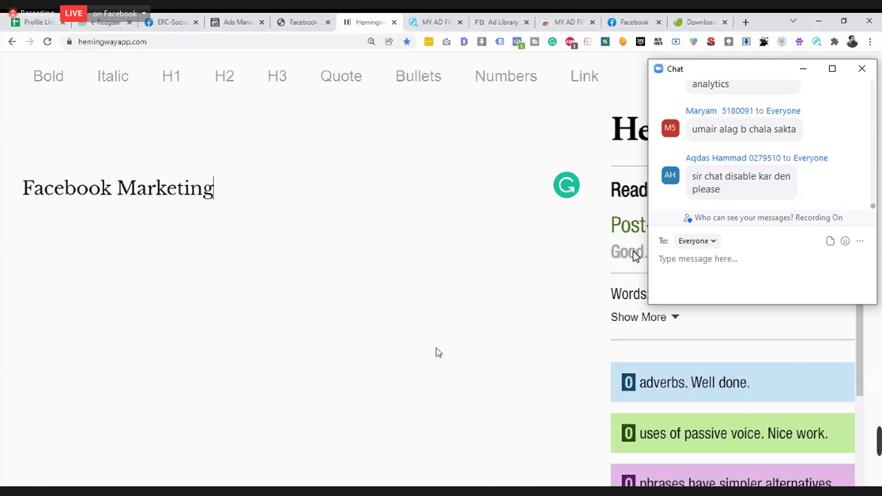
key(Return)
text(--)
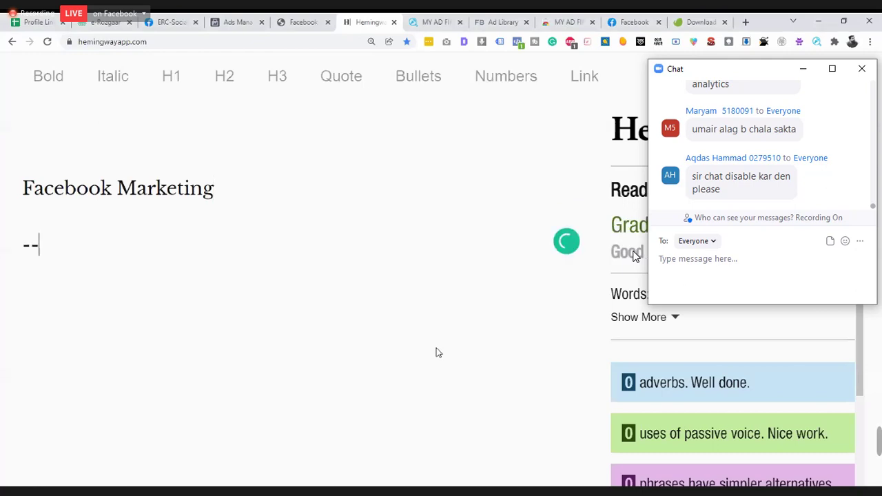
text( Facebook Pix)
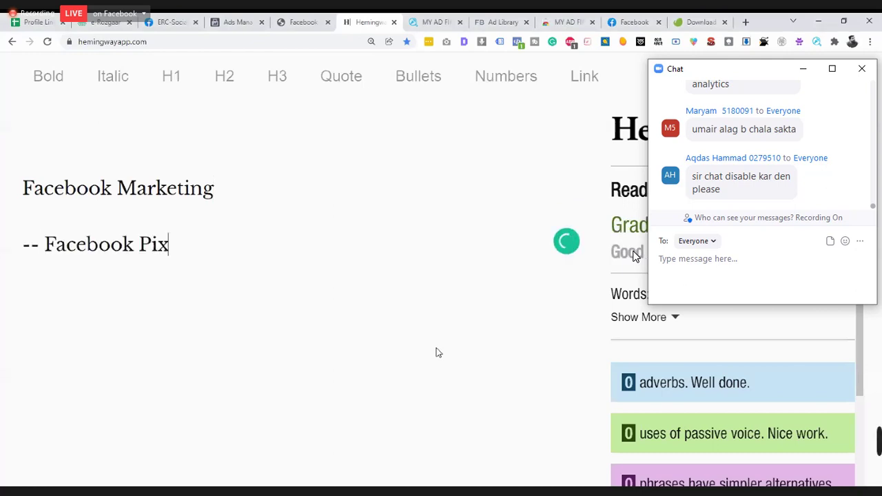
text(el)
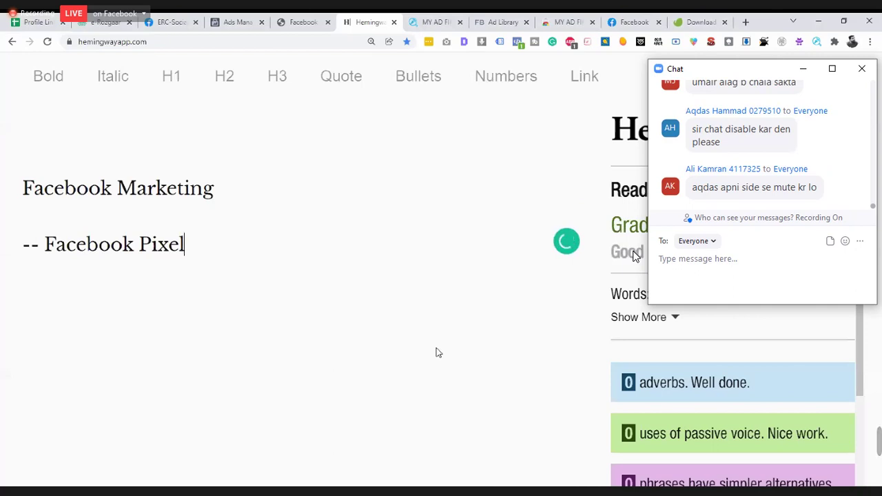
text( (conve)
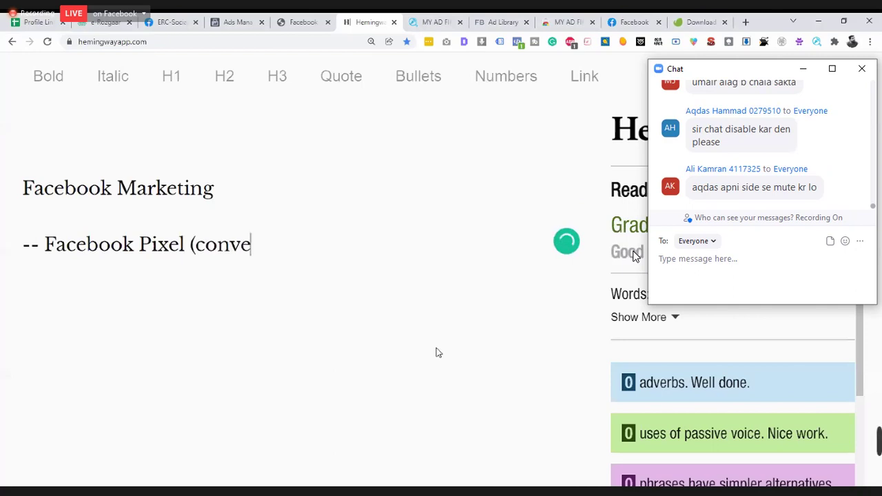
text(rsion tracking)
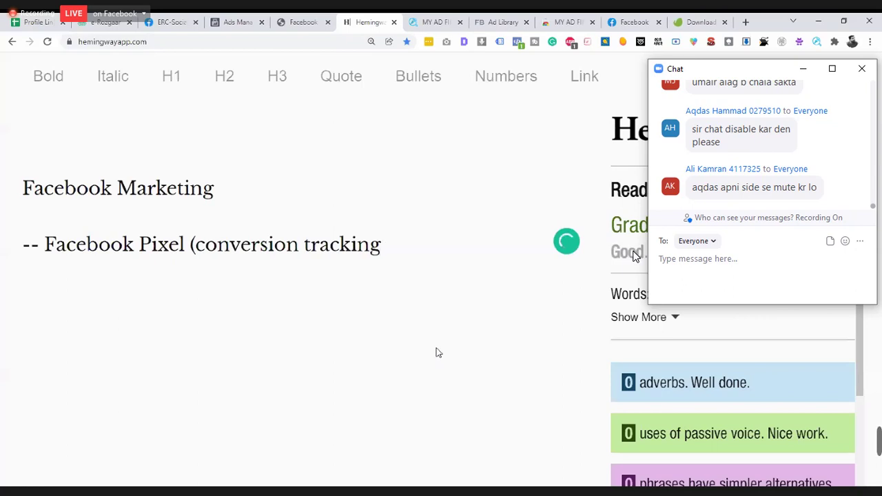
text())
key(Return)
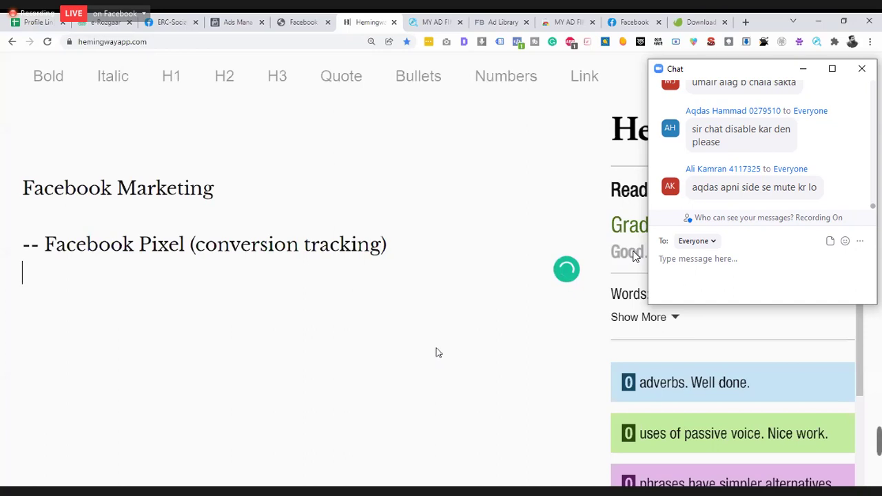
Add the line "-- Landing Page Analysis (characteristics)" below the Facebook Pixel line, correcting the misspelled word with the Grammarly suggestion.
text(-- Landing Page Analysis ()
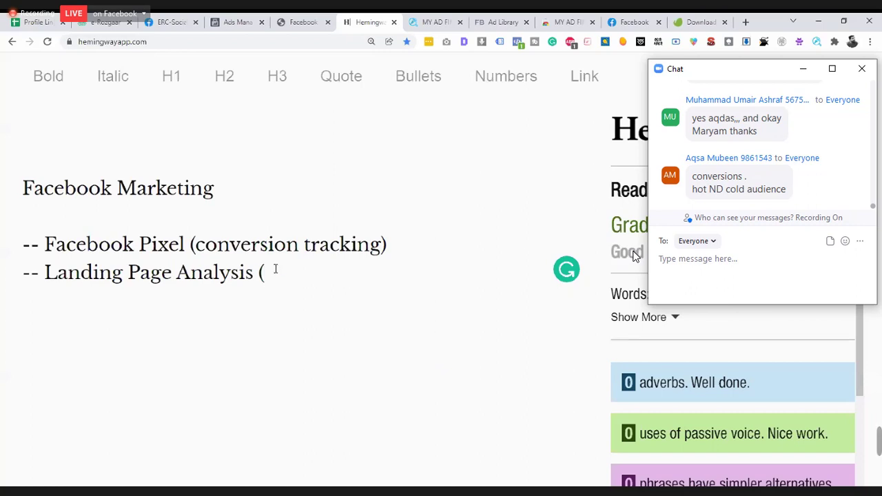
drag(275, 268, 19, 290)
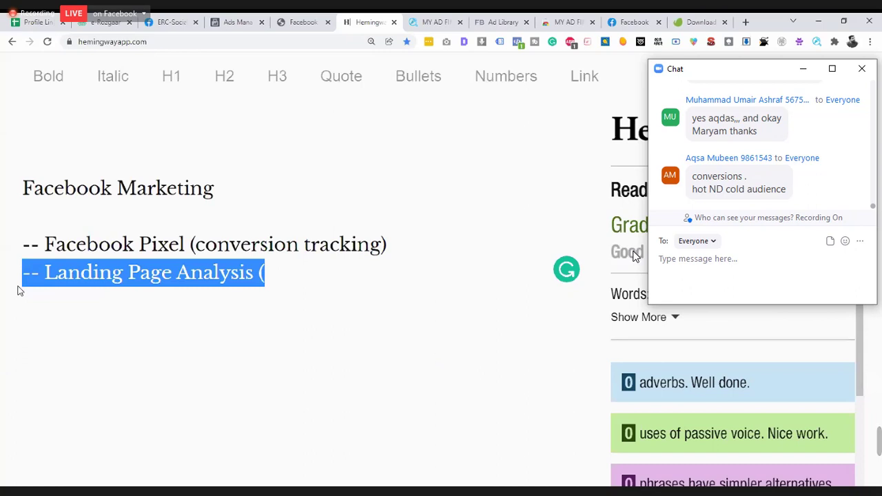
click(291, 280)
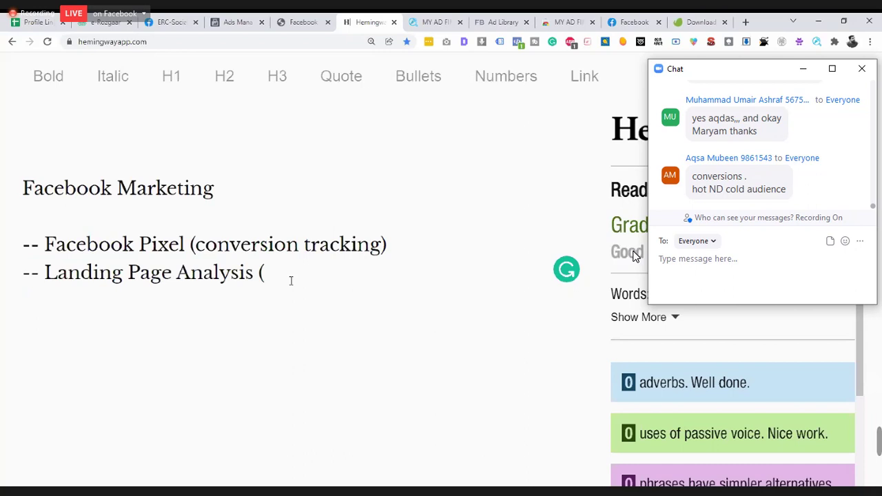
text(character)
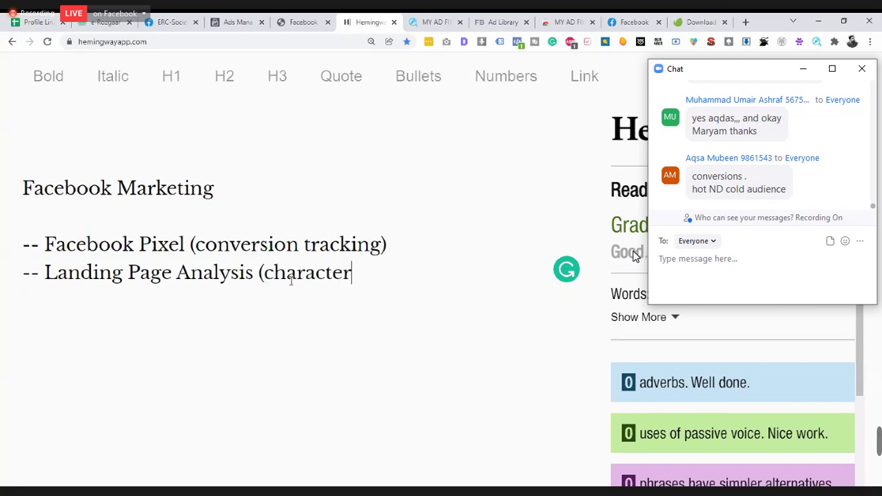
text(tics)
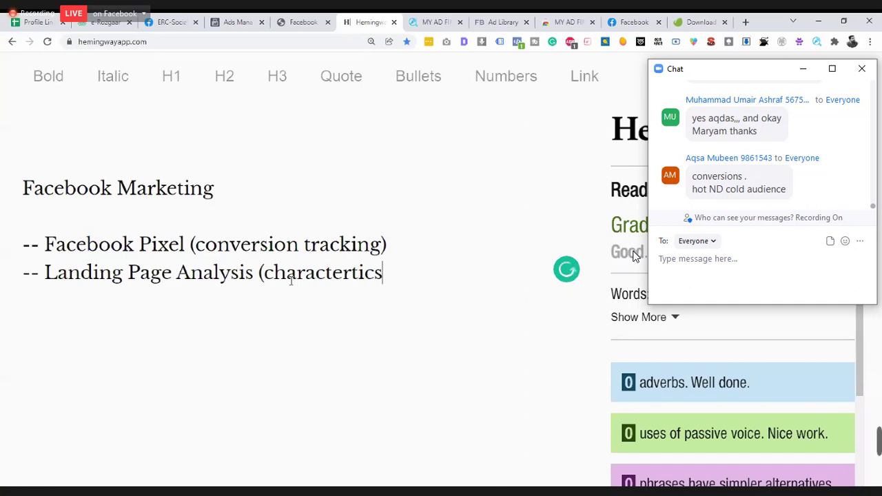
text())
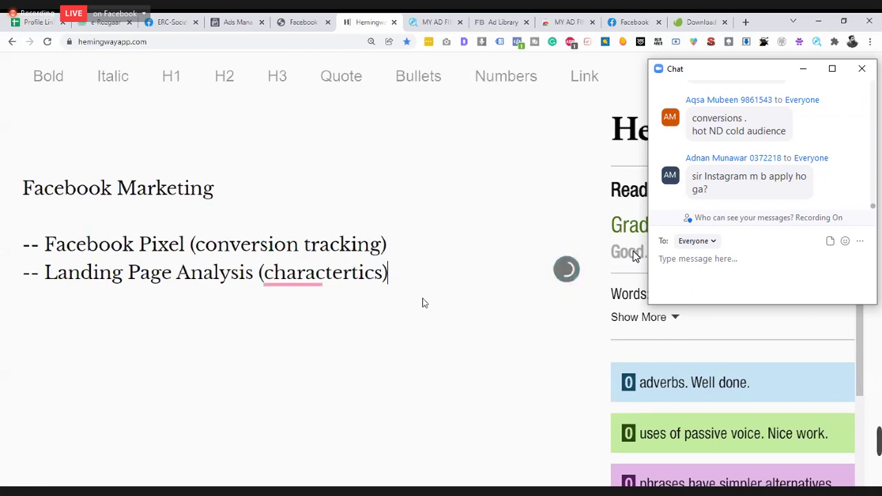
mouse_move(357, 292)
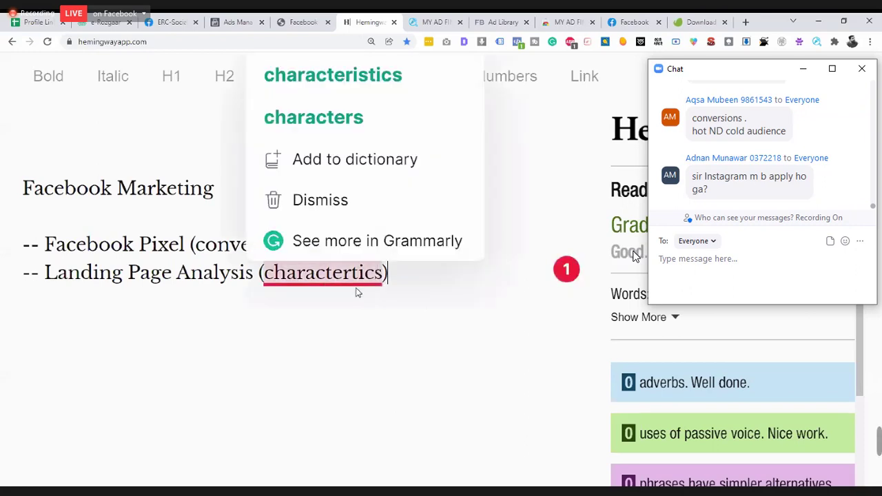
click(335, 93)
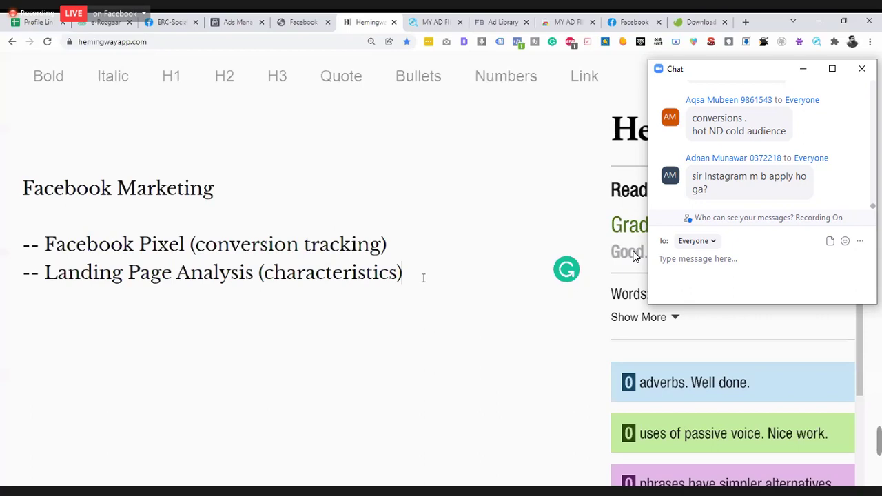
Add the line "-- Google Analytics" below the Landing Page Analysis line.
triple_click(423, 277)
click(435, 276)
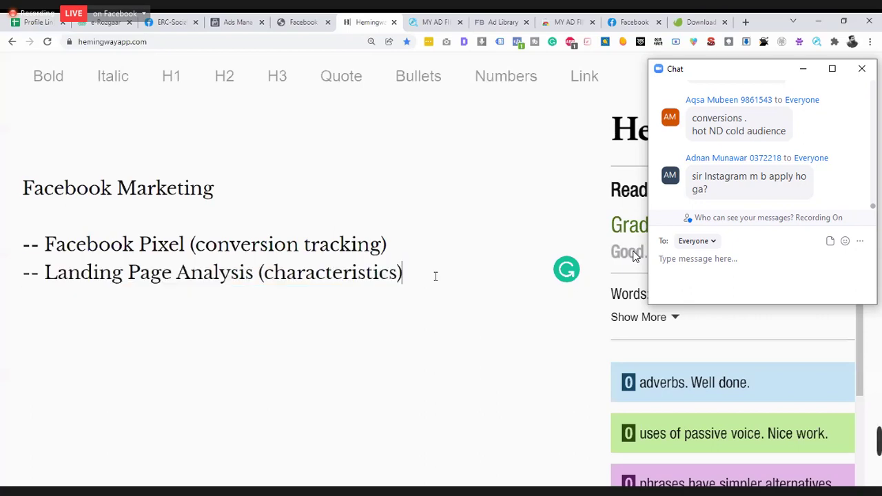
triple_click(368, 272)
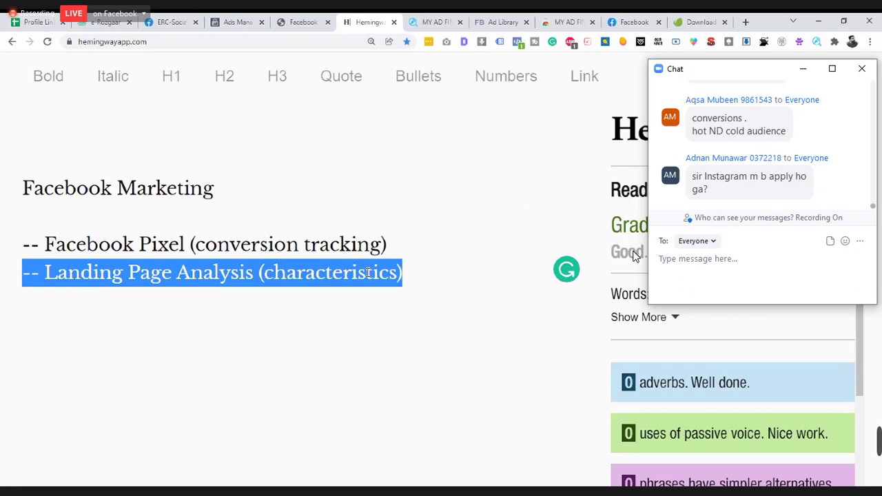
click(427, 273)
key(Return)
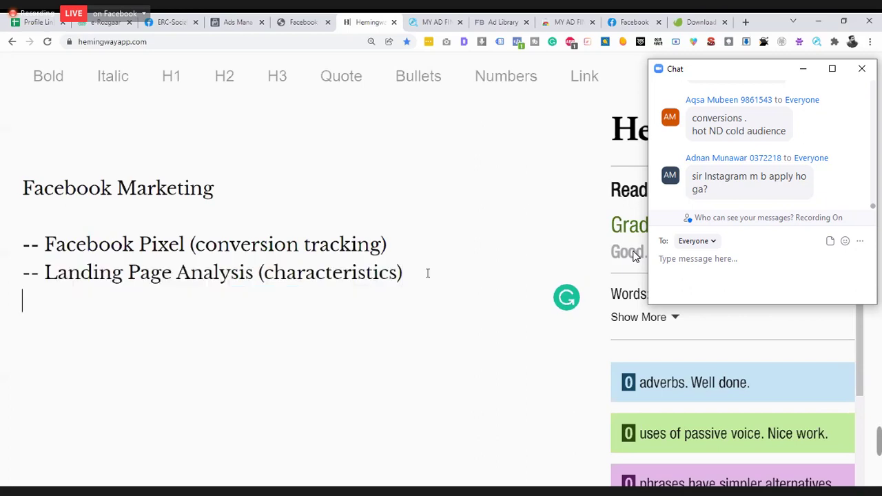
text(-- Go)
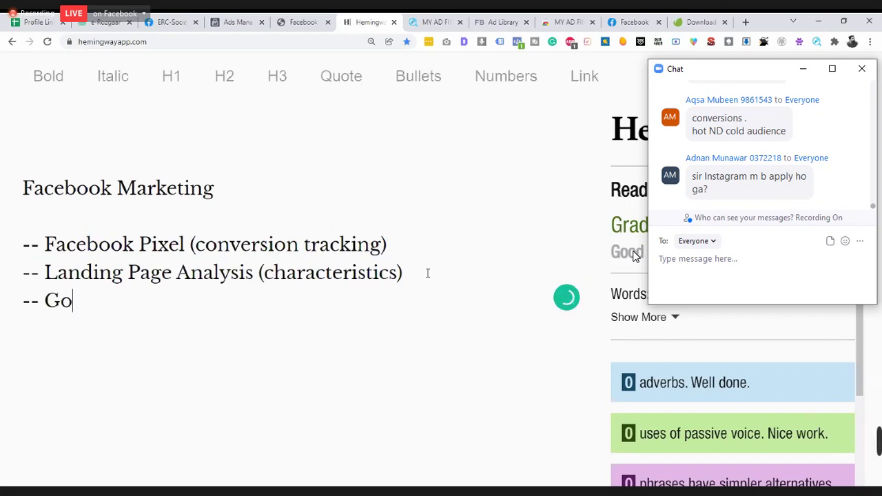
text(ogle Analy)
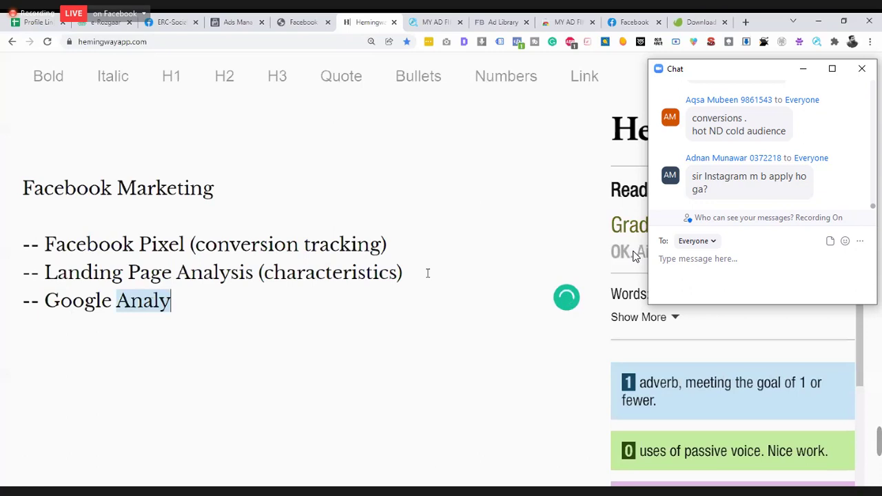
text(tics)
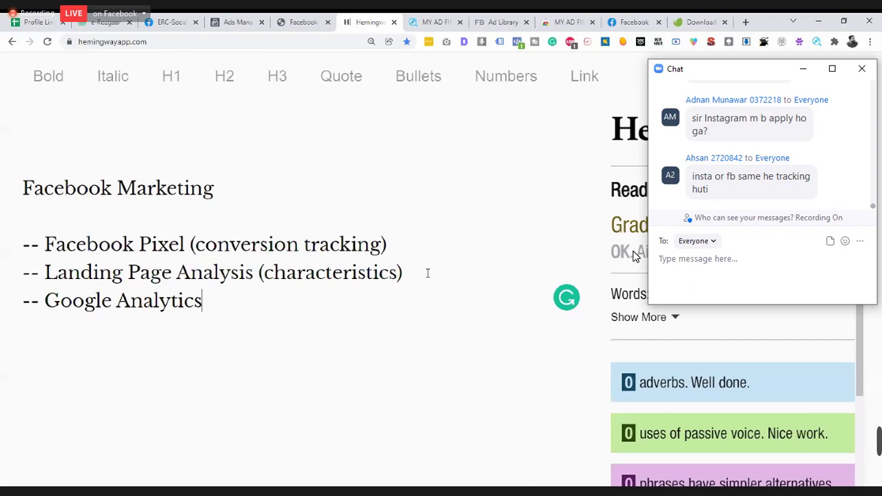
Compare the Facebook Pixel and Google Analytics entries in the Facebook Marketing outline.
triple_click(345, 249)
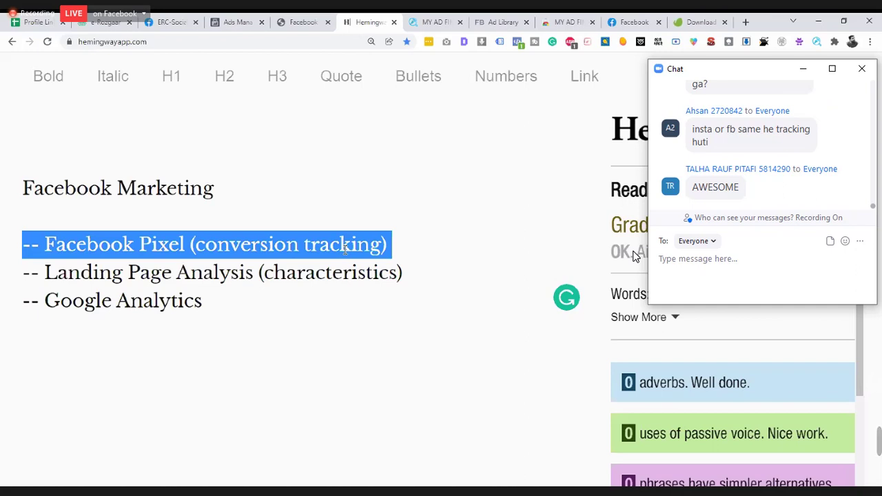
triple_click(167, 307)
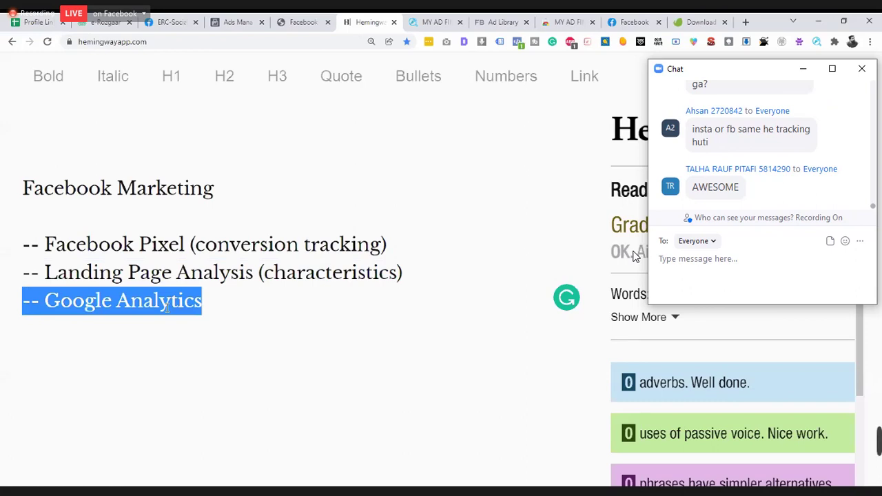
triple_click(149, 253)
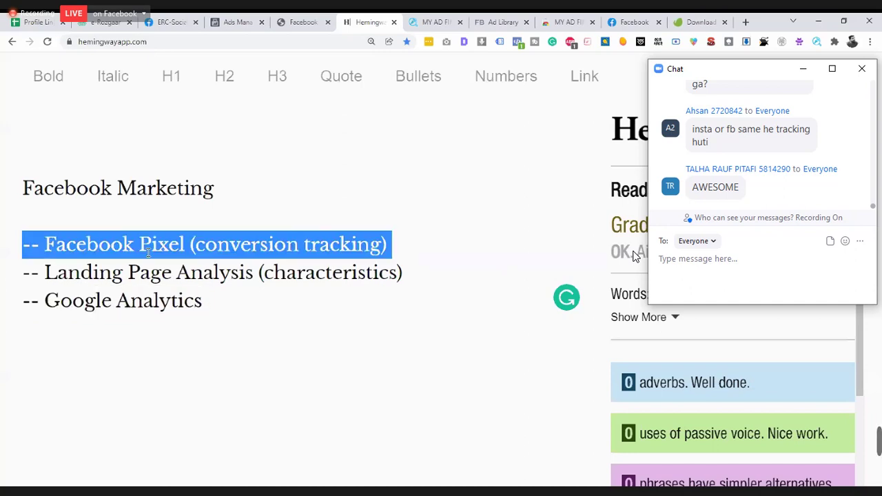
triple_click(156, 300)
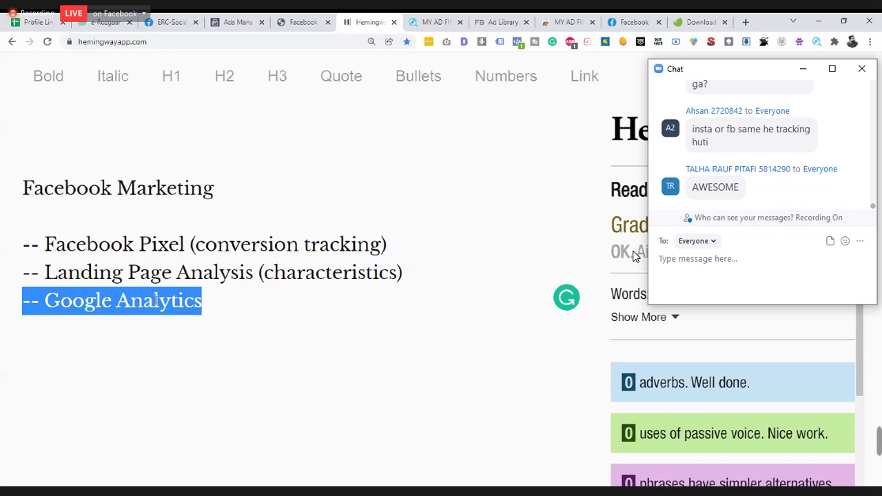
triple_click(148, 245)
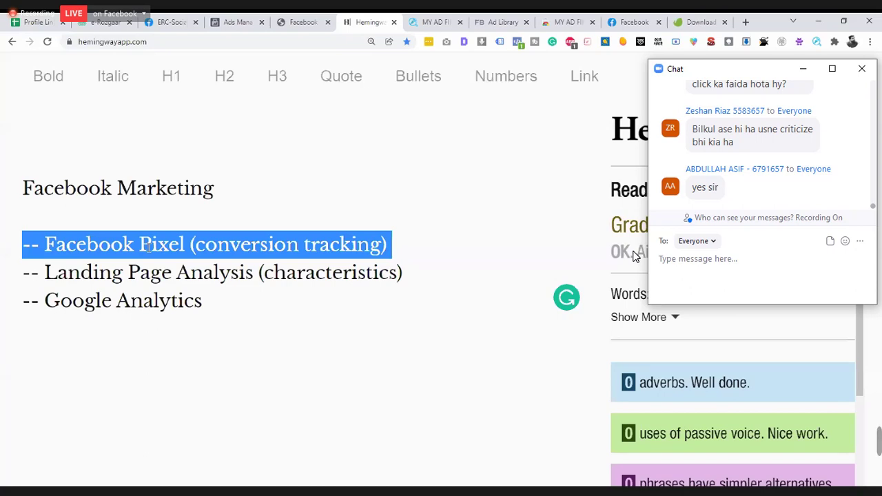
triple_click(140, 308)
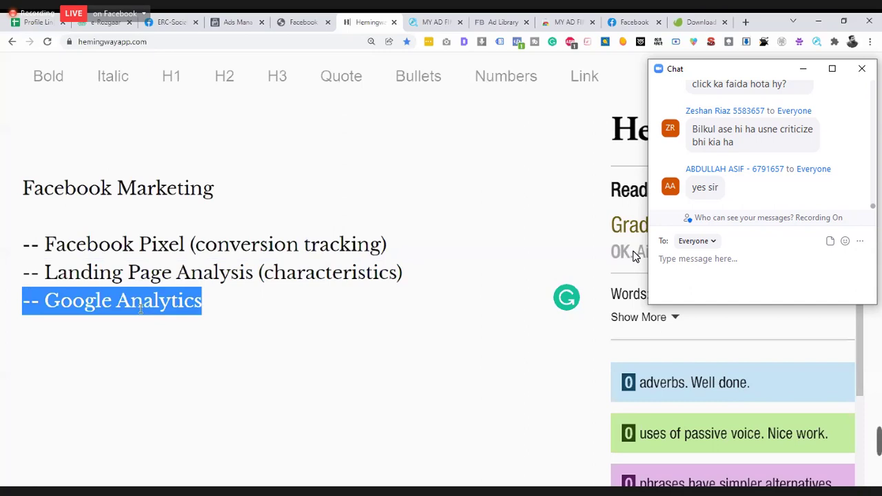
triple_click(138, 245)
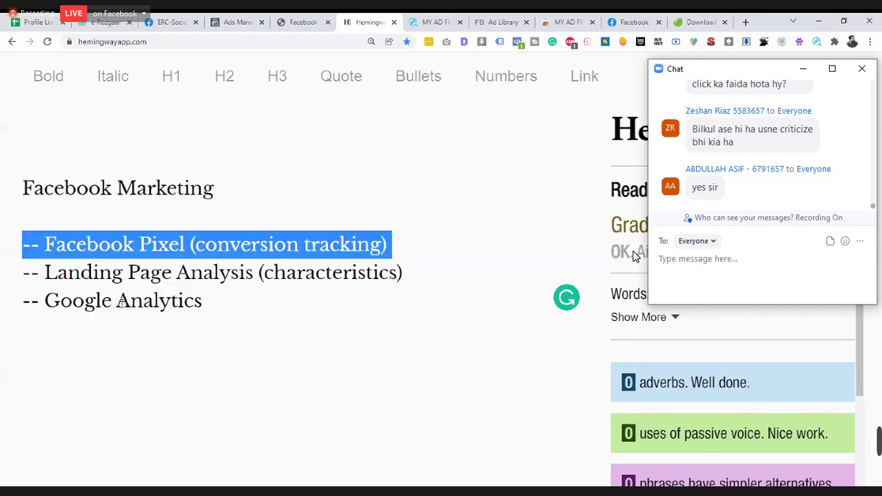
triple_click(120, 302)
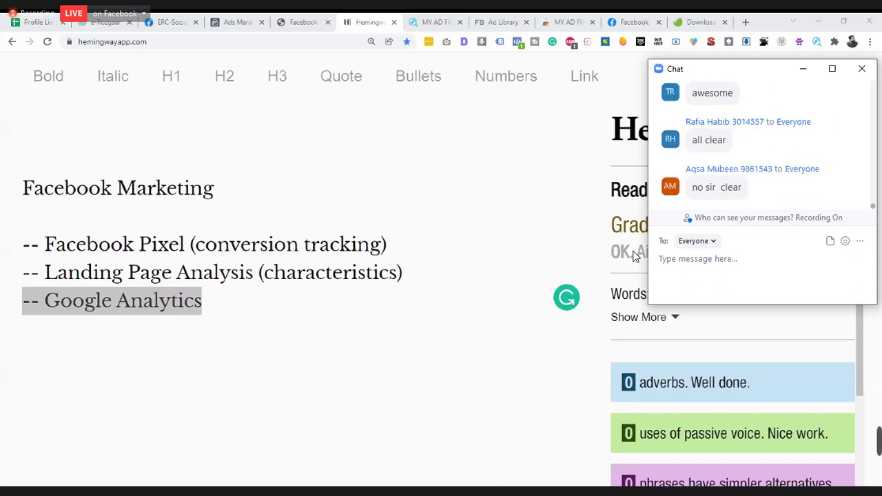
Add the line "-- Google Tag Manager" below the Google Analytics line.
click(595, 206)
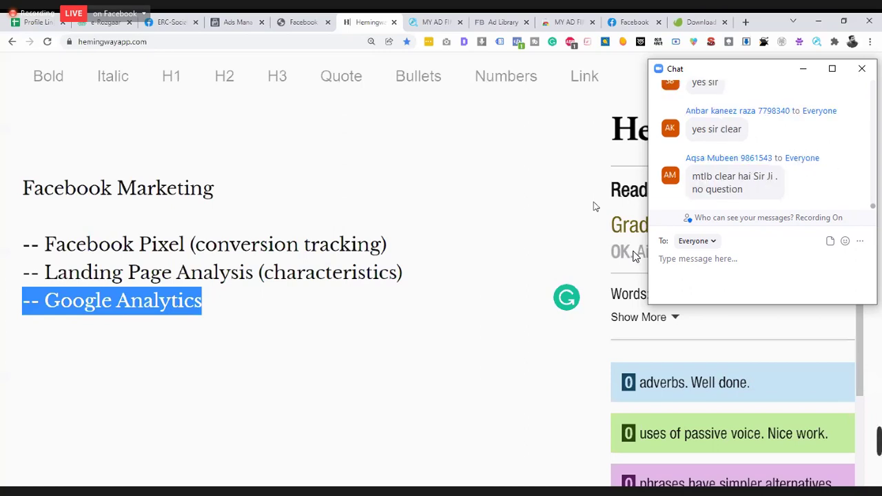
click(221, 290)
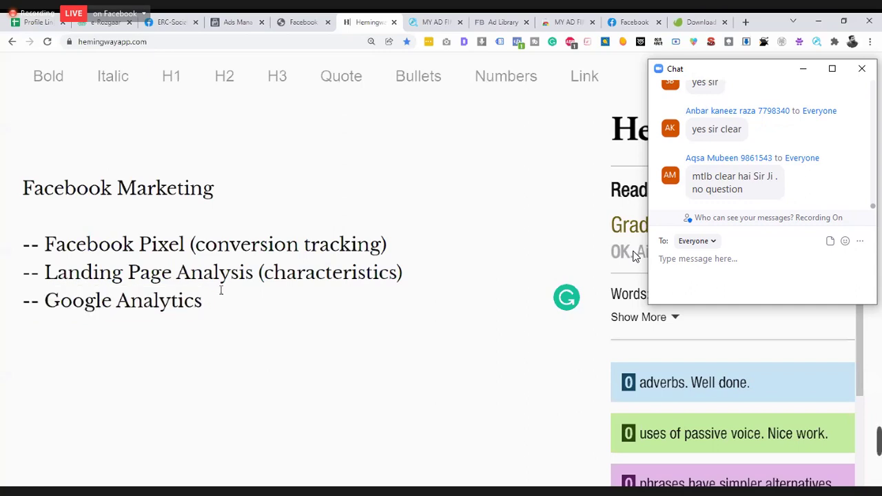
key(Return)
text(-- Google )
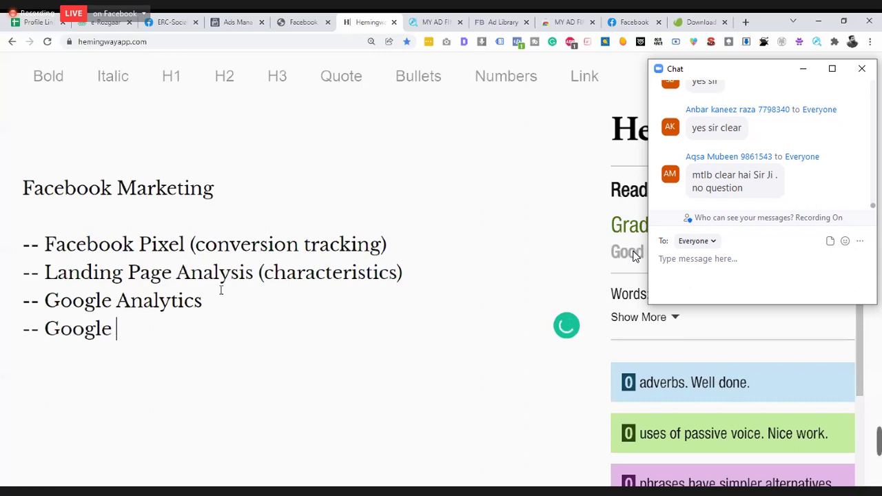
text(Tag Man)
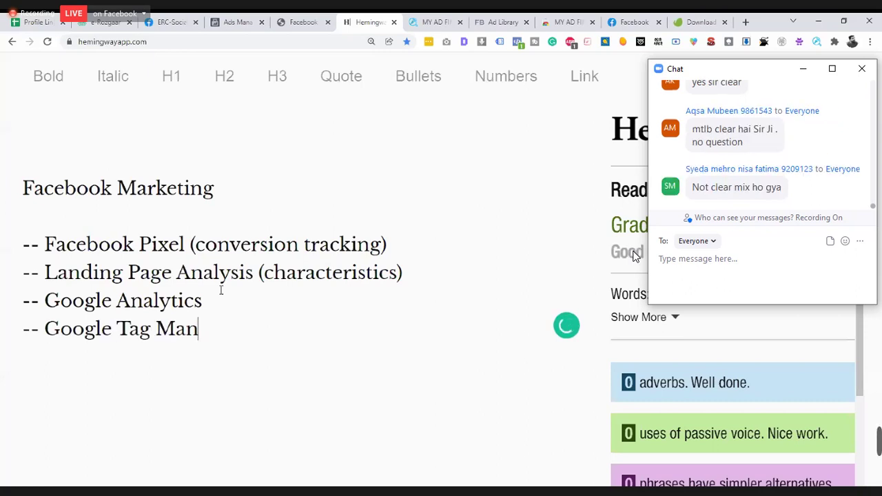
text(ager)
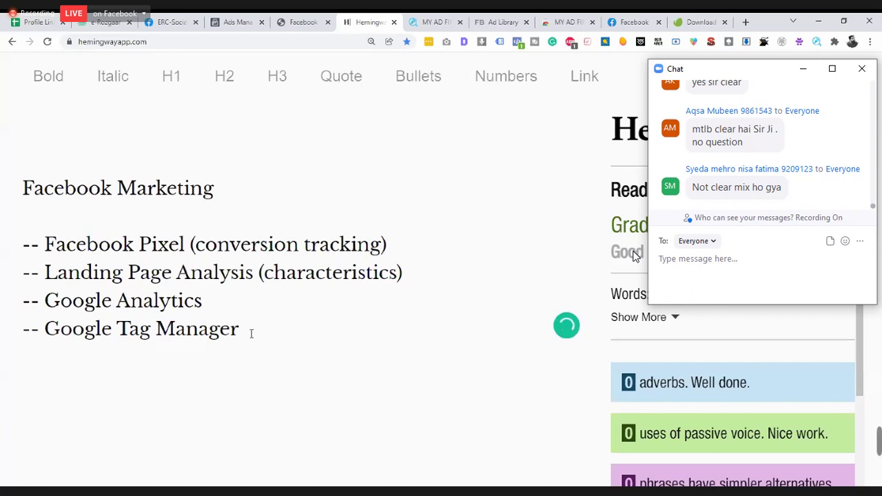
Review the Google Tag Manager, Google Analytics and Facebook Pixel entries in the outline.
drag(252, 334, 13, 329)
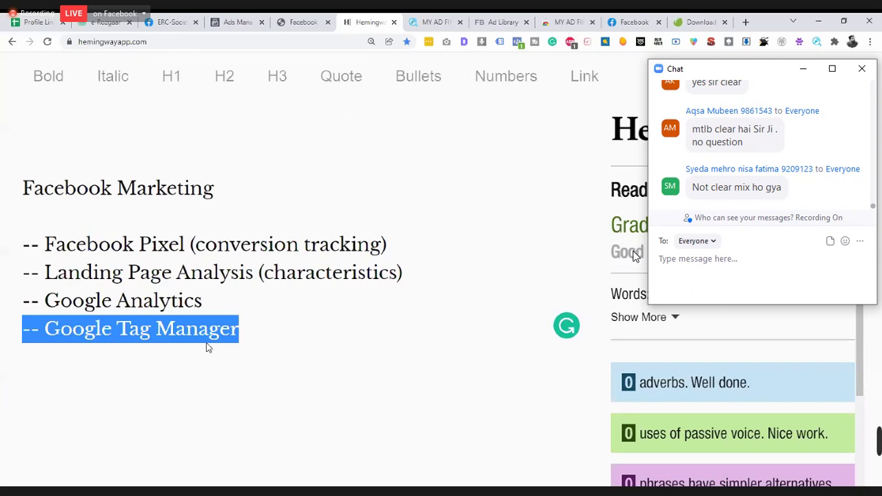
click(242, 332)
triple_click(242, 331)
click(242, 331)
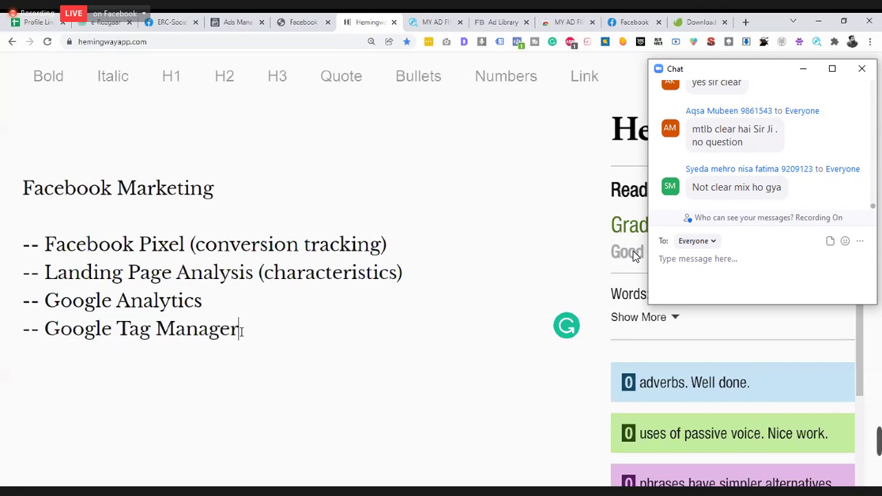
double_click(181, 298)
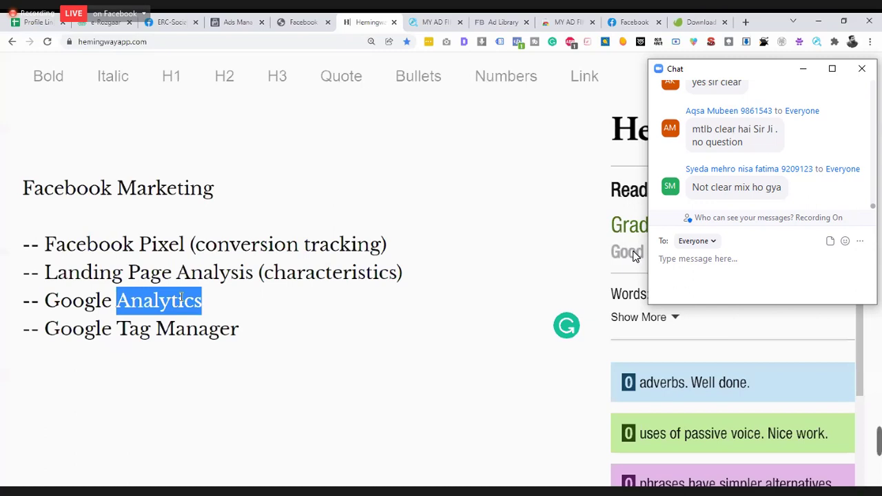
triple_click(181, 297)
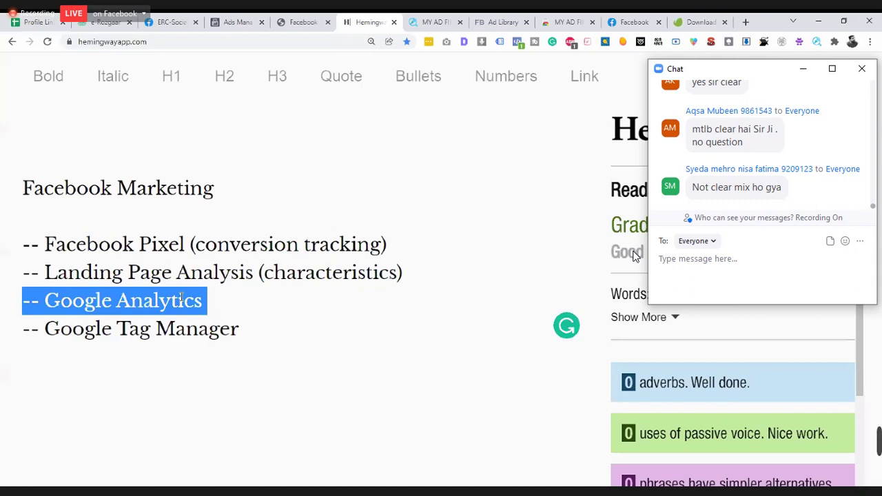
triple_click(148, 243)
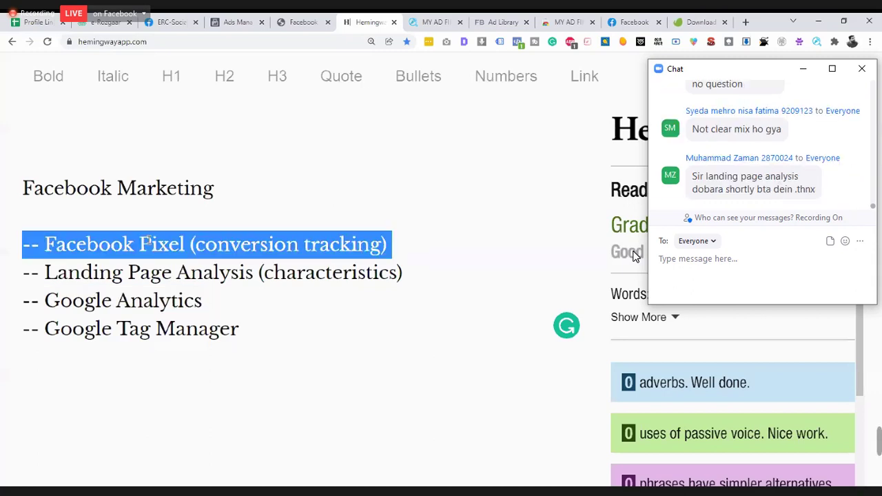
click(183, 301)
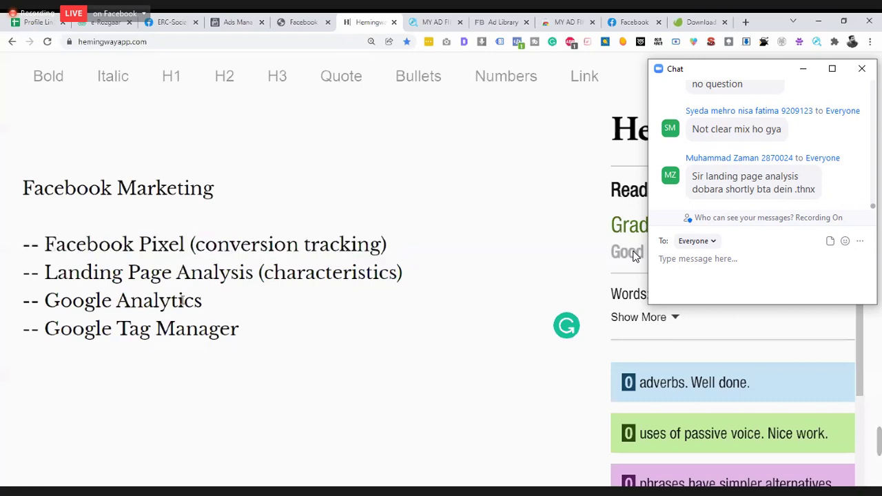
Ask everyone in the meeting chat "what is the purpose of tag mamager?", correcting the misspelling of "purpose" before sending.
click(689, 261)
text(what is)
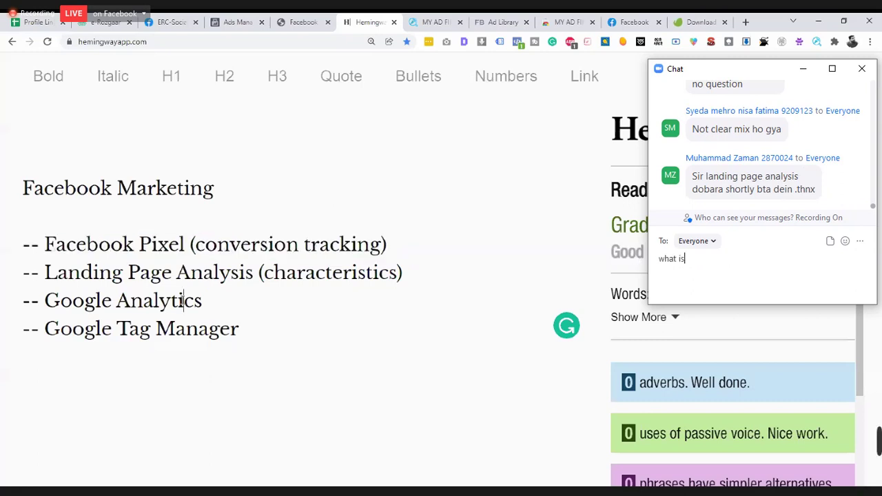
text( the purpos)
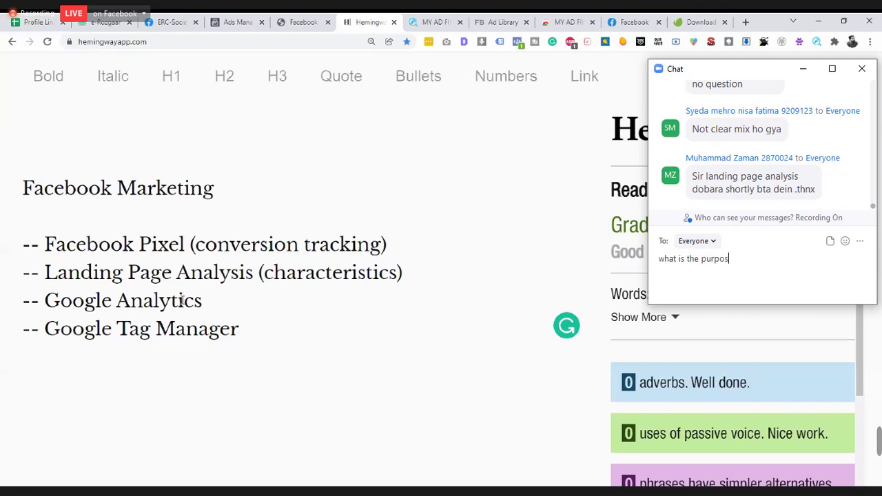
text(t of)
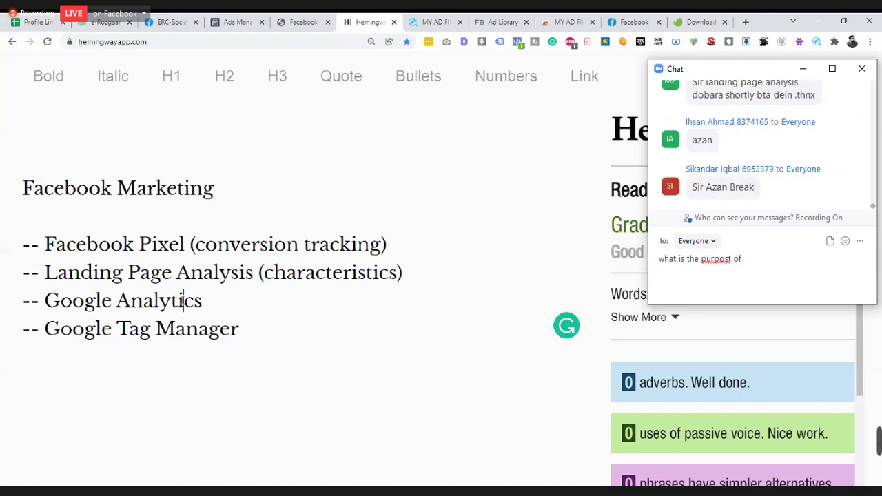
text( tag mamager)
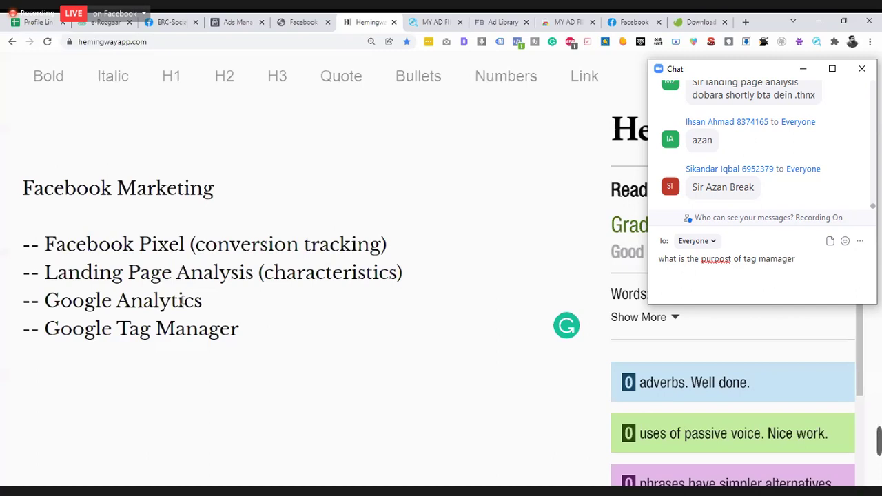
text(?)
key(Left)
key(Left)
key(Left)
key(Left)
key(Left)
key(Left)
key(Left)
key(Left)
key(Left)
key(Left)
key(Left)
key(Left)
key(Left)
key(Left)
key(BackSpace)
text(e)
key(Return)
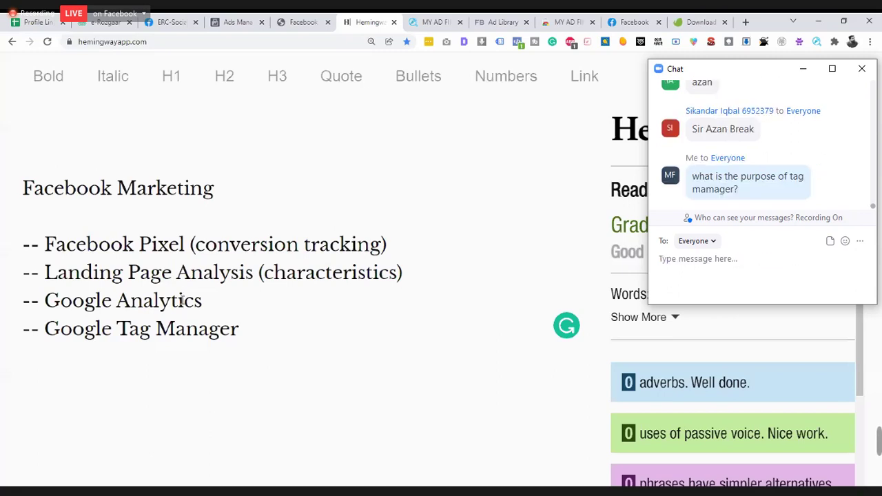
Add the line "-- Adobe Cloud" to the Hemingway outline, separated from the Google Tag Manager line by a blank line.
click(183, 300)
click(262, 331)
key(Return)
key(Return)
text(--)
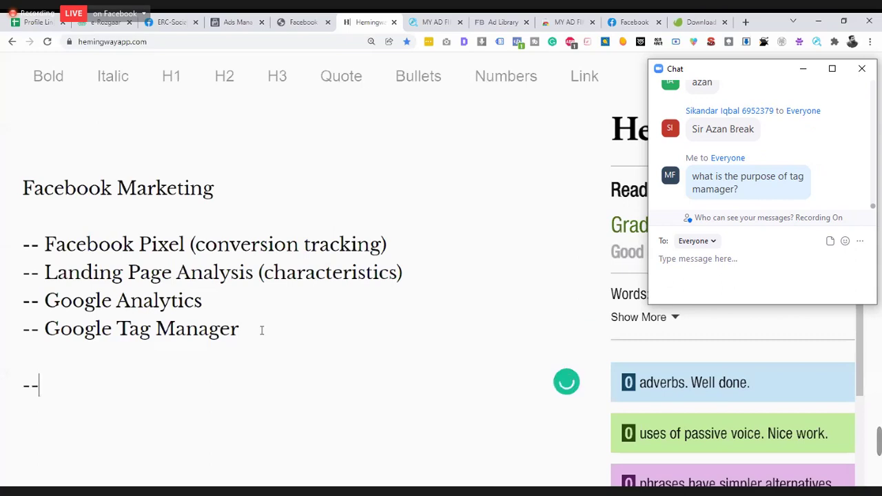
text( Adobe Cloud)
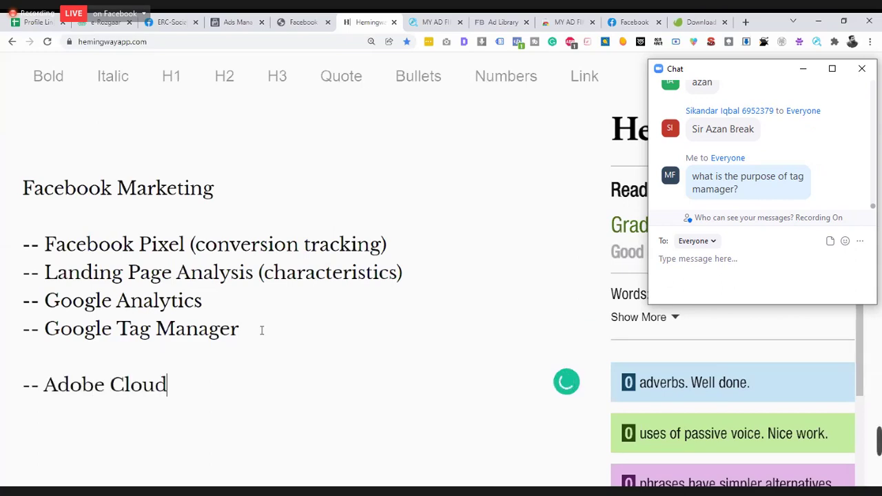
drag(168, 386, 22, 393)
drag(203, 313, 3, 303)
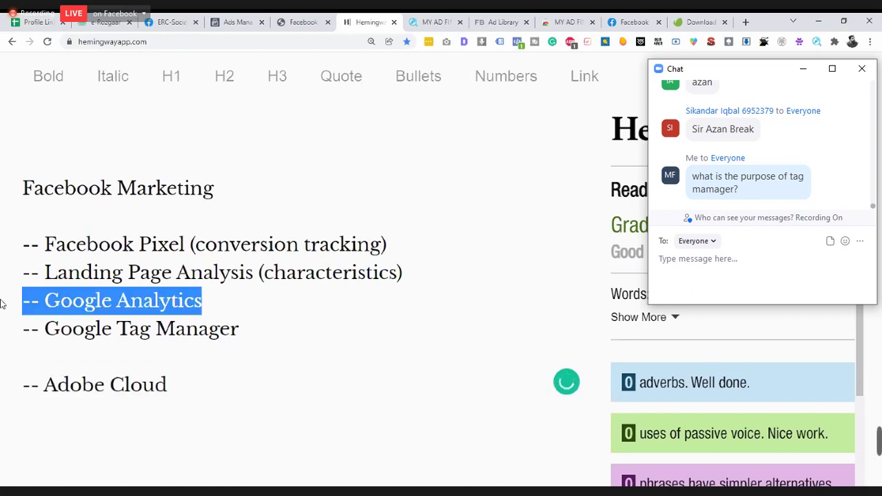
drag(179, 386, 31, 411)
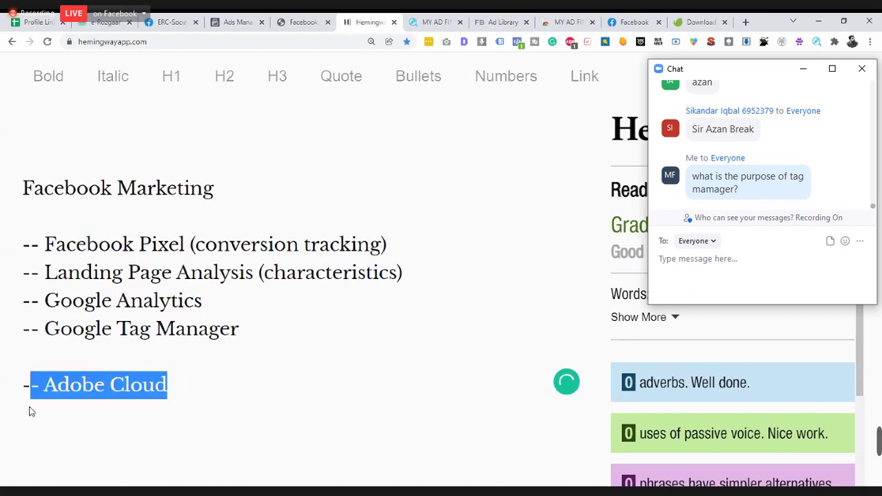
click(104, 386)
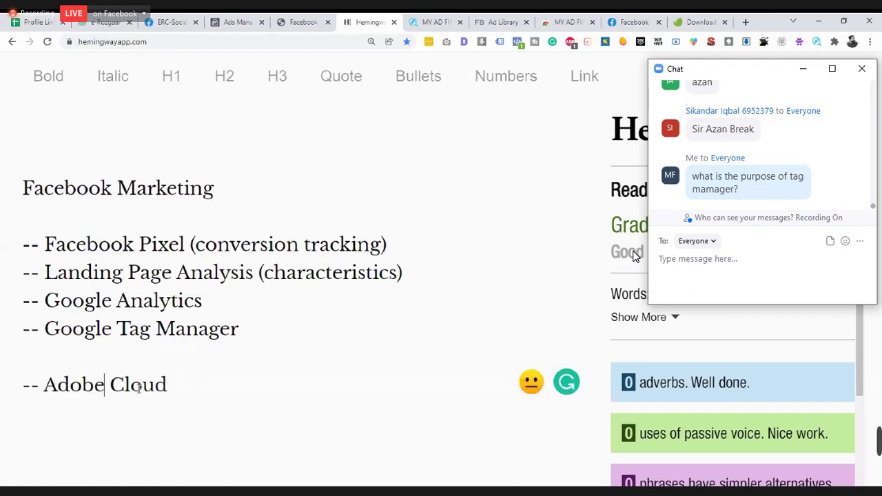
Highlight the Adobe Cloud line and the Facebook Pixel line in the outline.
click(174, 388)
key(shift+Home)
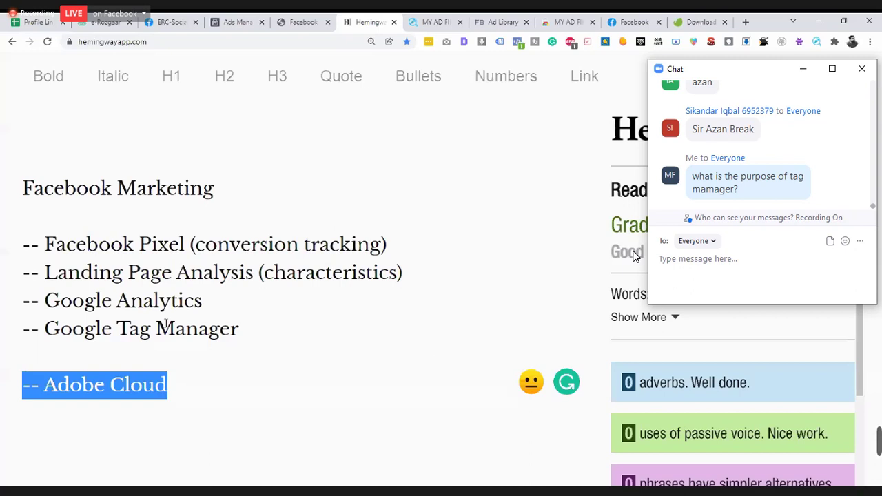
triple_click(161, 244)
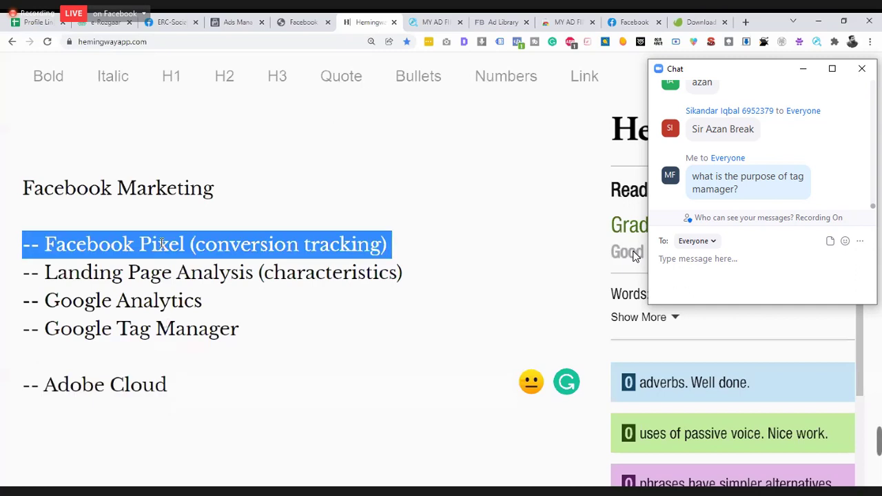
Add the line "Shopify Store - 10" below the Adobe Cloud line, separated from it by blank lines.
click(238, 378)
key(Return)
key(Return)
key(Return)
text(Shopify Sto)
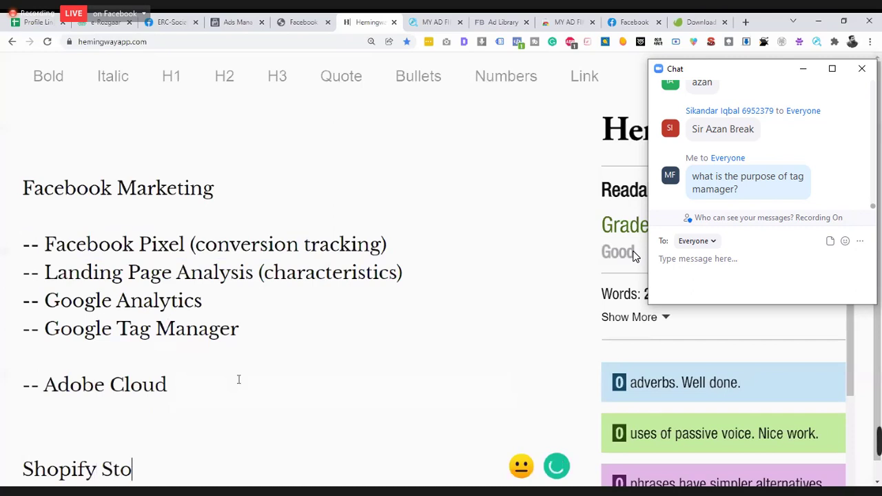
text(re -)
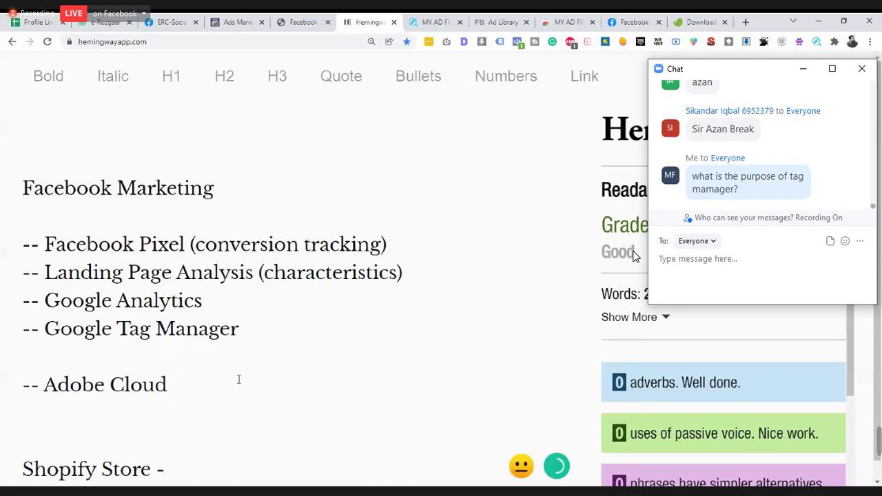
text( 10)
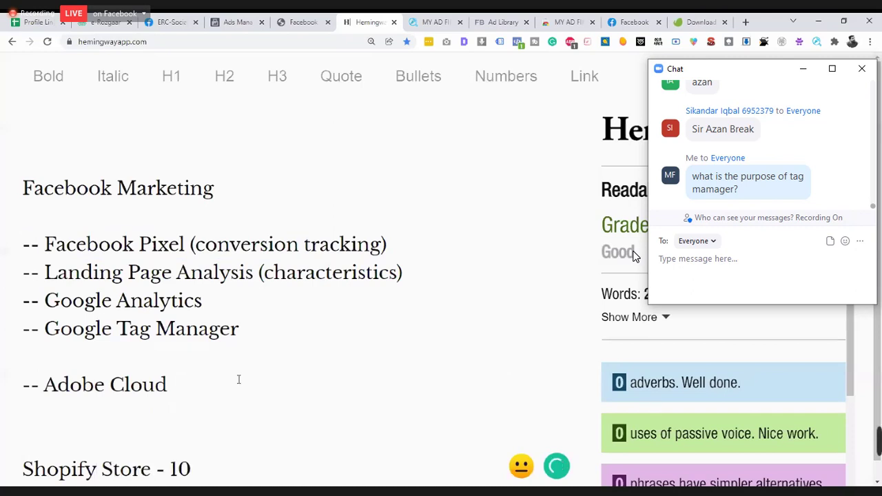
key(Return)
click(191, 449)
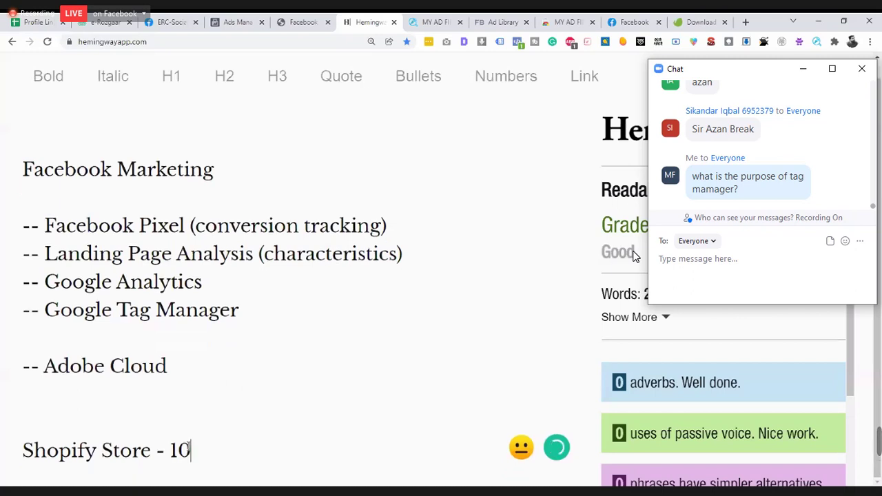
Review the Shopify Store, Adobe Cloud, Google Analytics and Facebook Pixel entries in the outline.
drag(190, 449, 24, 442)
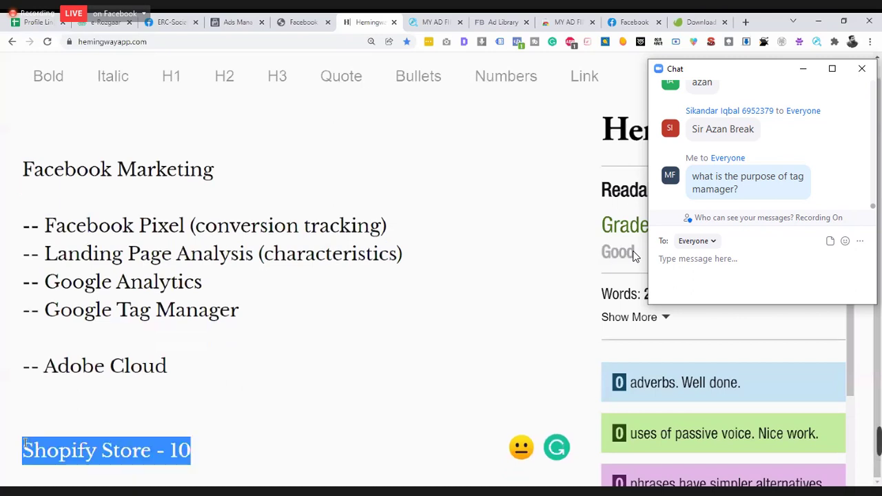
click(81, 366)
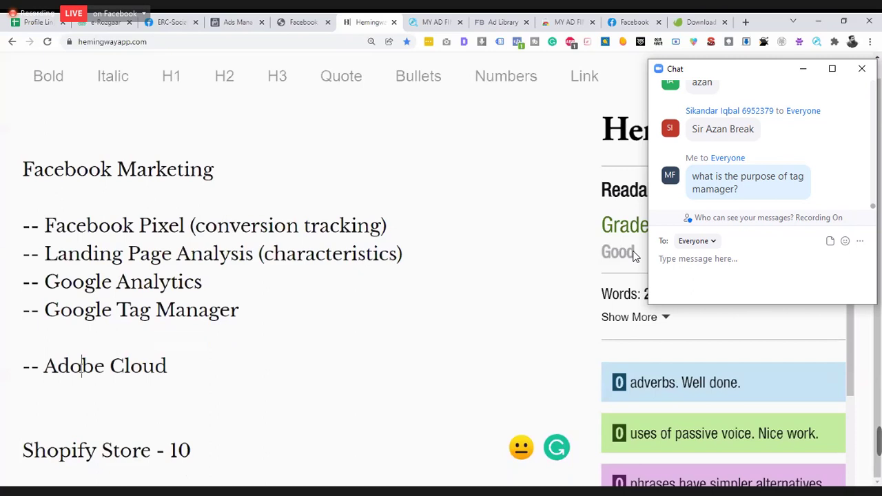
click(116, 281)
click(122, 225)
triple_click(144, 440)
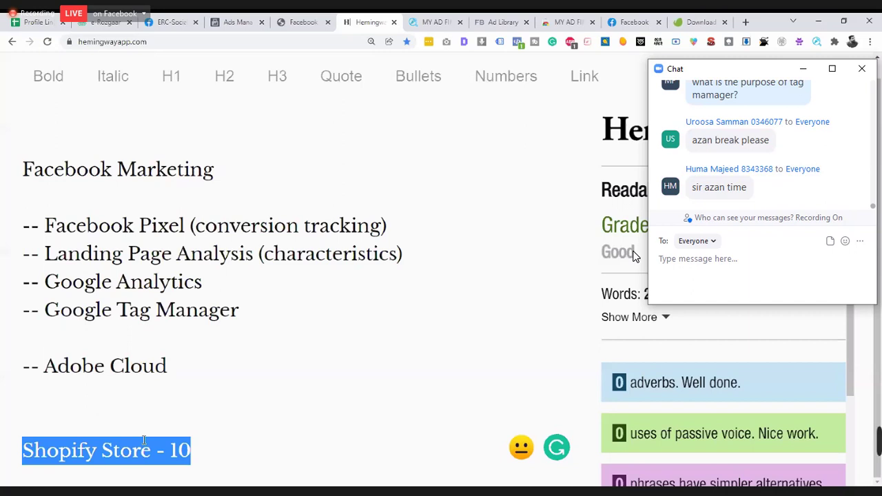
double_click(102, 233)
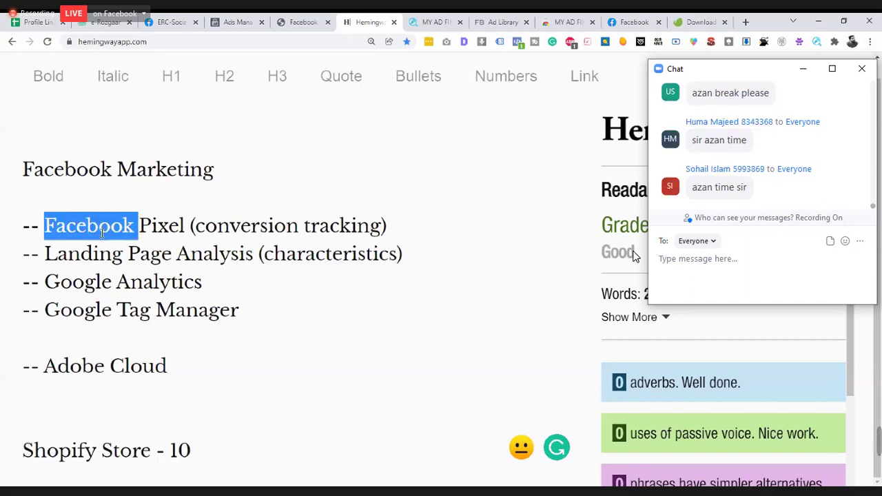
click(110, 451)
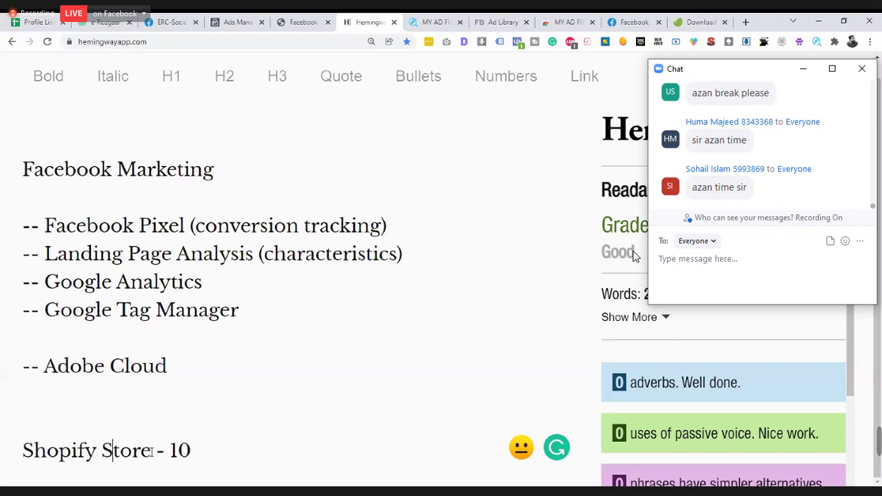
click(199, 451)
double_click(124, 233)
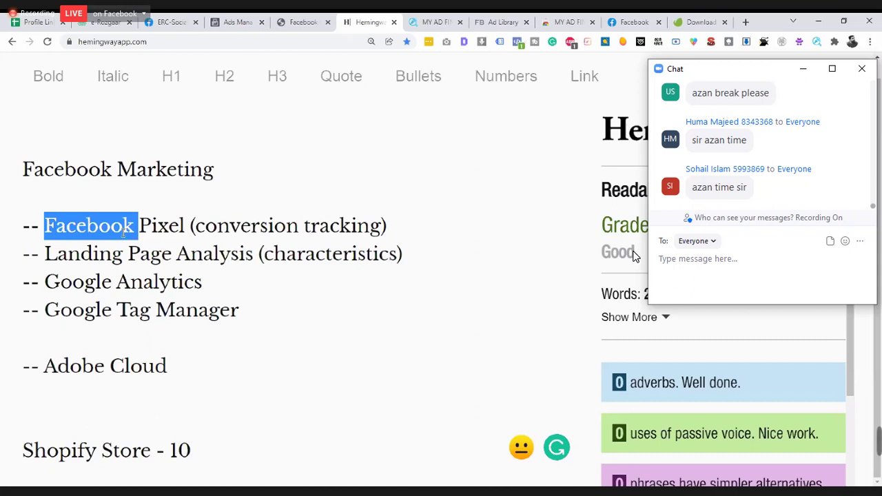
click(192, 442)
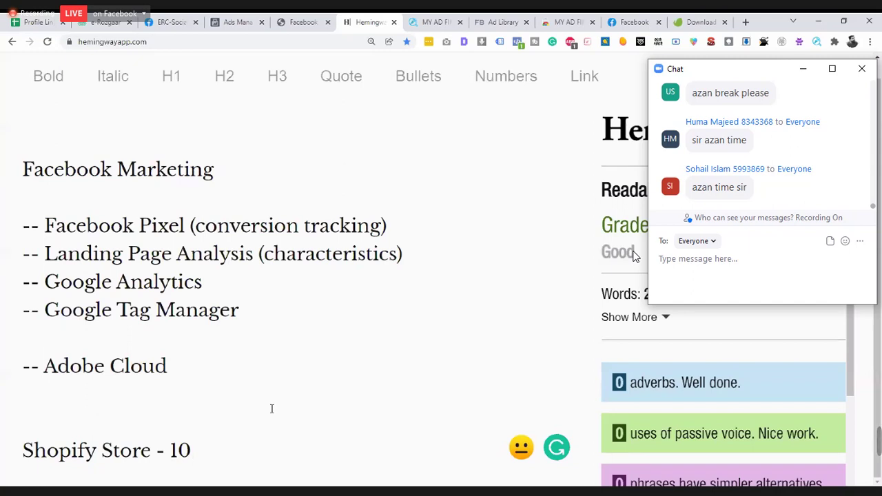
scroll(634, 257, up, 1)
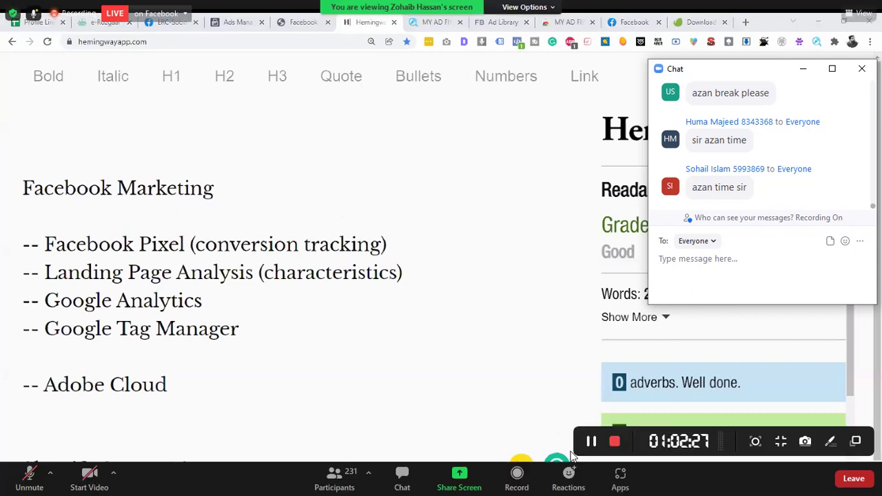
click(507, 309)
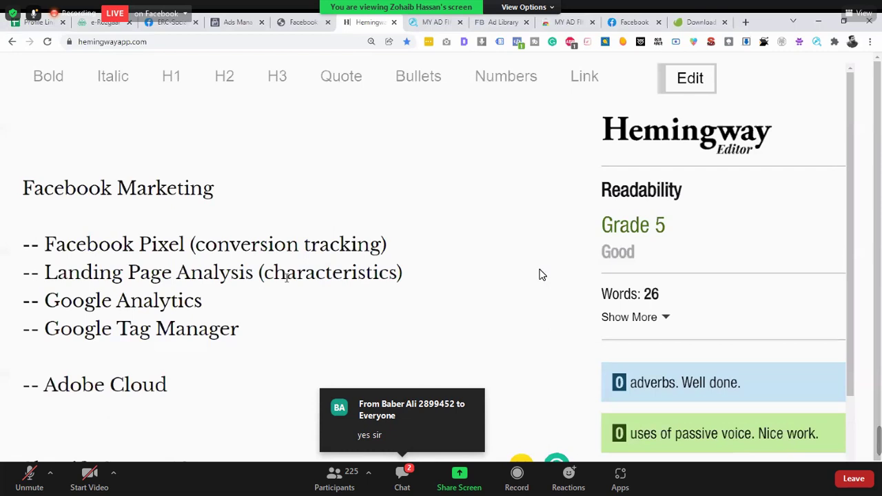
Add the sub-item "---- facebook ad account" directly below the Facebook Pixel line.
triple_click(139, 248)
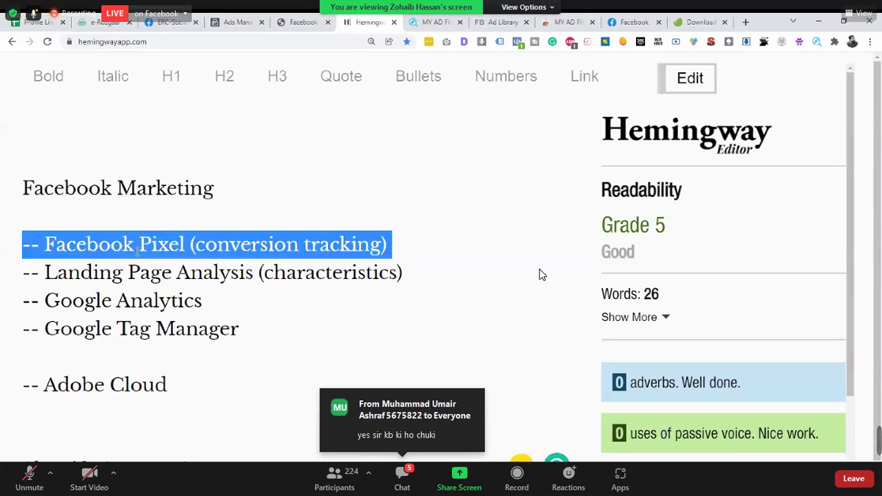
click(414, 242)
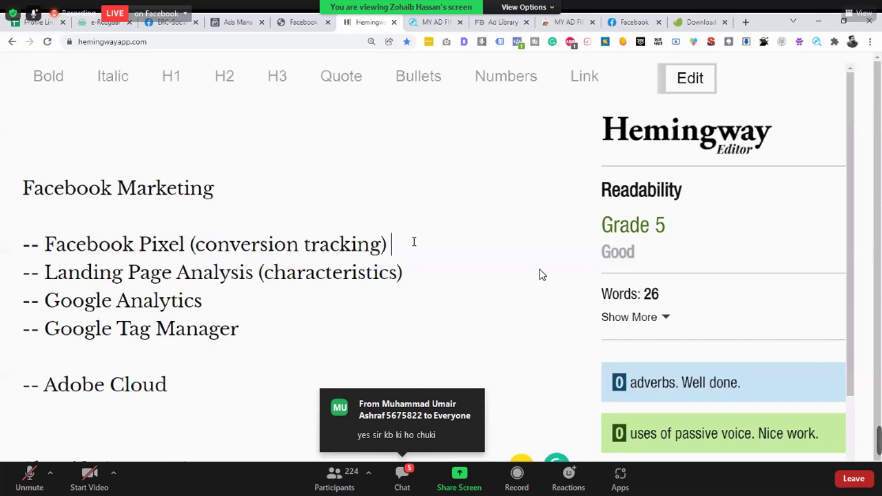
key(Return)
text(----)
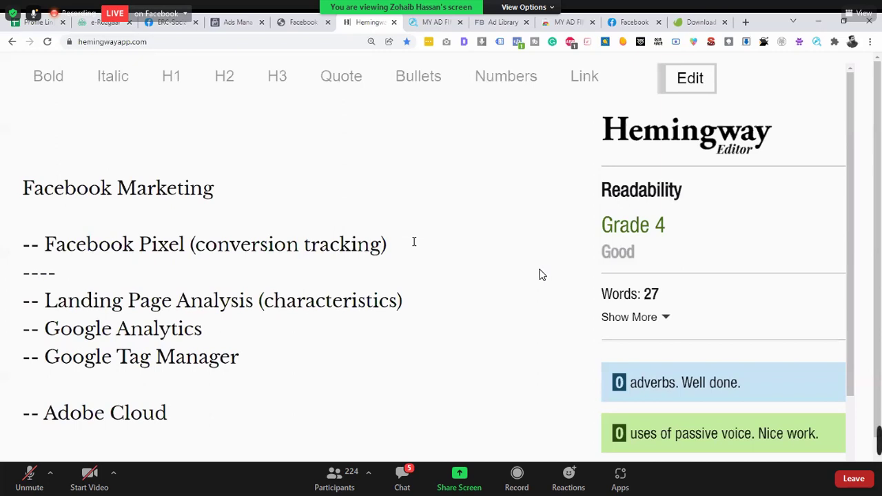
text(facebook ad account)
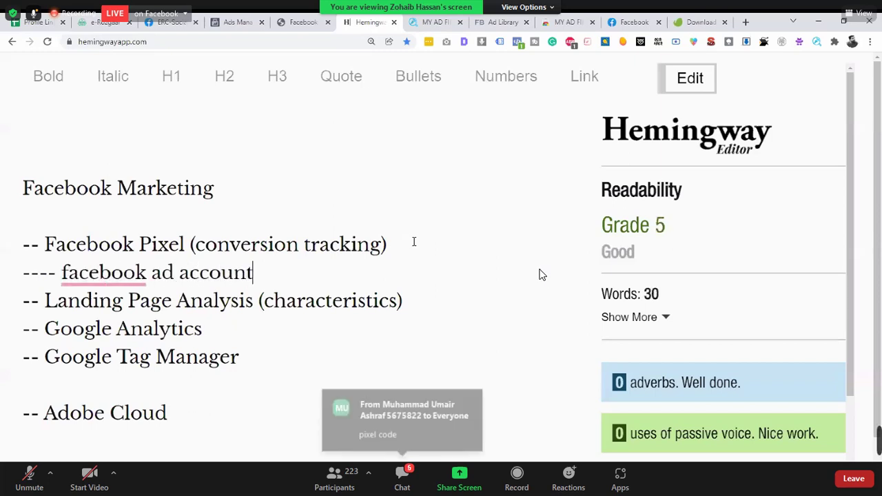
Add the sub-item "---- website (wordpress, shopify, wix, custom)" below the facebook ad account line and open the meeting chat.
key(Return)
text(----)
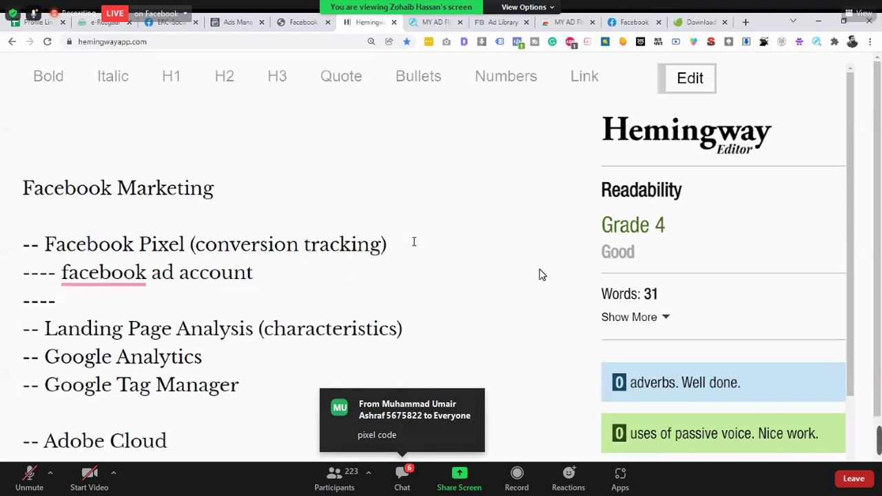
text( website)
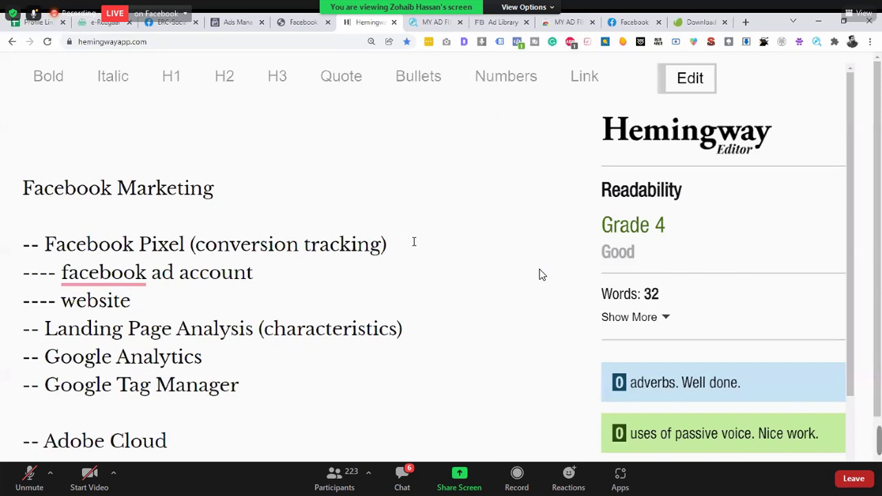
text( (wordpress, )
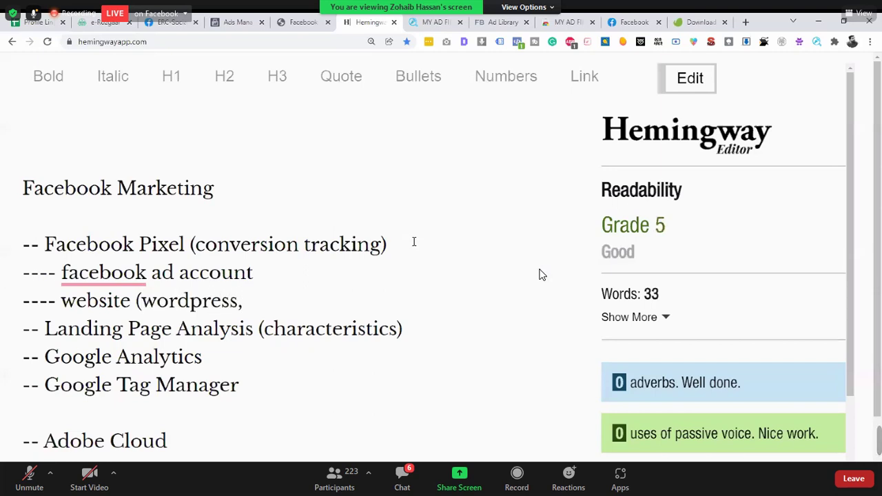
text(shopify, )
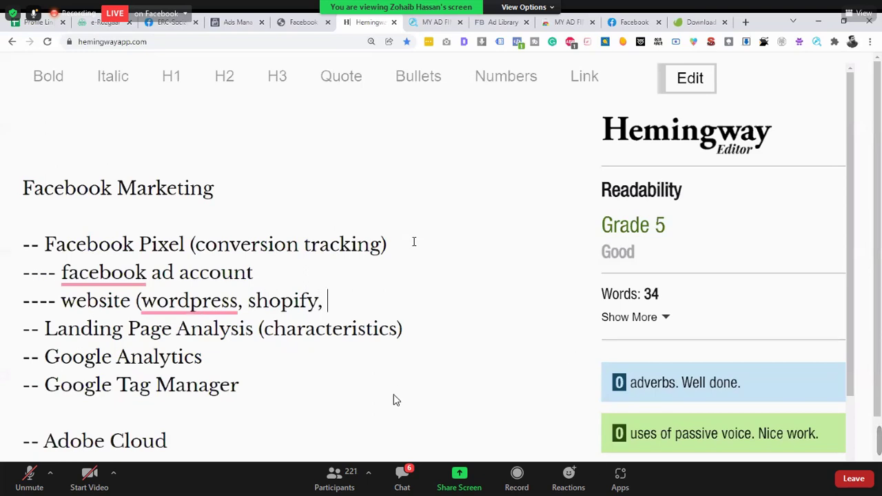
text(wix,)
click(403, 477)
click(734, 271)
text(custom)
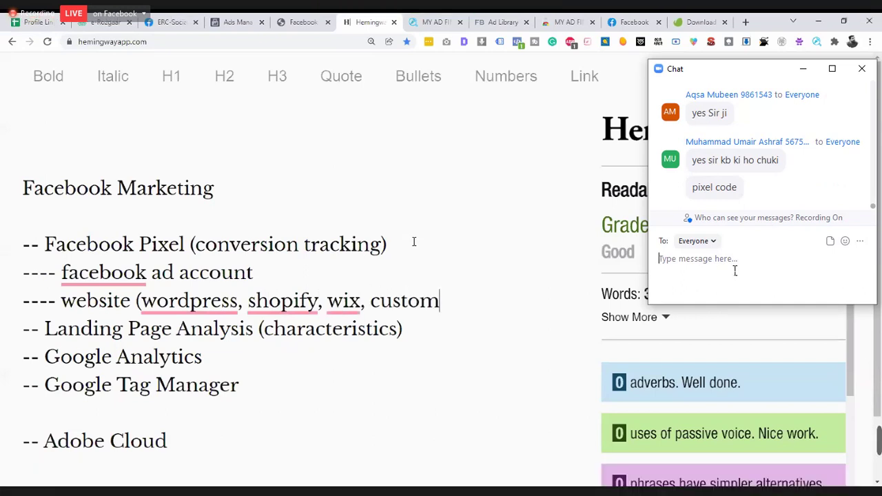
text())
Highlight the word "website" and review the wordpress and shopify platforms named beside it.
drag(62, 301, 131, 301)
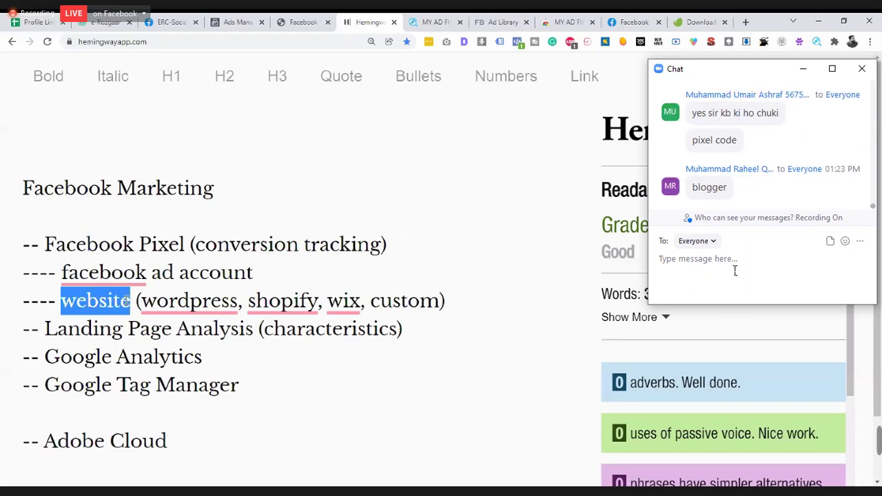
mouse_move(186, 297)
click(427, 281)
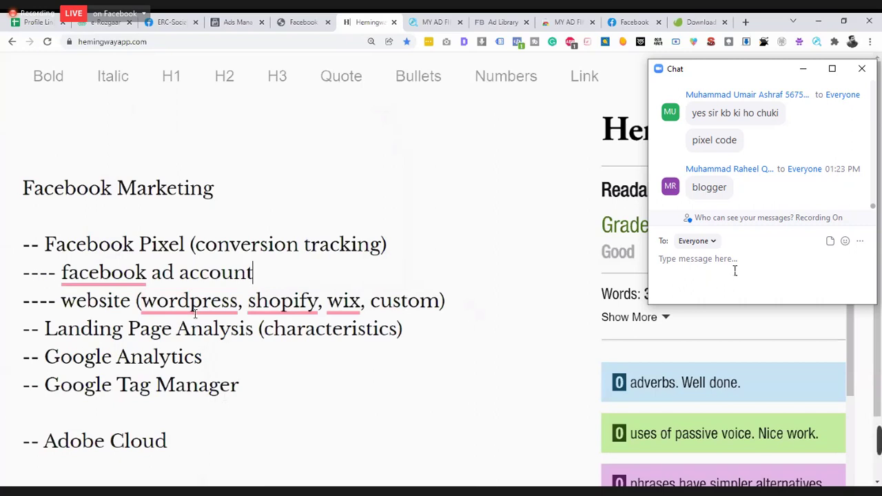
mouse_move(187, 303)
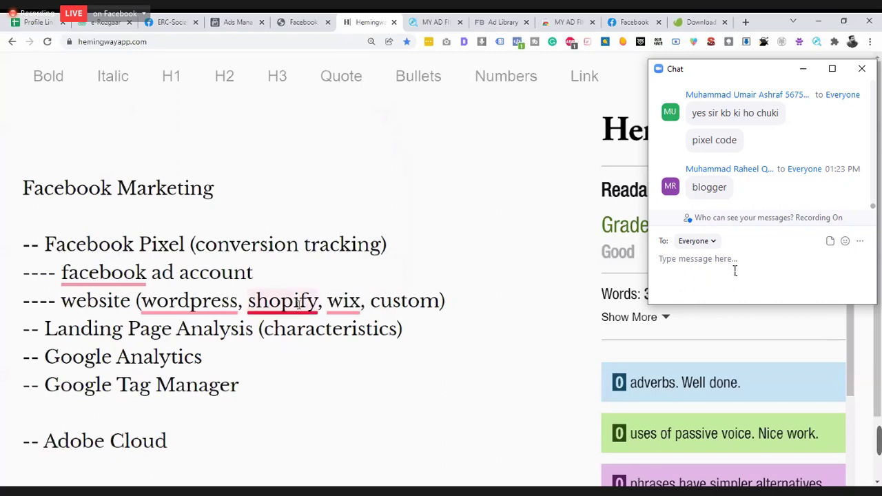
mouse_move(302, 303)
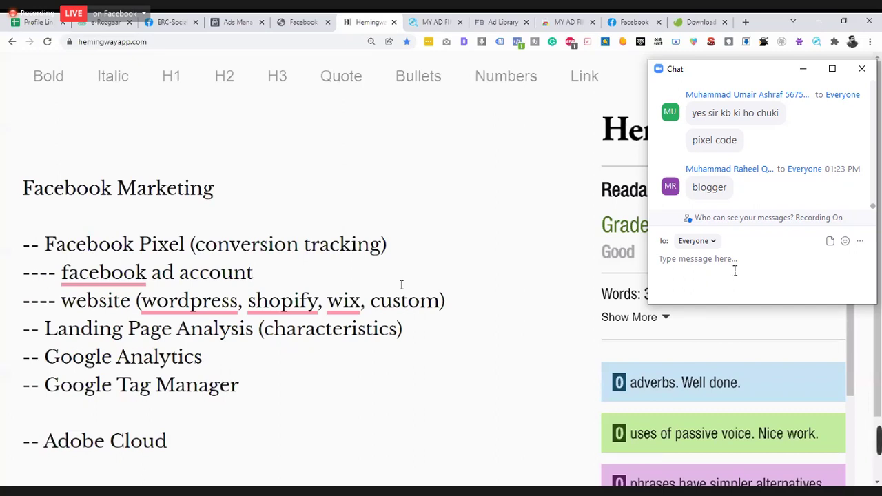
Add the sub-item "---- CTAs clearly defined" below the website line.
click(447, 300)
key(Return)
text(-)
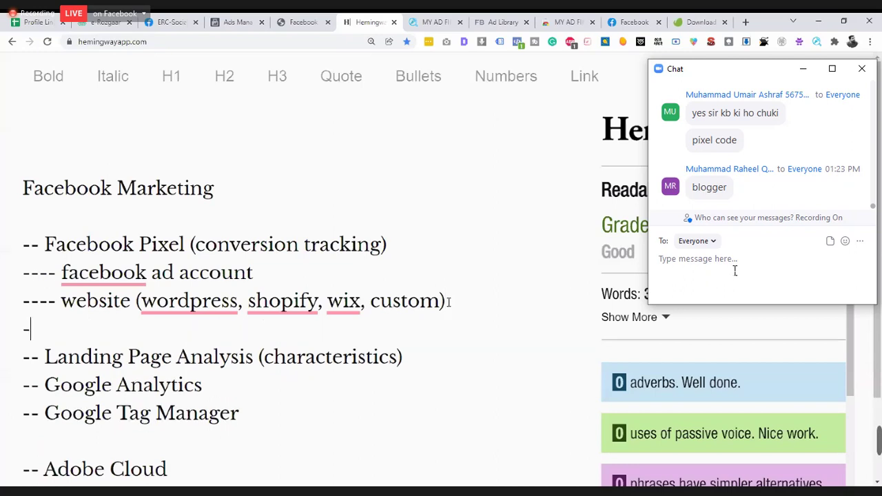
text(--- CTA)
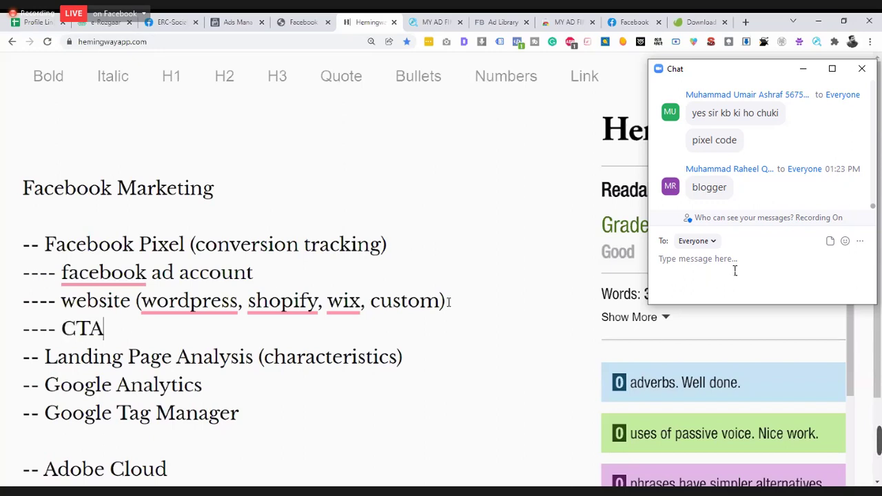
text(s clearl)
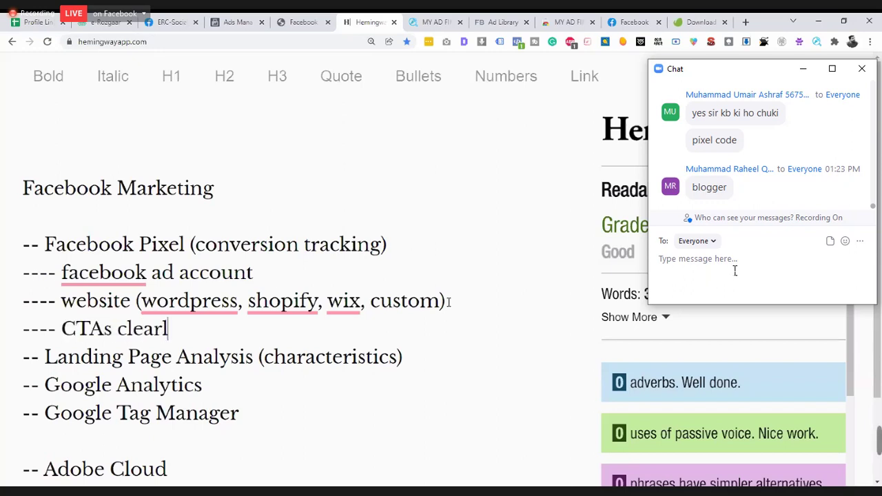
text(y defined)
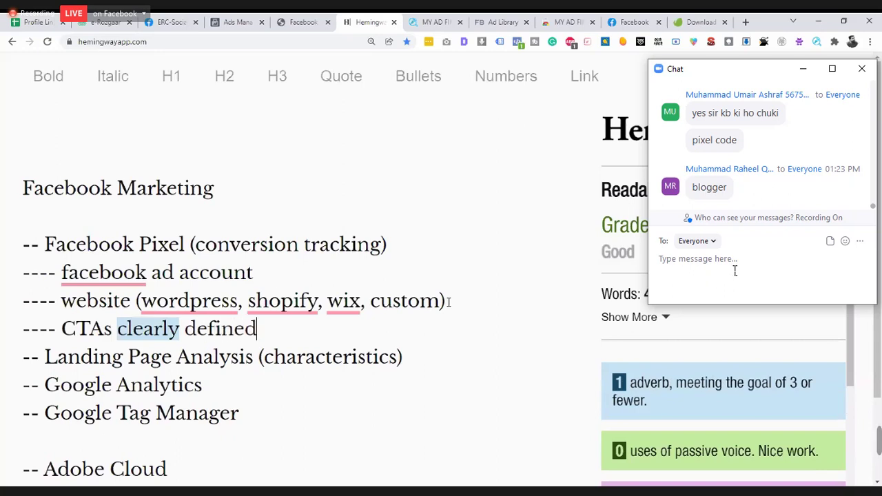
Highlight the Landing Page Analysis line, then place the cursor at the end of the facebook ad account line.
scroll(448, 302, down, 1)
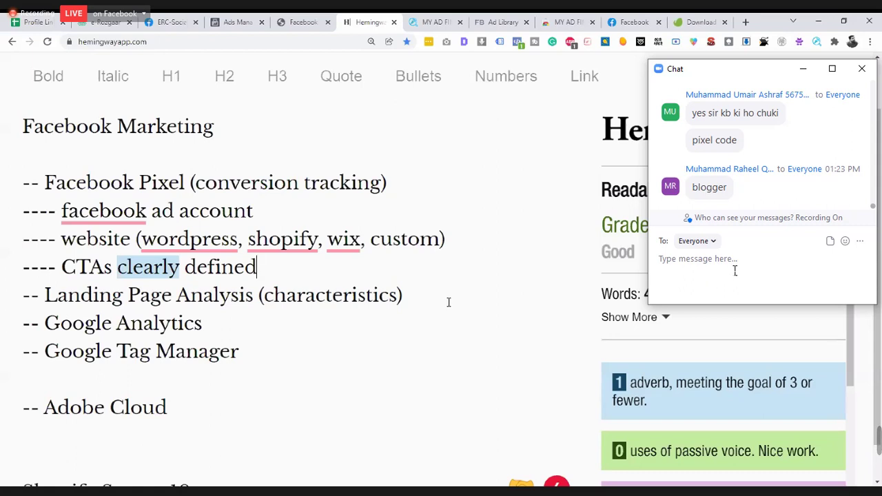
triple_click(233, 299)
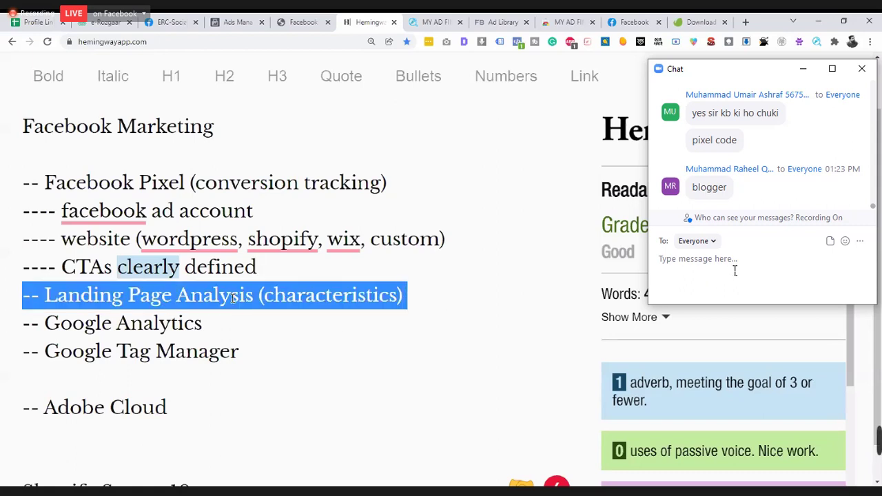
click(261, 209)
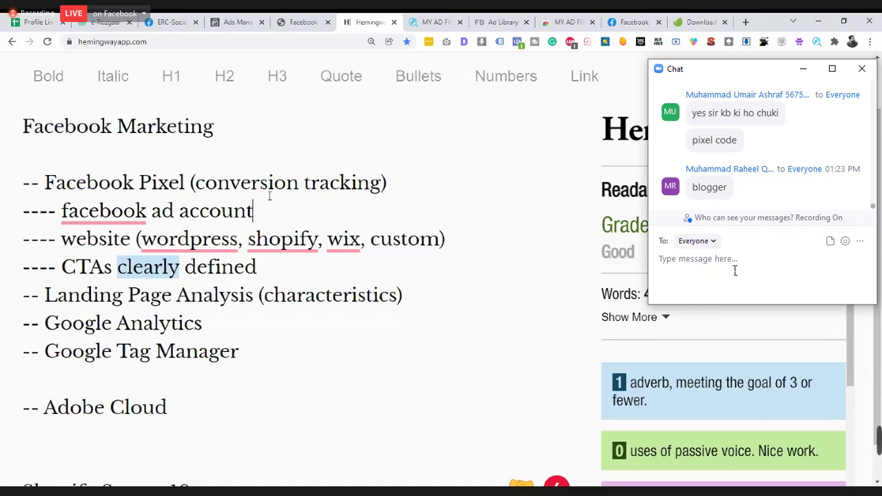
Switch to Ads Manager, display the campaigns list, then open Events Manager and close the meeting chat.
click(242, 20)
click(252, 101)
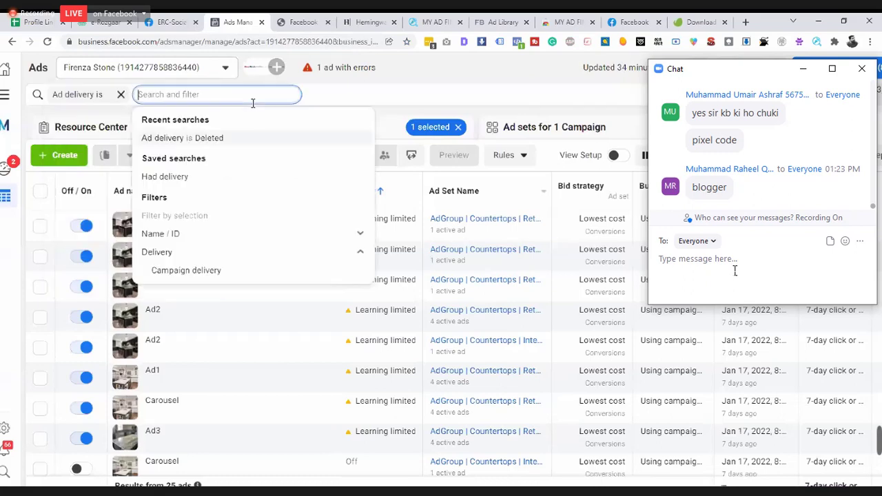
click(421, 81)
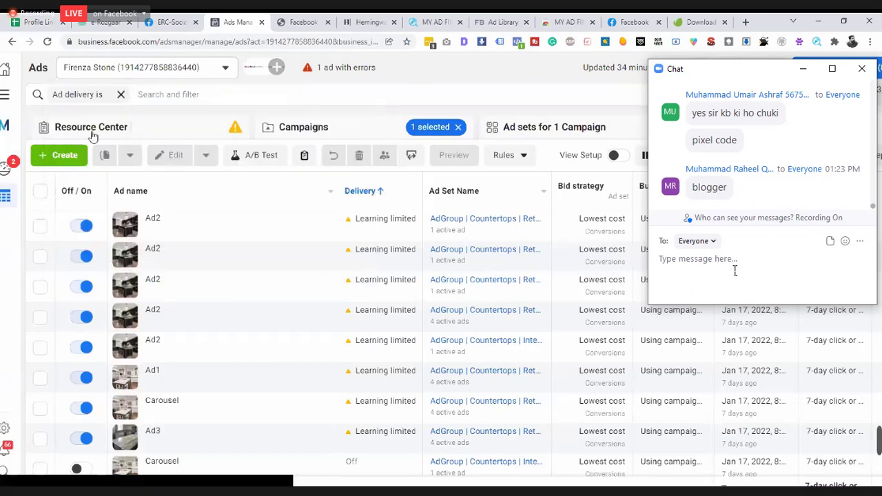
click(292, 138)
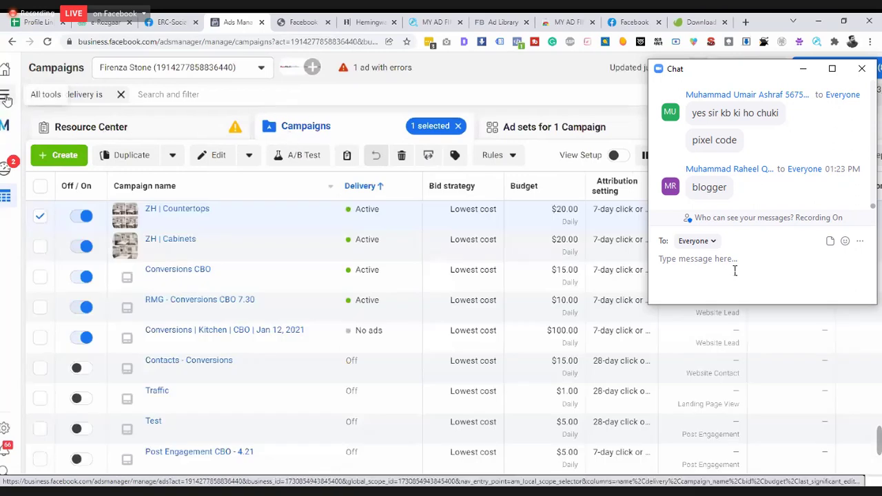
click(5, 98)
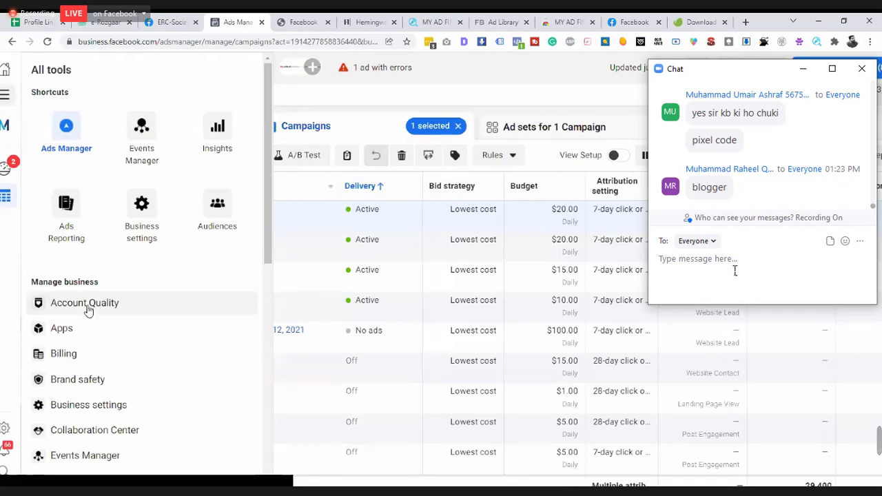
scroll(171, 390, down, 1)
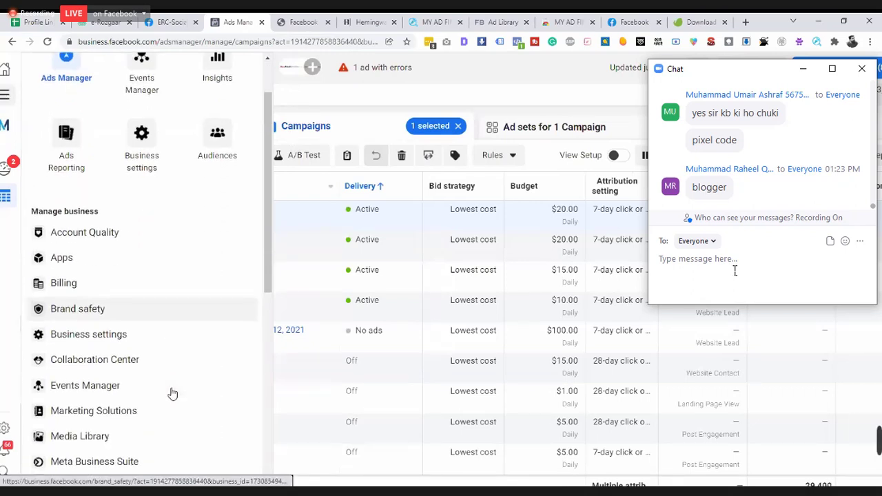
click(93, 389)
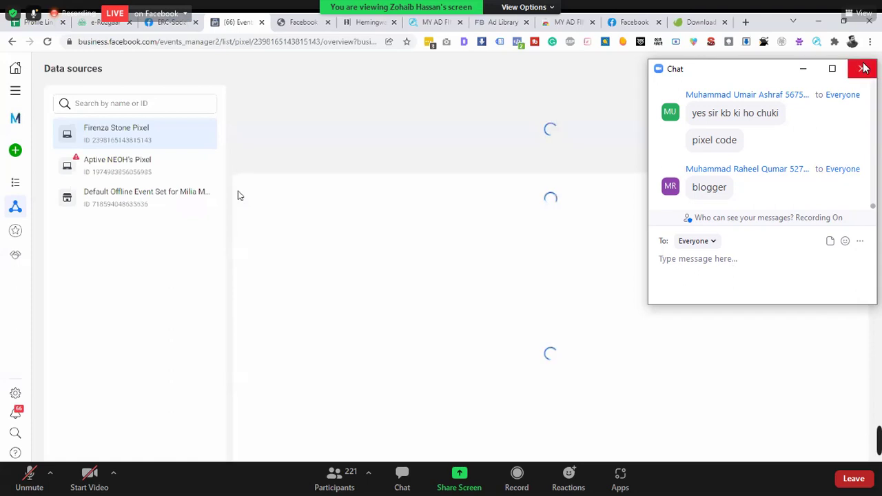
click(861, 69)
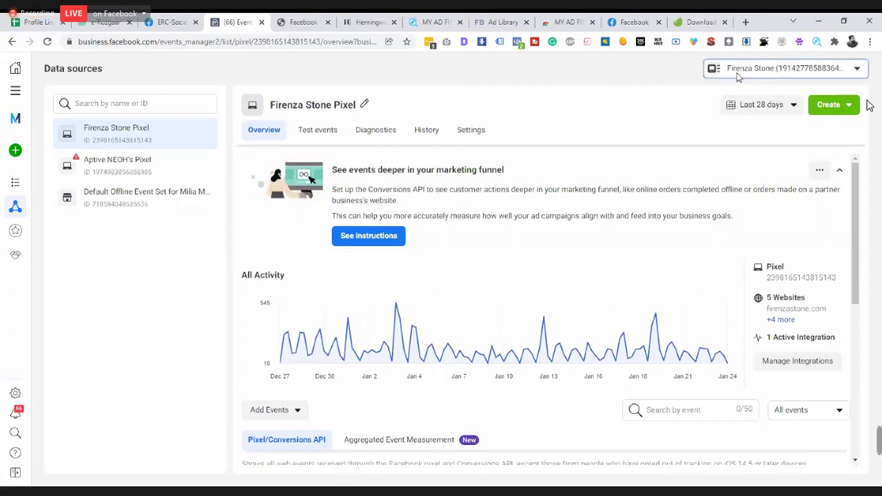
Switch Events Manager to the Education ad account under AstoriaCompany.com, expanding the account list to find it.
click(739, 76)
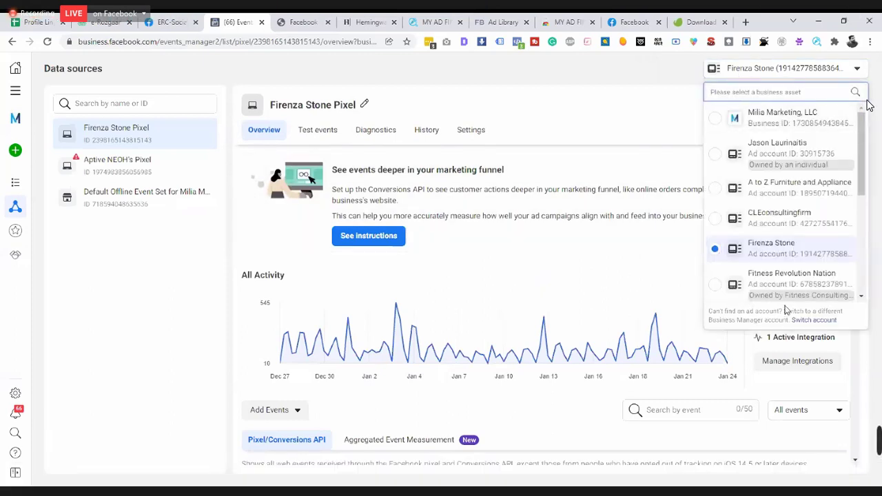
scroll(766, 190, down, 2)
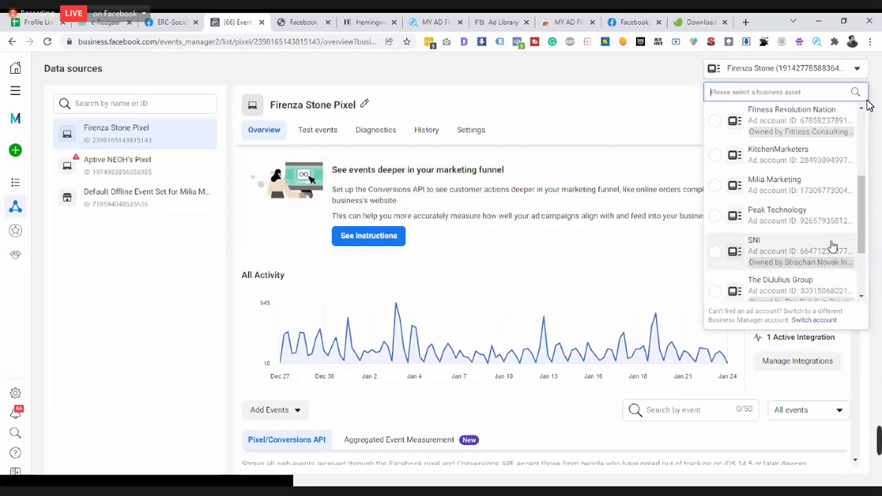
scroll(833, 246, down, 2)
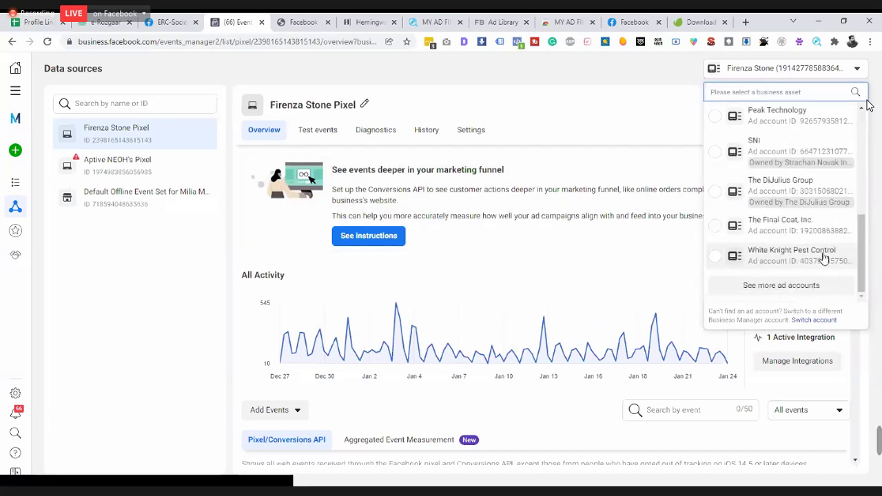
click(807, 282)
scroll(801, 255, down, 3)
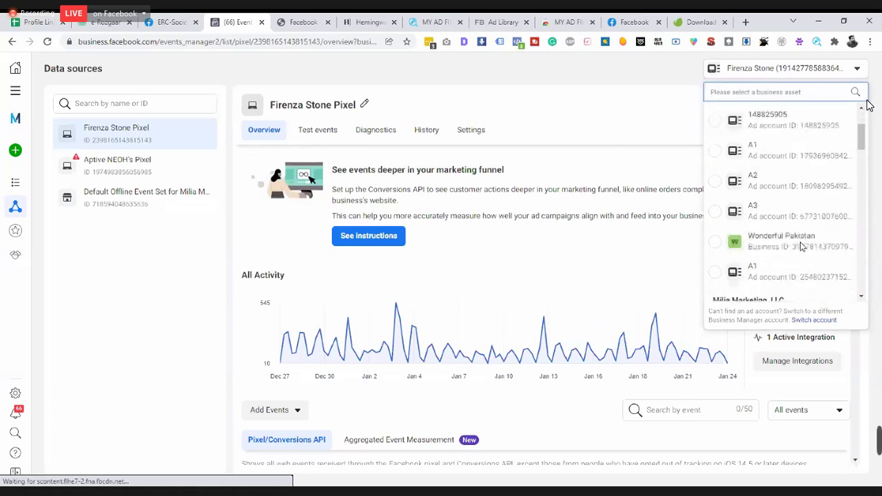
scroll(801, 247, down, 4)
scroll(801, 246, down, 6)
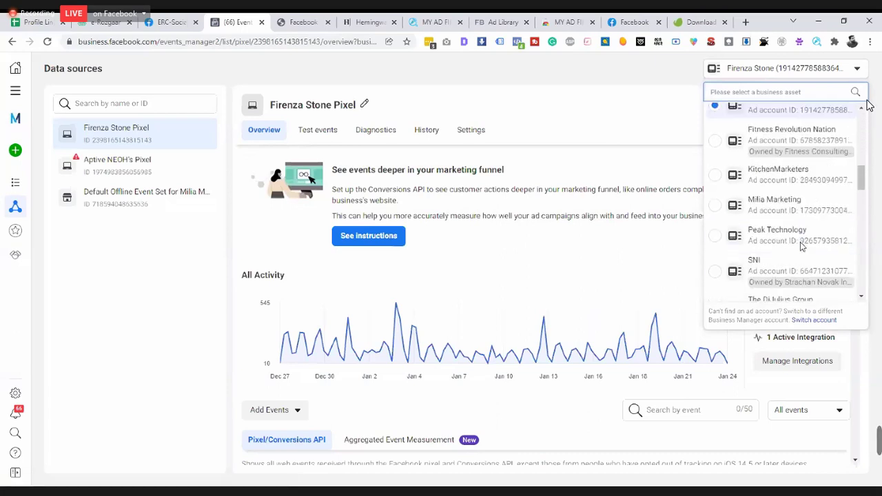
scroll(801, 247, down, 4)
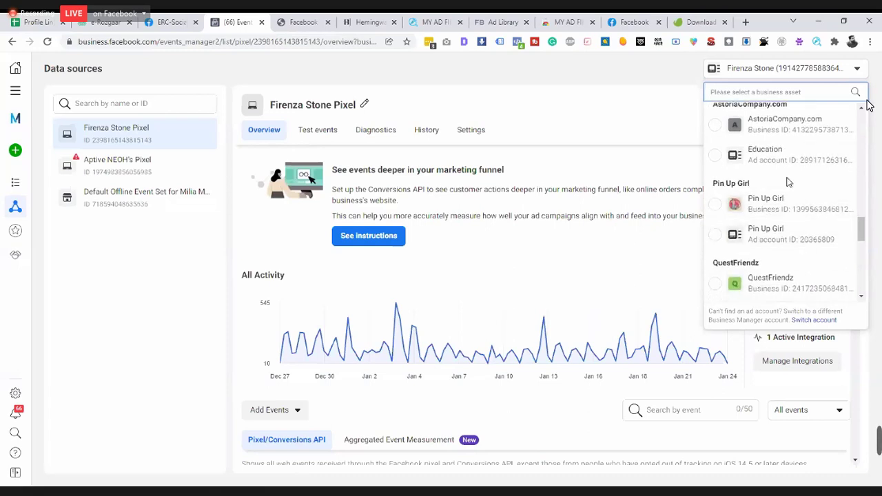
click(786, 165)
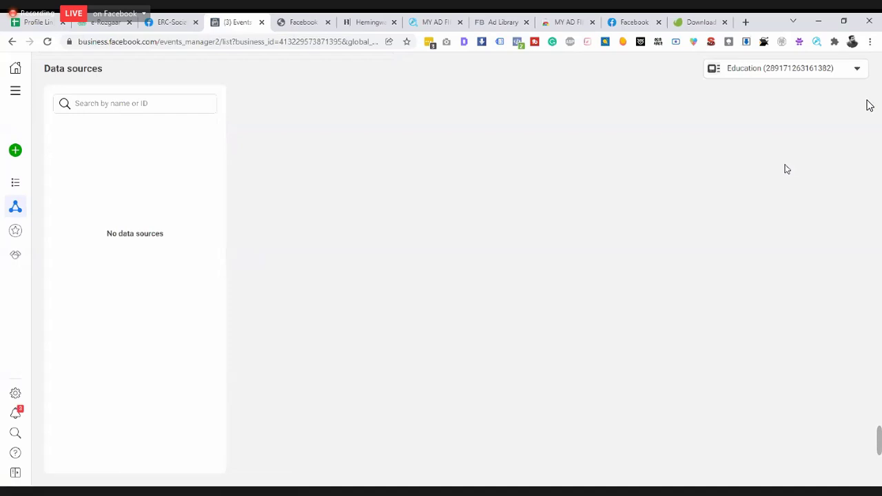
Start connecting a new data source for the Education ad account.
click(16, 93)
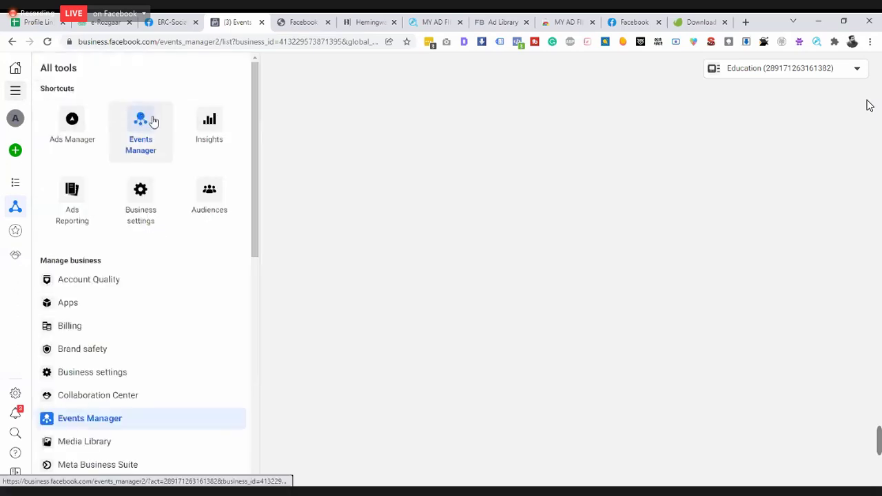
click(298, 159)
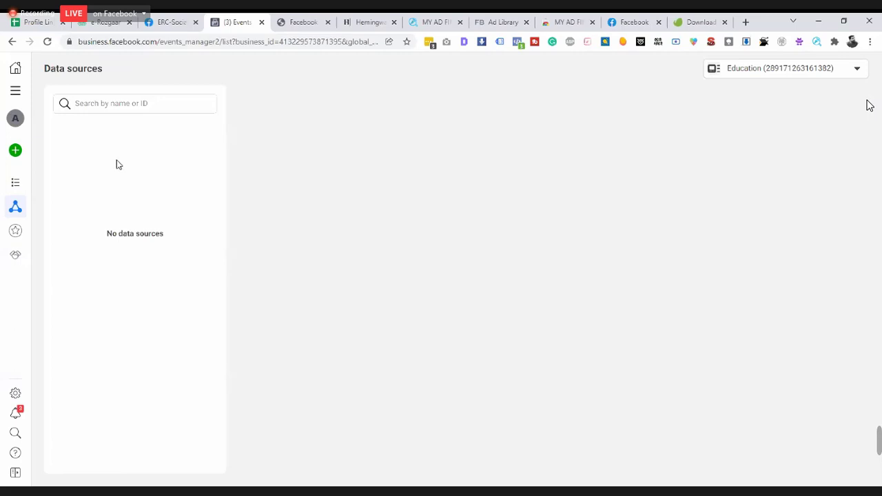
mouse_move(26, 159)
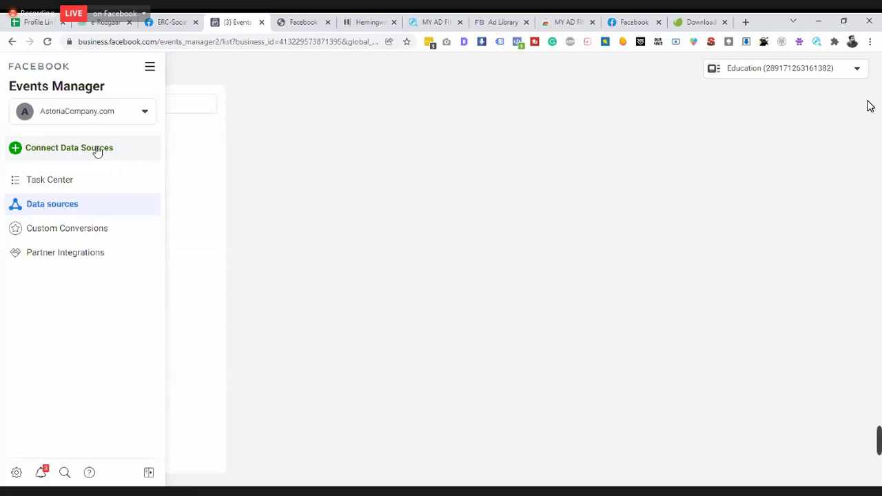
click(80, 147)
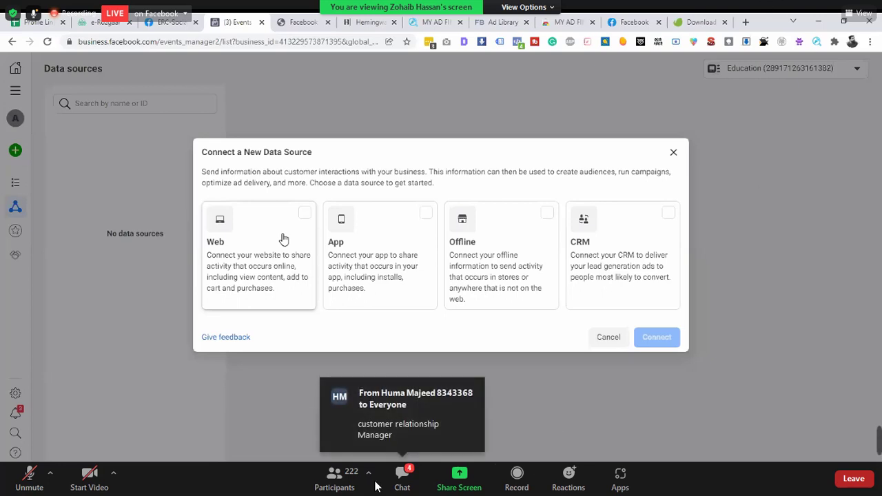
Open the meeting chat beside the data source dialog and connect Web as the new data source.
click(407, 474)
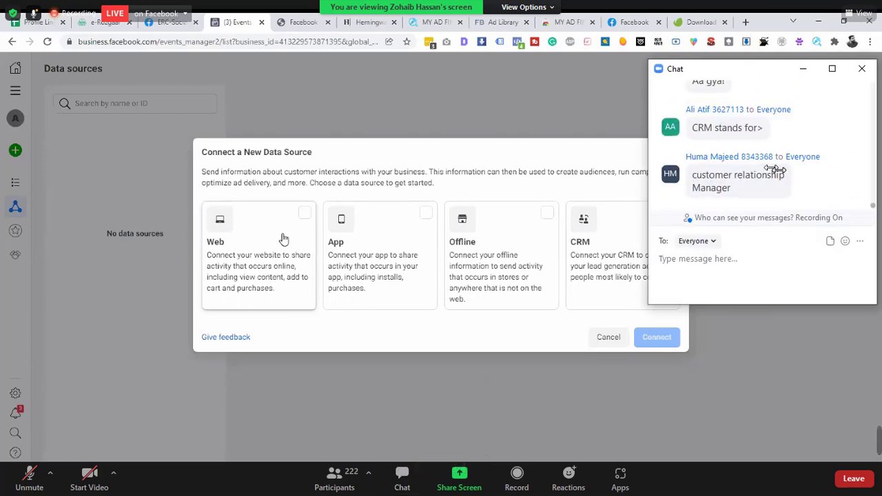
drag(744, 73, 763, 69)
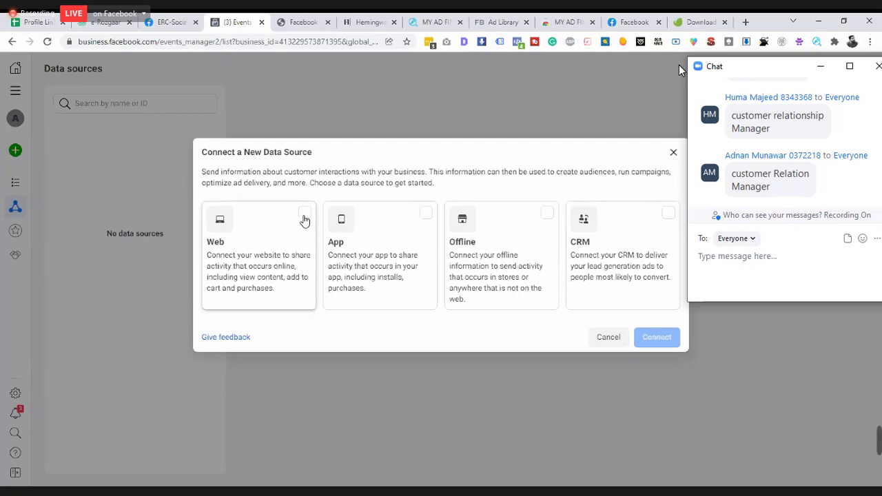
click(305, 220)
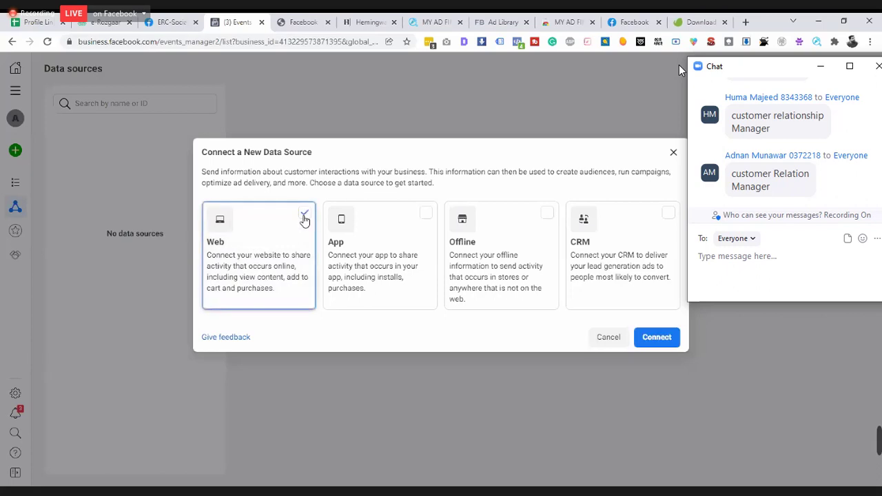
click(673, 336)
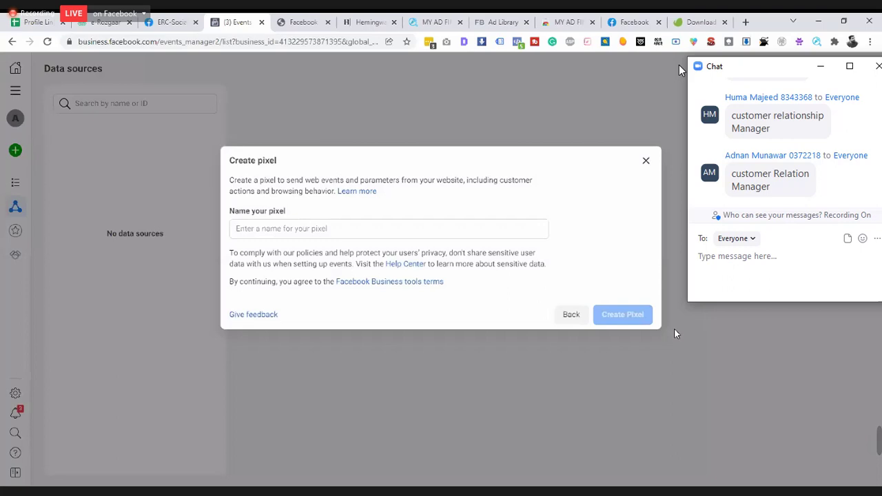
Name the pixel "ZH | RateChecker.com Pixel" and create it.
click(480, 232)
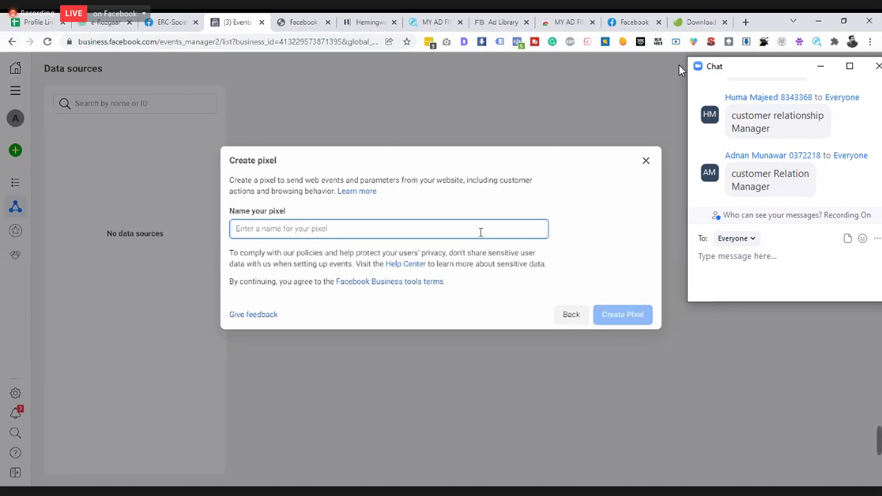
text(RateC)
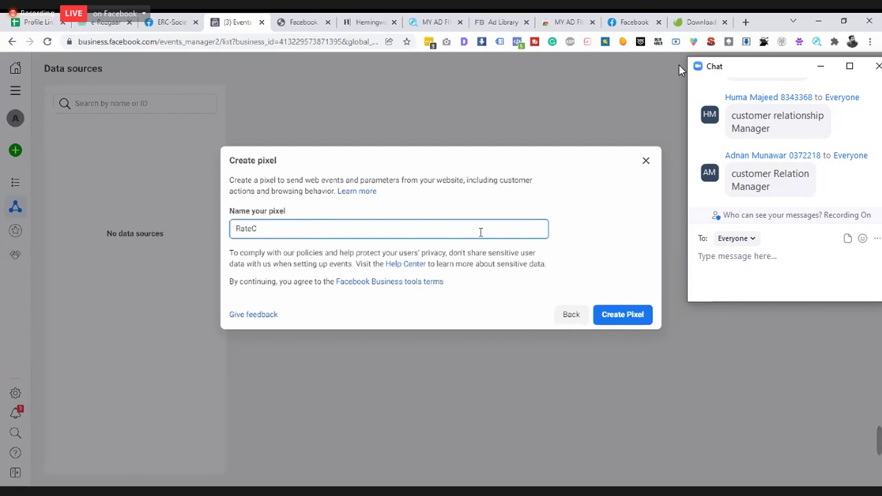
text(hecker.comPixel)
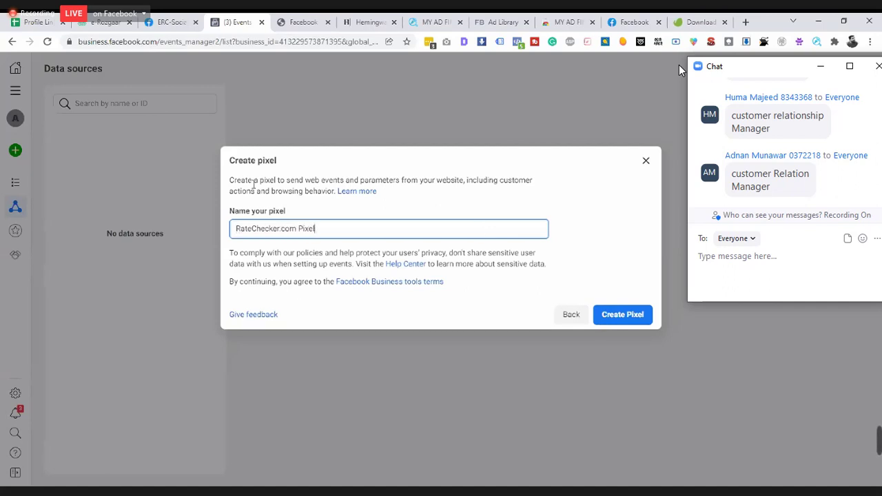
click(236, 228)
text(MH)
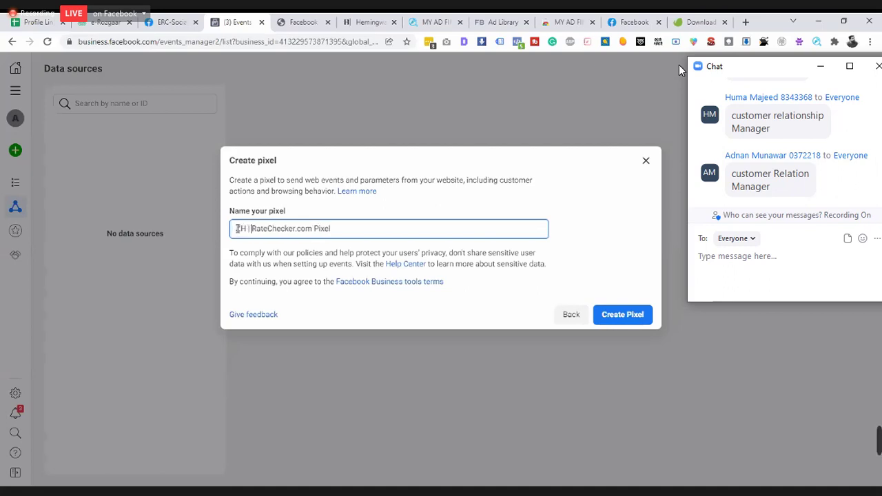
text( |)
click(679, 69)
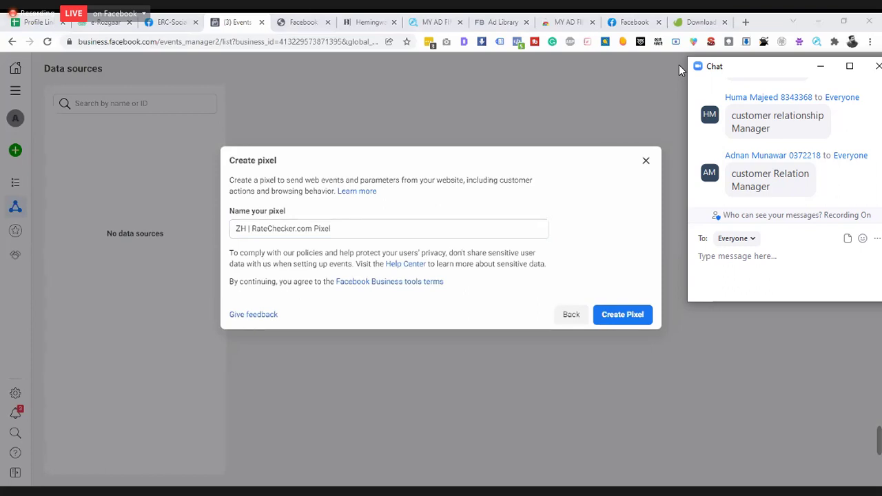
click(249, 228)
click(617, 315)
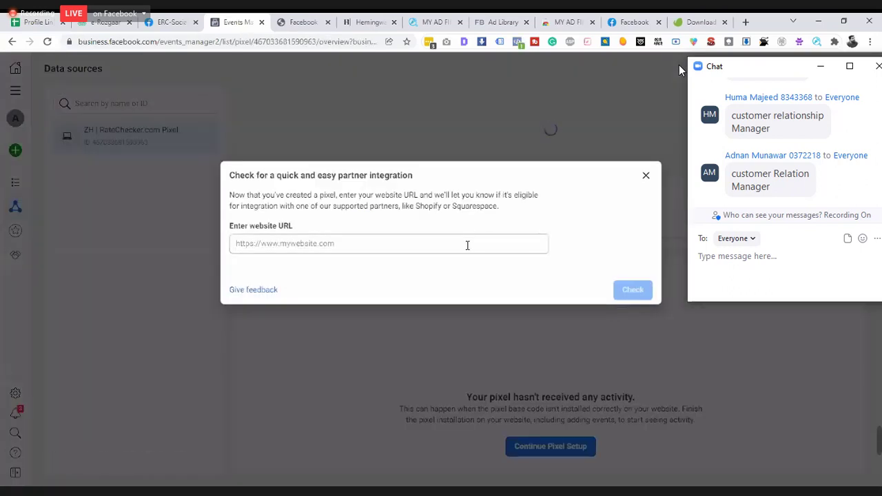
Leave the partner integration website URL empty and open ratechecker.com in a new browser tab.
click(466, 245)
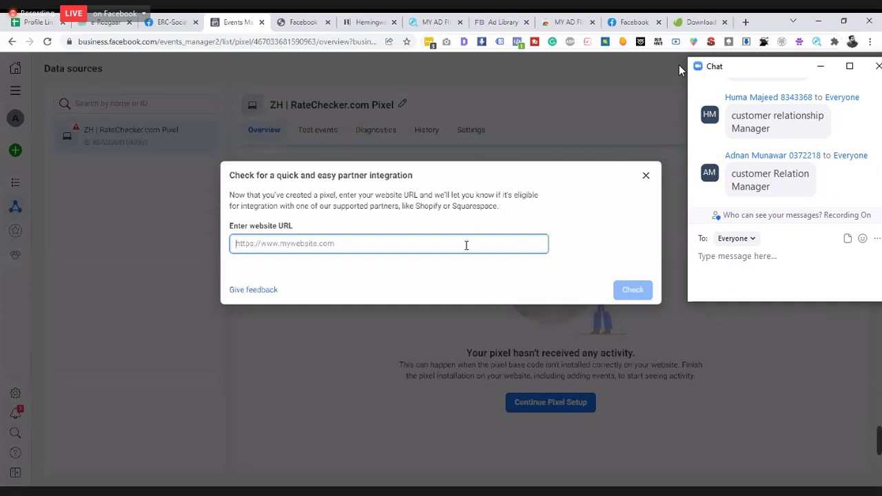
click(303, 21)
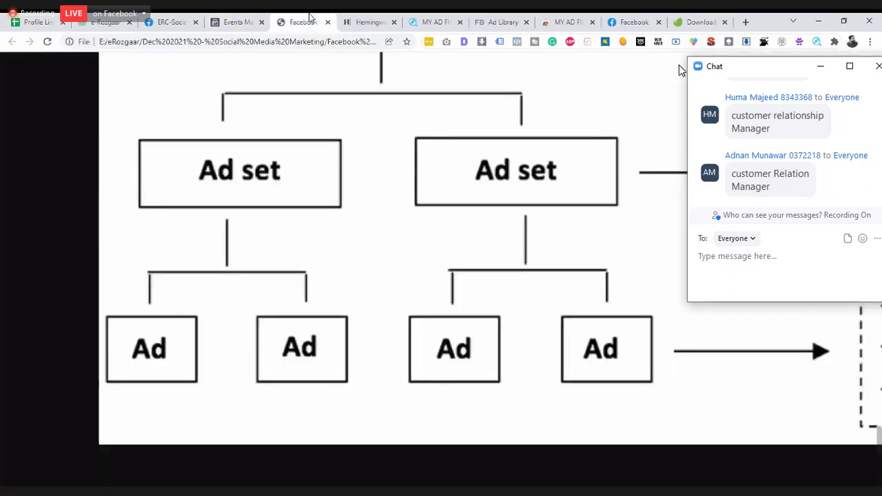
click(342, 20)
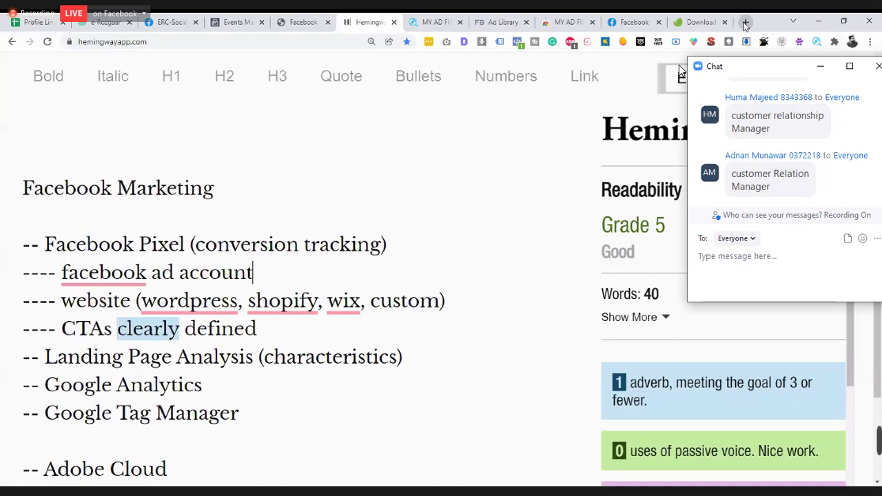
click(744, 23)
text(ratech)
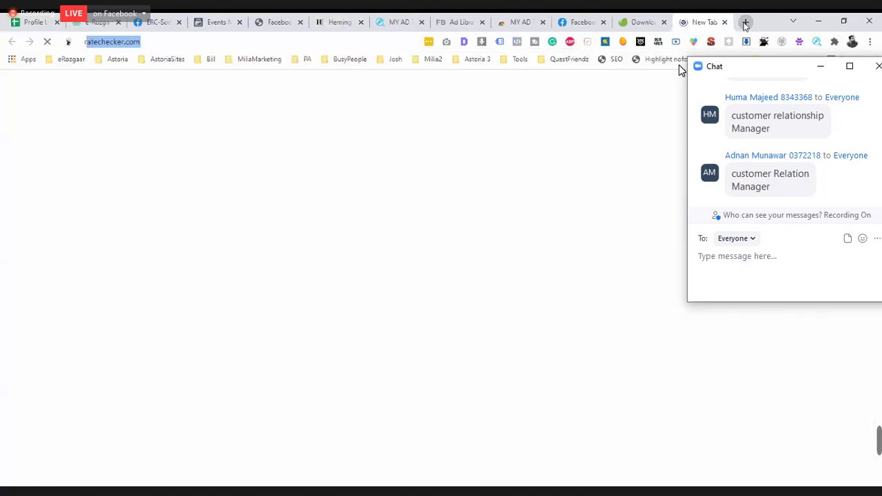
text(ecker)
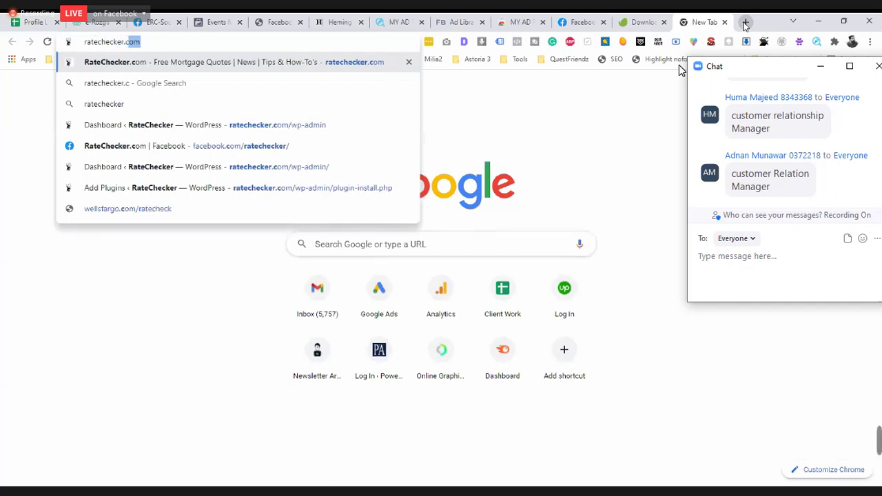
key(Return)
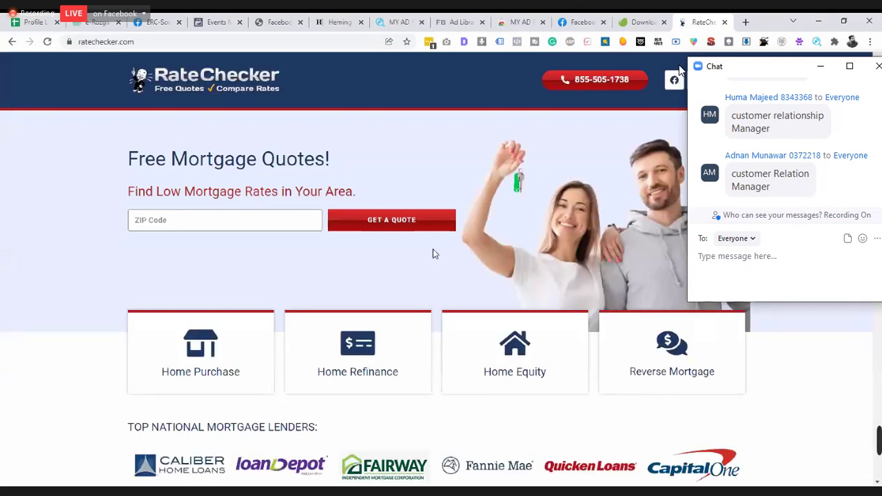
Go to the WordPress admin login page of ratechecker.com.
click(227, 43)
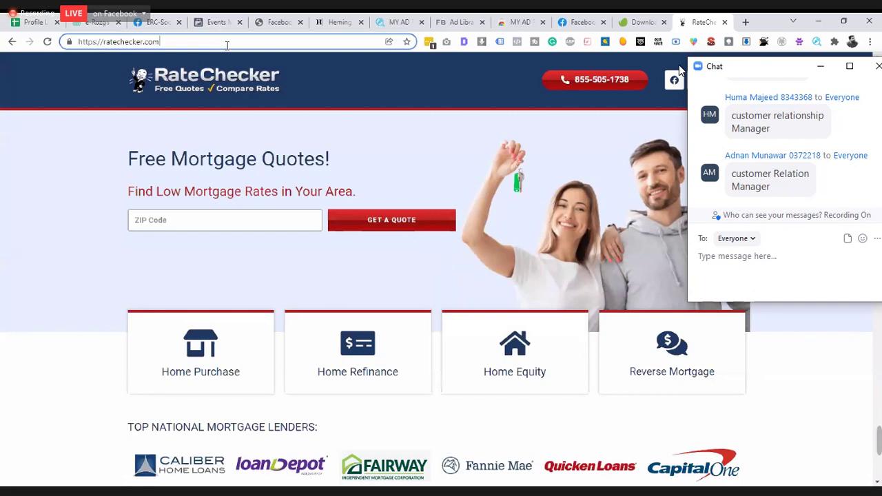
text(/wp-)
key(Return)
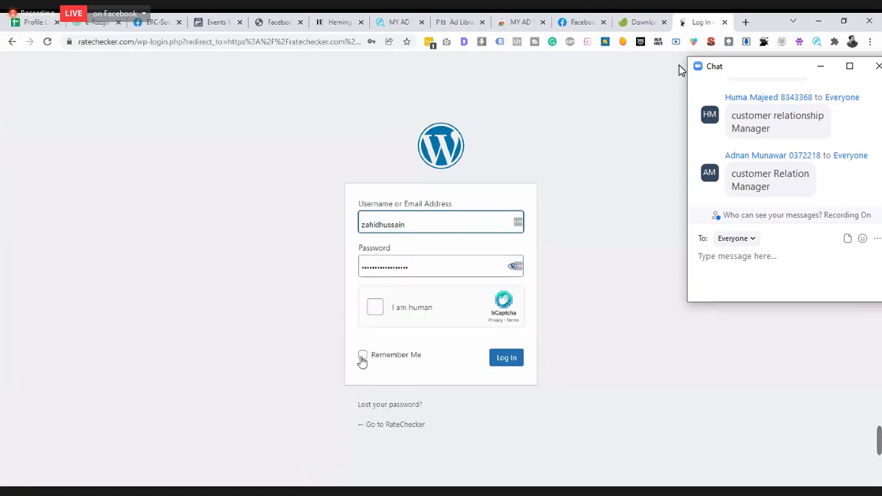
Start the human verification on the login form and submit a truck selection for the first image set.
click(374, 307)
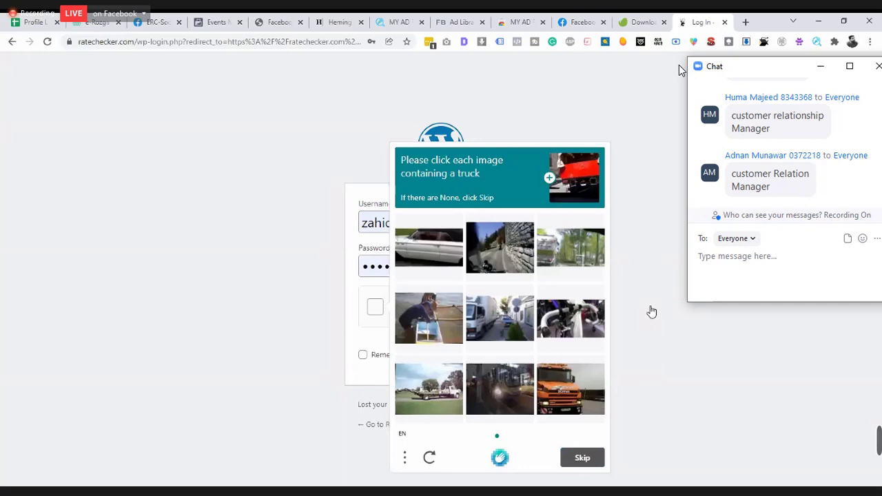
click(501, 332)
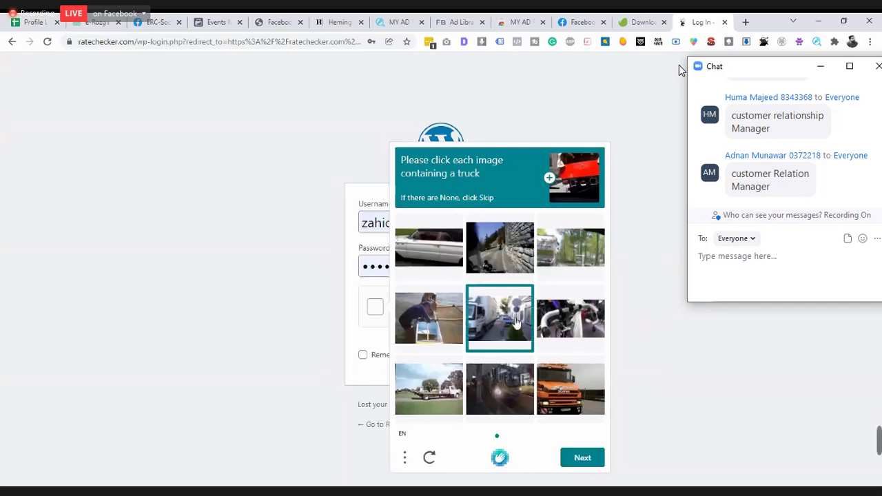
click(416, 256)
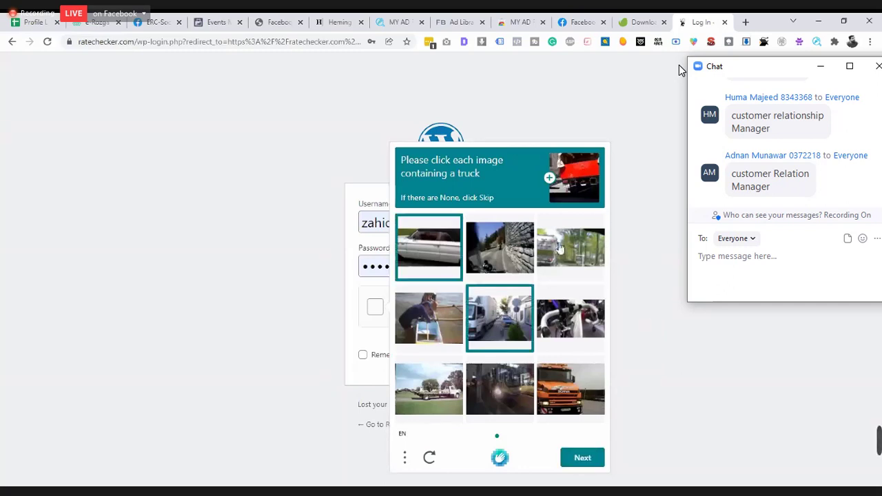
click(559, 248)
click(571, 389)
click(491, 399)
click(429, 389)
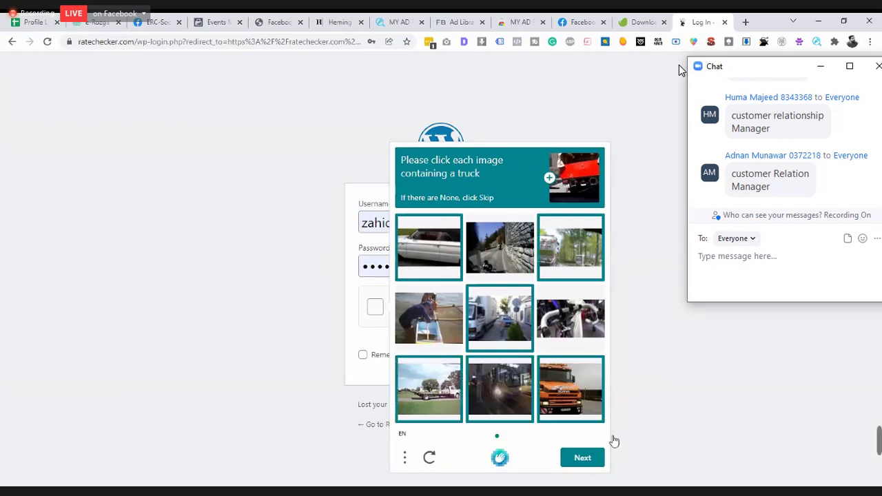
click(586, 460)
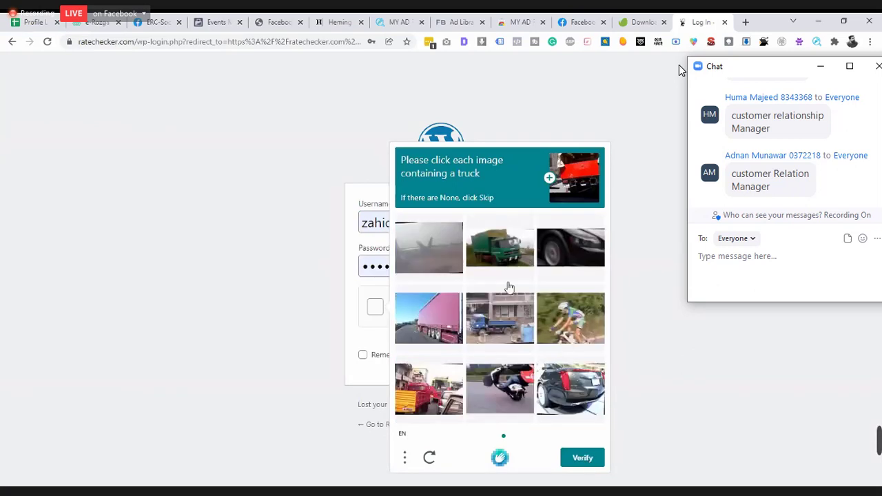
Select truck images in the second set, verify them, and log in to the RateChecker WordPress dashboard.
click(445, 375)
click(497, 249)
click(449, 307)
click(582, 459)
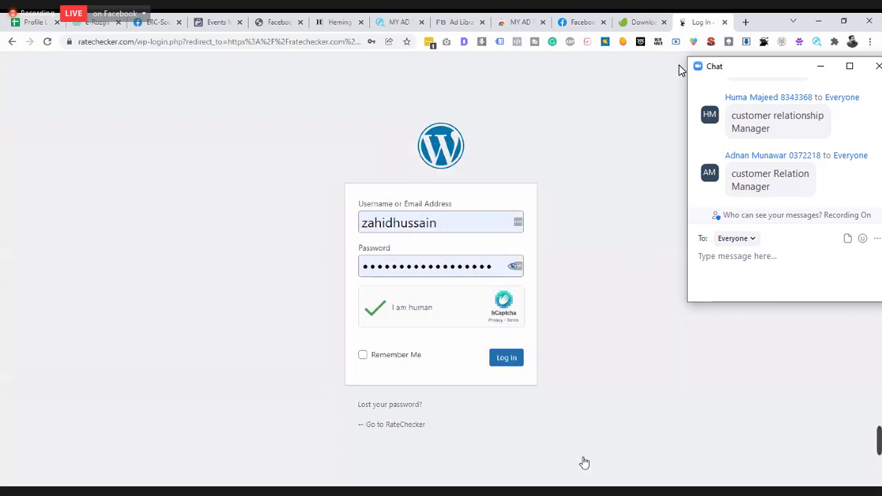
click(506, 359)
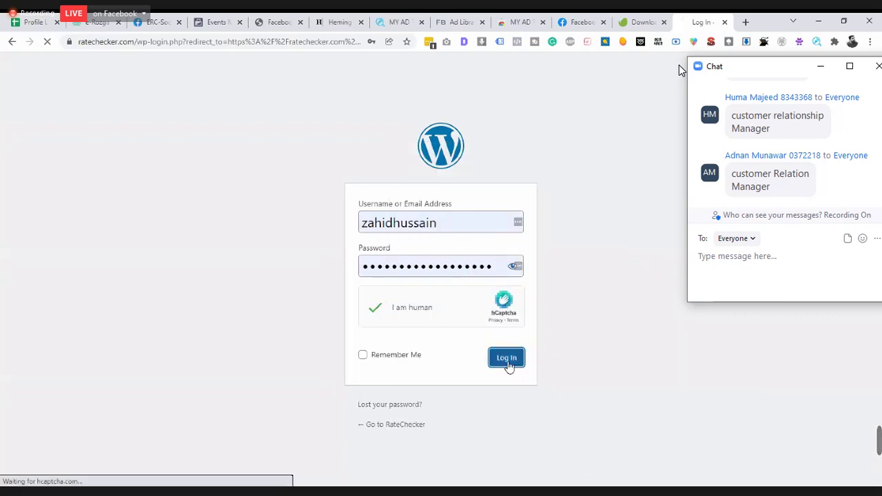
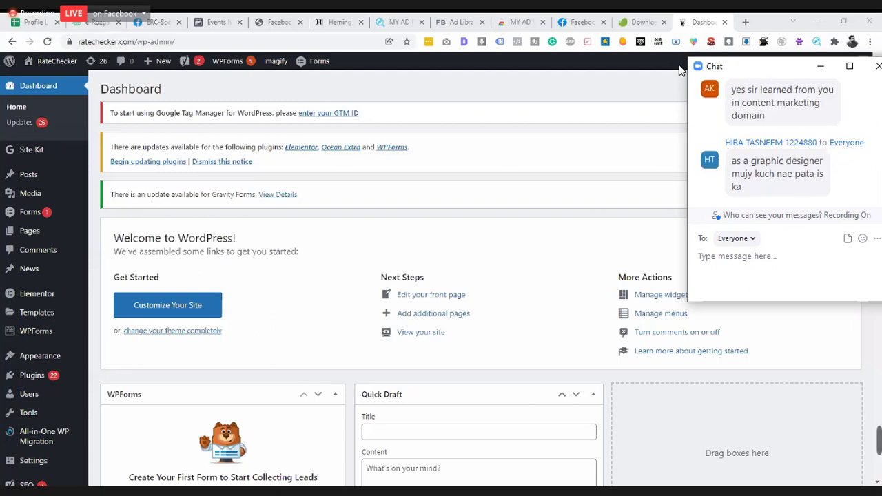
Open the instructor's YouTube channel in a new browser tab.
click(744, 22)
text(https://www.youtube.com/channel/UCfgPE4uEJ14Wgz3EGuEQr5Q)
key(Return)
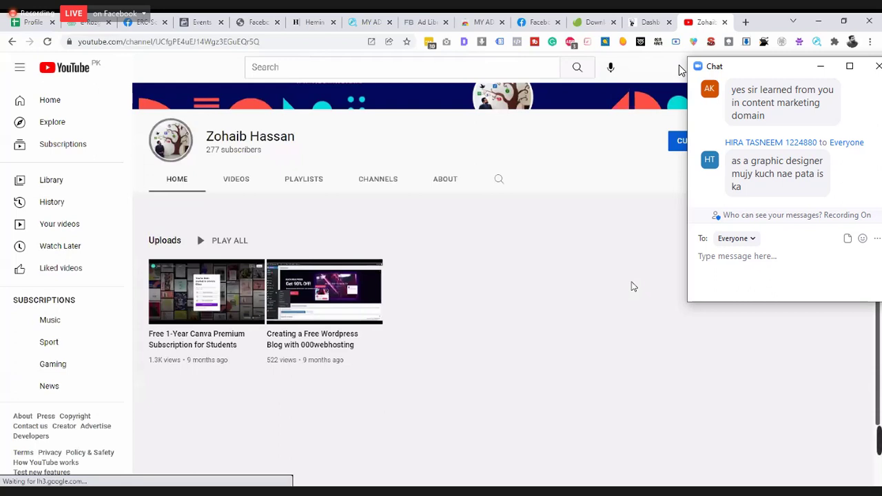
Examine the channel's home page, including its statistics, channel keywords and uploaded videos.
key(ctrl+plus)
key(ctrl+plus)
key(ctrl+plus)
key(ctrl+plus)
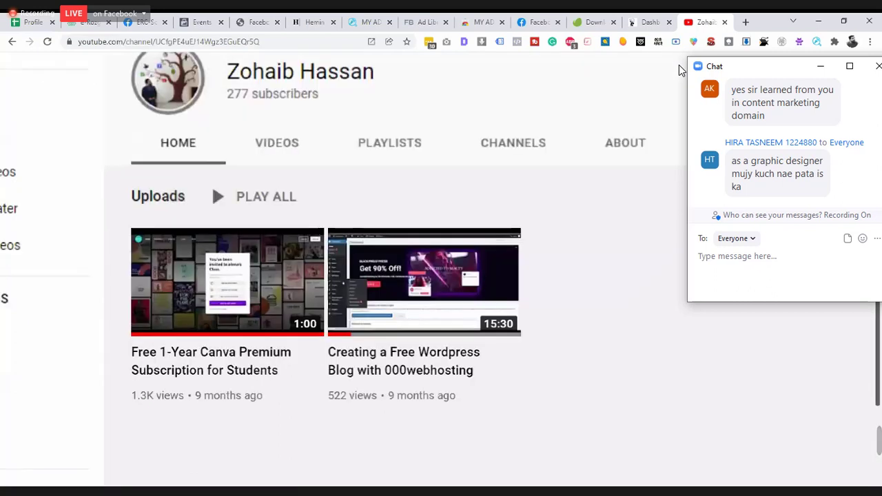
key(ctrl+0)
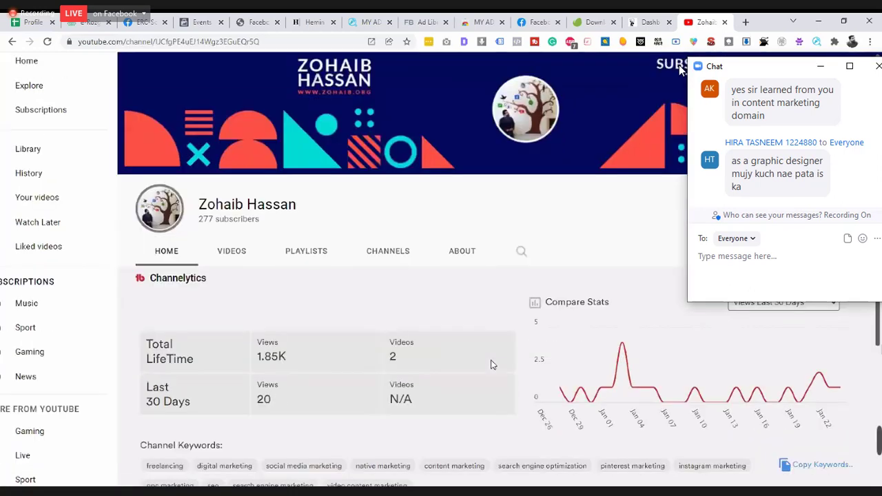
scroll(491, 364, down, 2)
scroll(491, 364, down, 2)
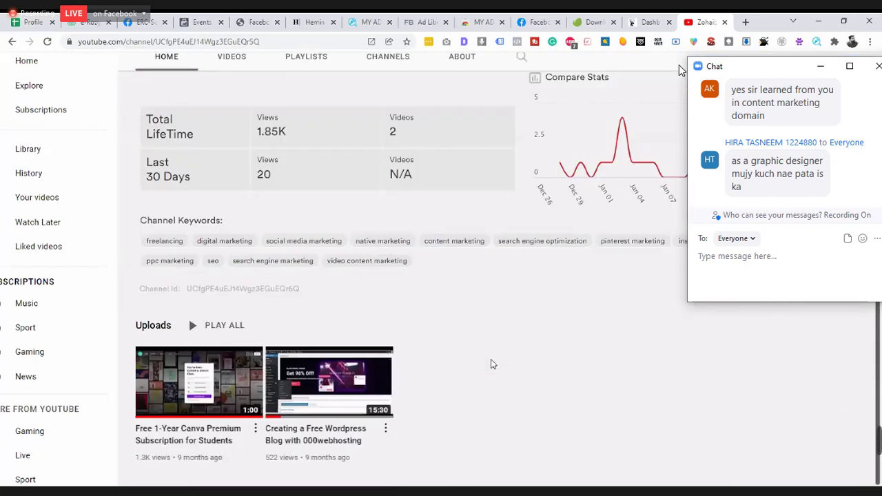
scroll(491, 364, up, 2)
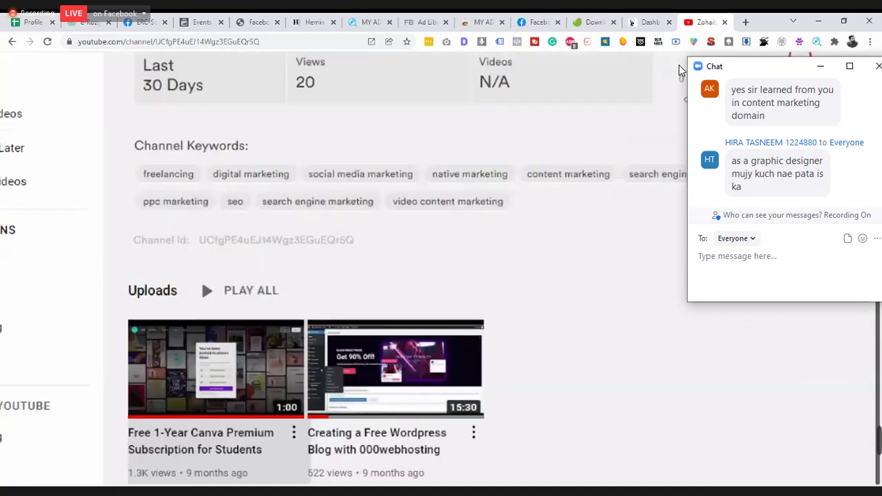
scroll(679, 69, up, 2)
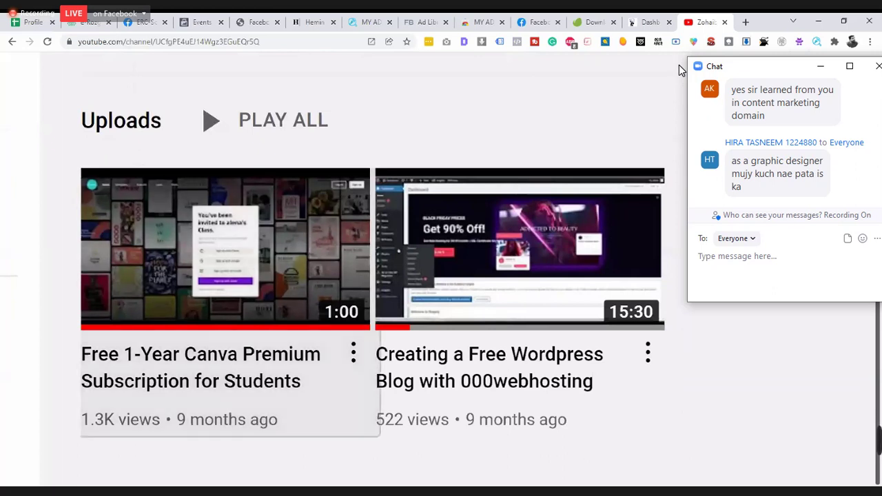
key(ctrl+0)
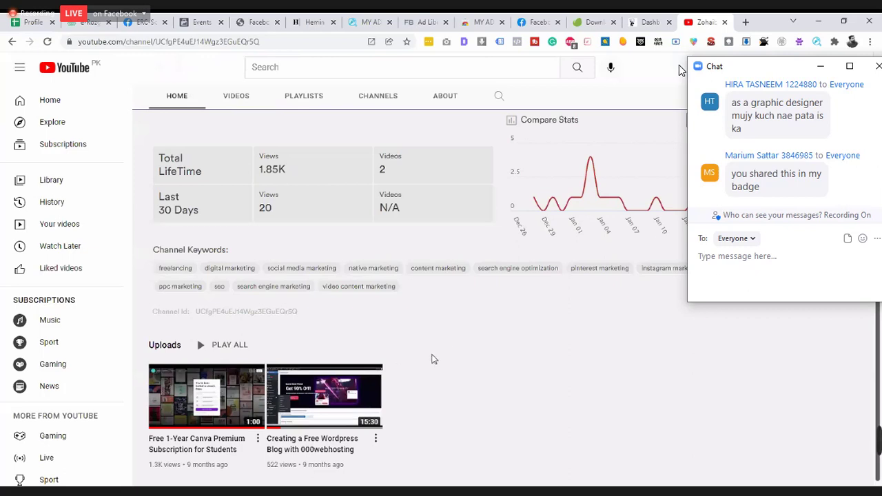
scroll(433, 358, down, 1)
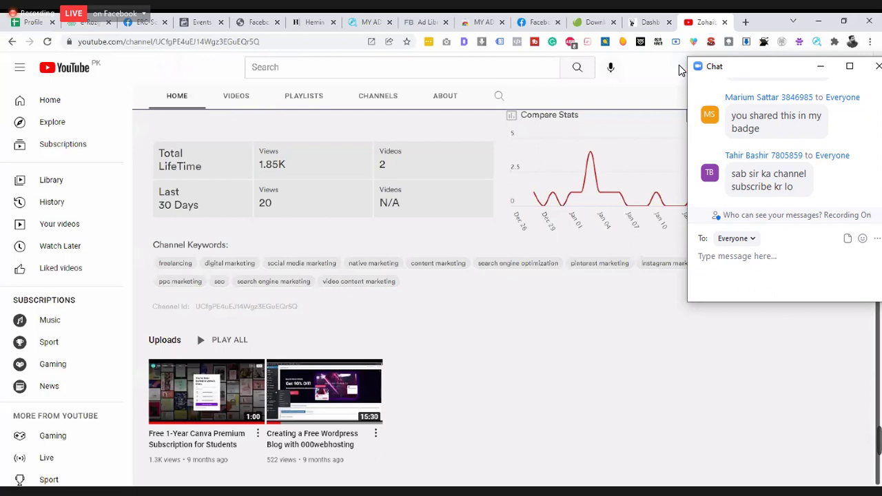
Open the upload "Creating a Free Wordpress Blog with 000webhosting" and skip ahead to about the four-minute mark.
scroll(431, 358, down, 1)
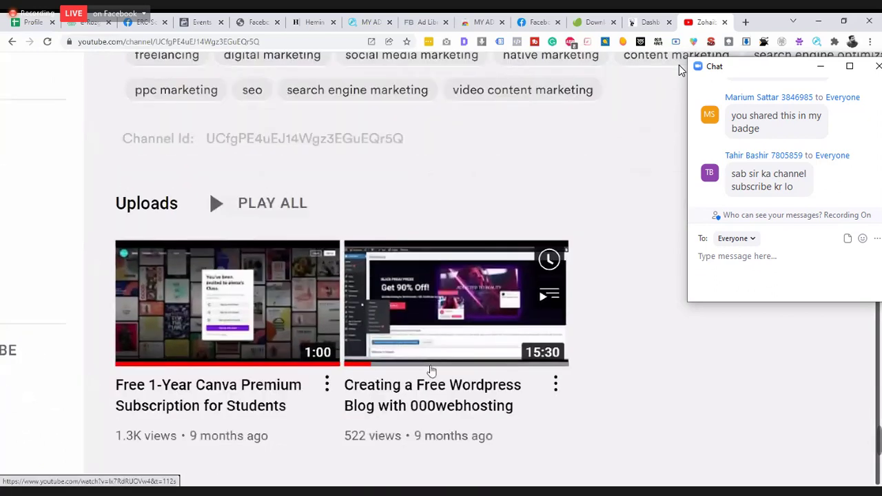
click(431, 416)
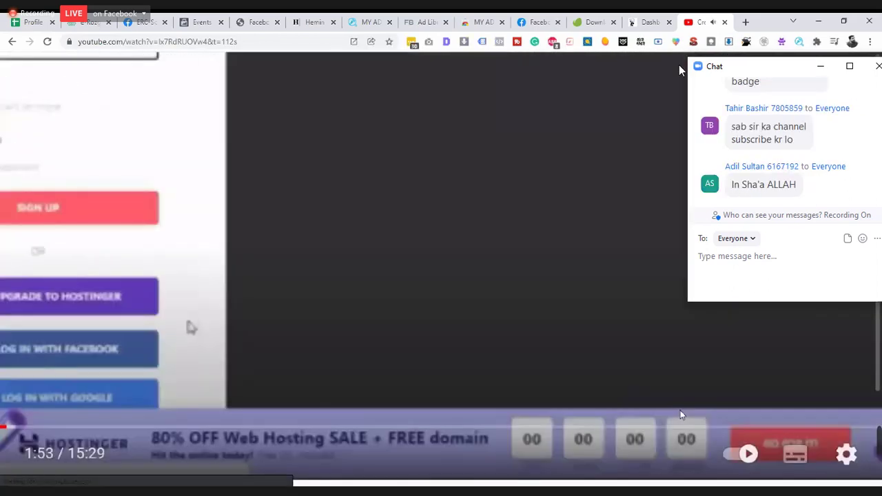
click(170, 427)
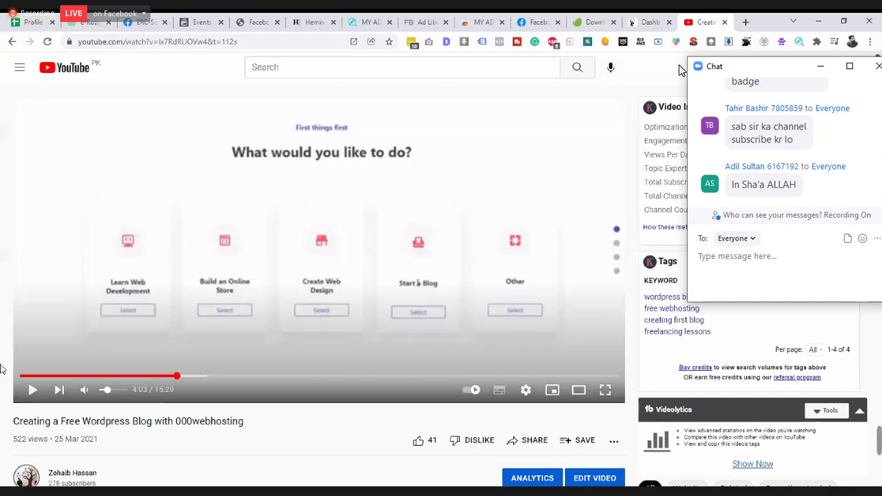
scroll(1, 368, down, 1)
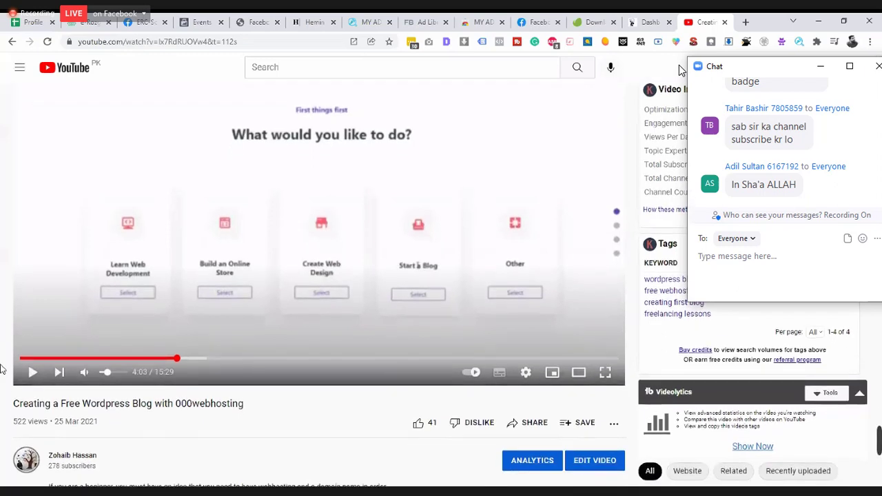
scroll(1, 368, up, 1)
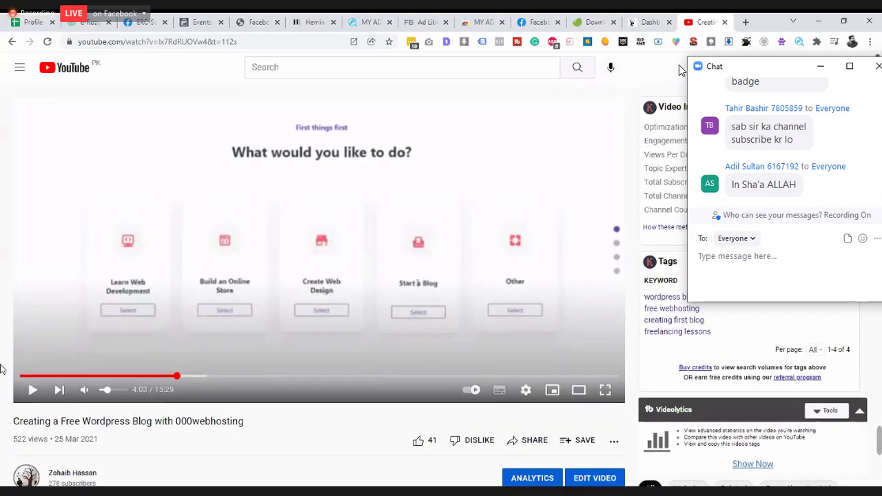
Return to the YouTube channel page and review the uploads, including the Canva Premium video.
click(12, 43)
scroll(289, 379, down, 4)
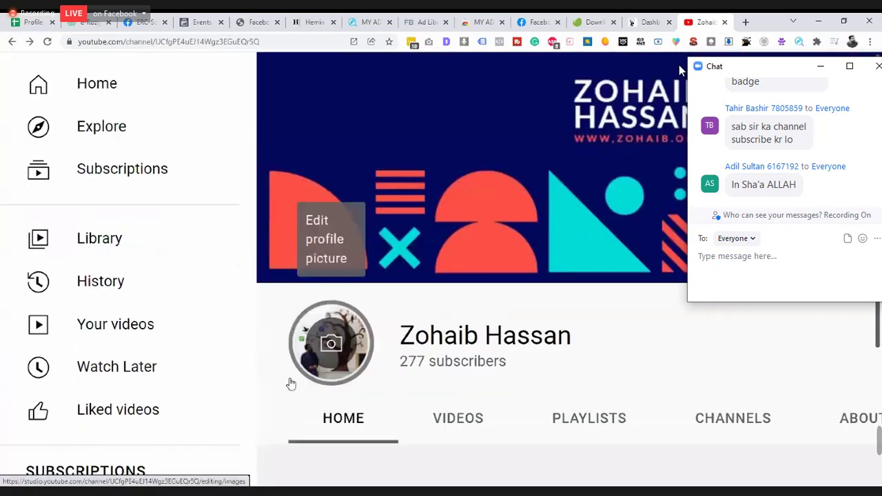
scroll(291, 384, down, 3)
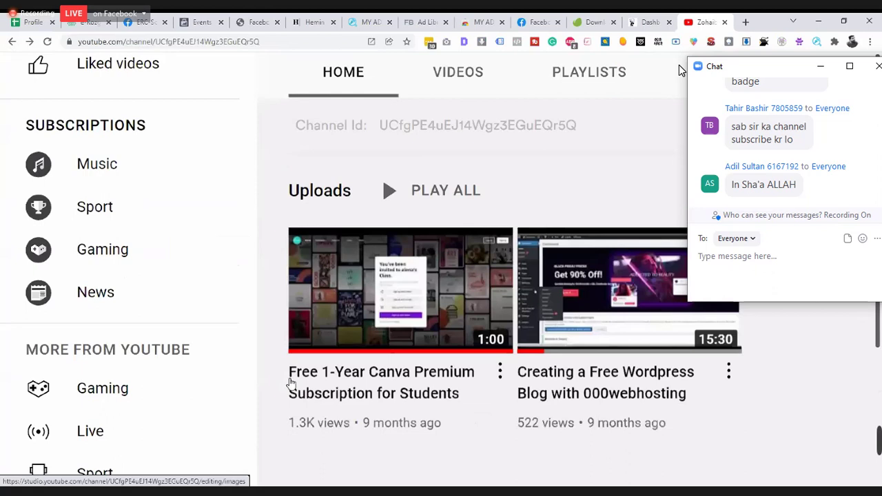
scroll(291, 384, up, 3)
scroll(291, 383, down, 3)
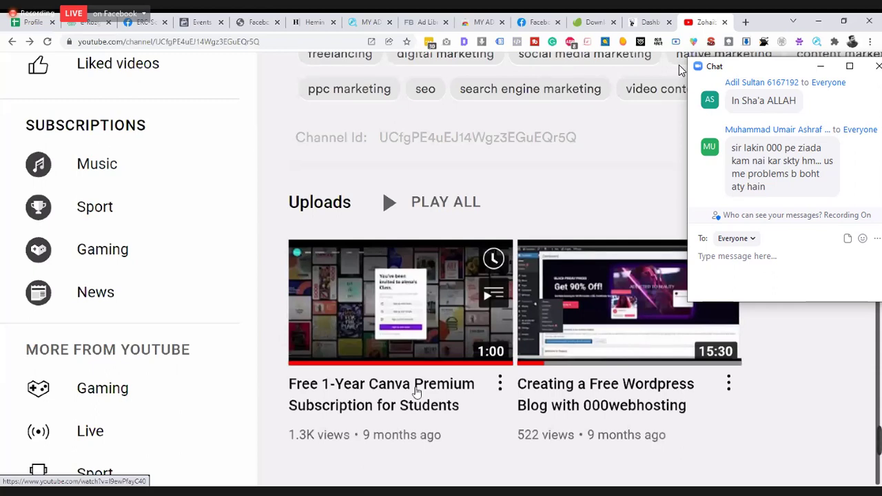
scroll(417, 391, right, 5)
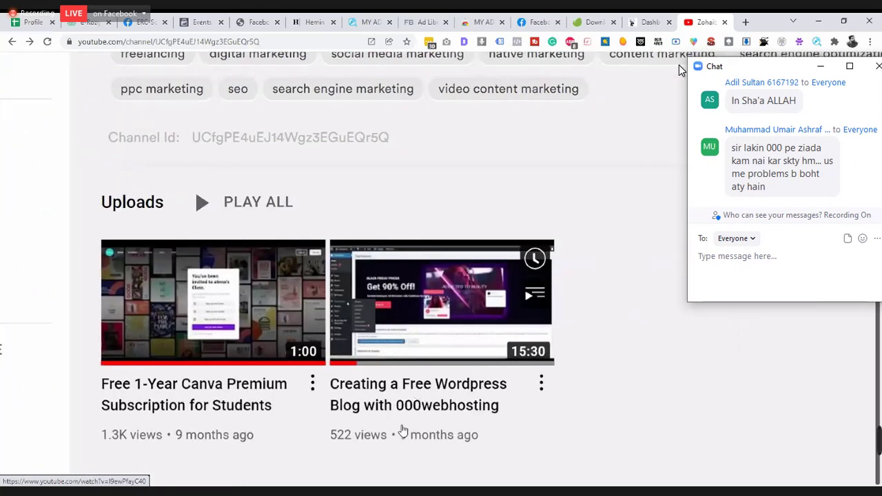
Send everyone in the meeting chat "make awardspace.com free website, there will b no problome", addressed to the participant by first name.
text(make)
scroll(389, 414, right, 2)
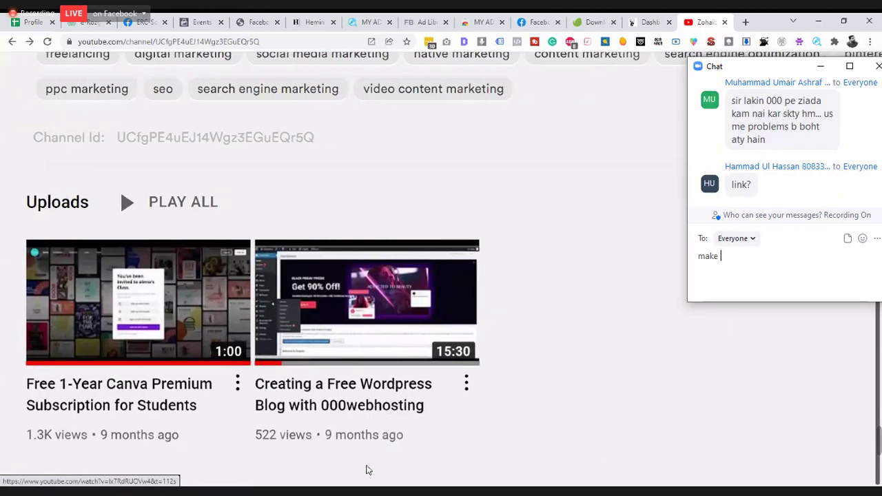
text(awardspace.c)
click(647, 22)
text(om free website, there will b no problome jum)
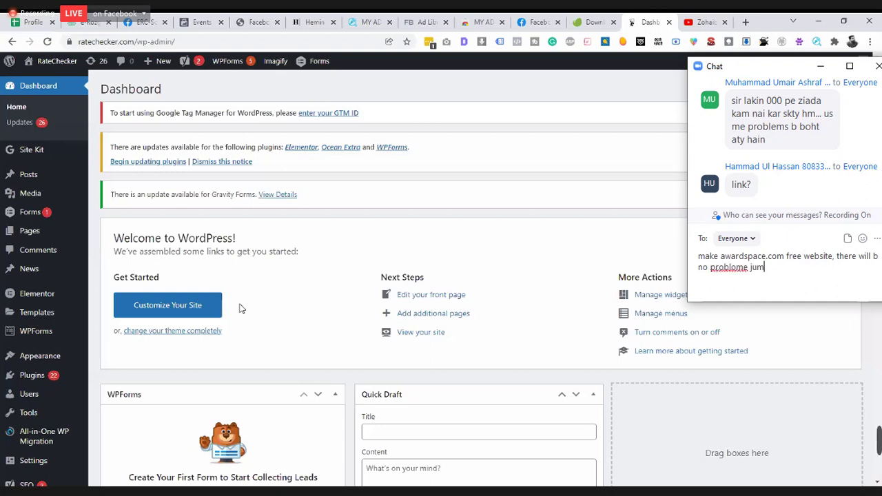
key(BackSpace)
key(BackSpace)
key(BackSpace)
text(umair)
key(Return)
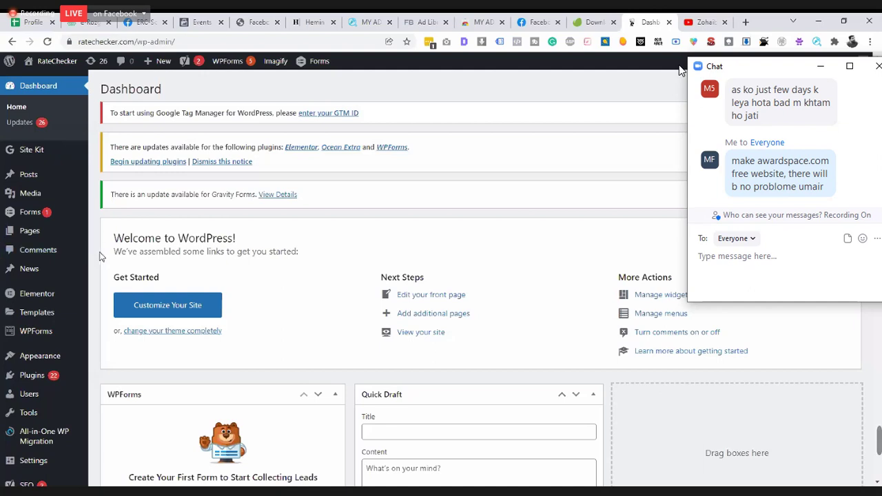
scroll(100, 257, down, 2)
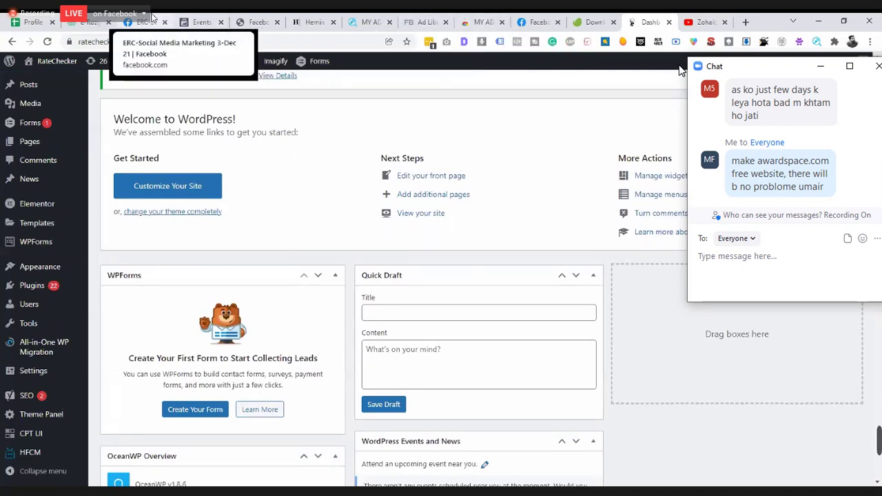
click(196, 22)
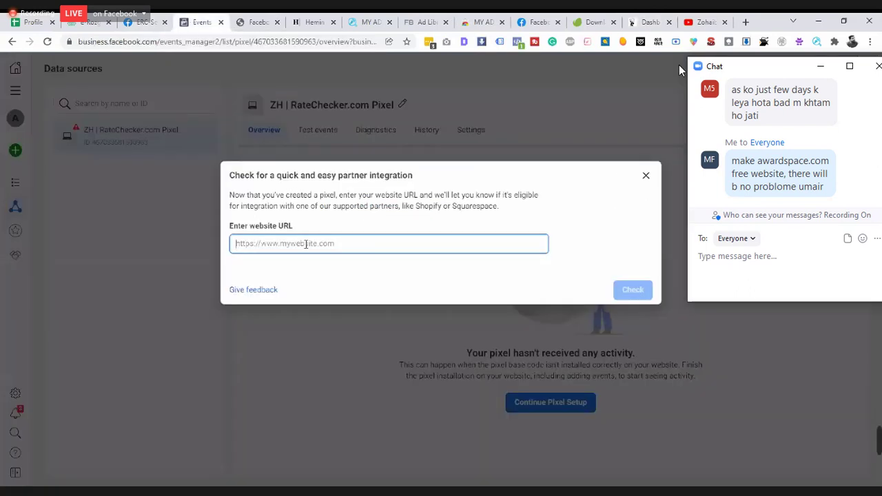
text(https)
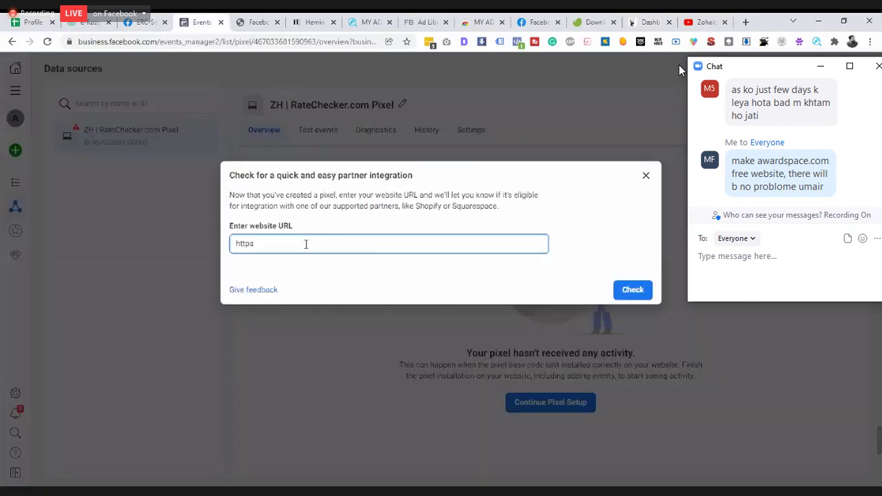
text(://www.ratecheck)
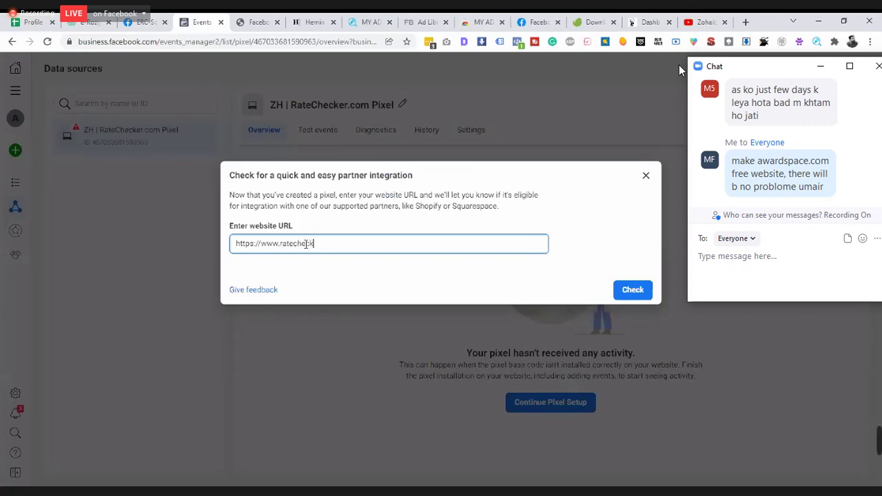
text(er.com/)
click(631, 290)
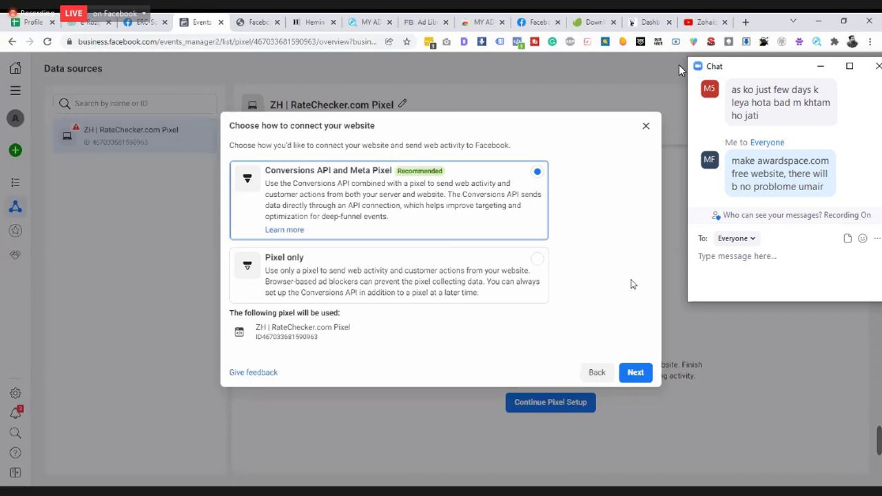
Choose Pixel only as the website connection, continue, and review the partner integration and manual code installation methods.
click(522, 301)
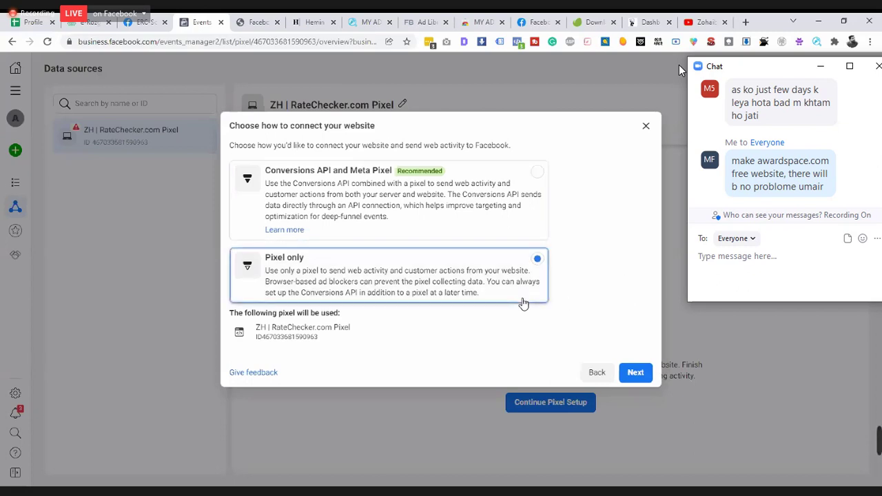
click(531, 282)
click(634, 376)
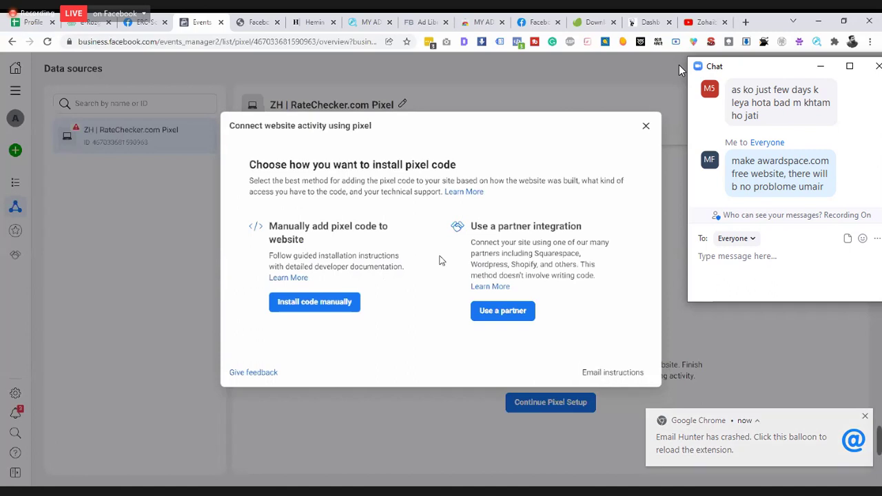
triple_click(509, 227)
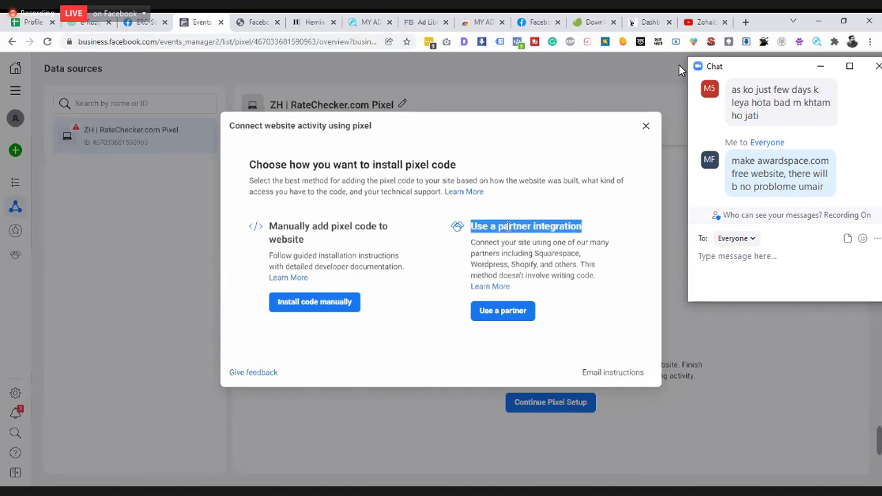
triple_click(324, 227)
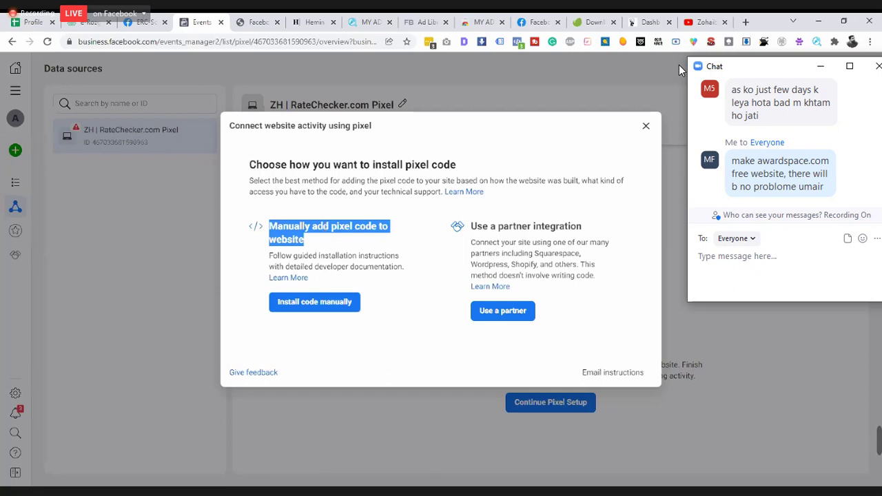
Send everyone in the meeting chat "jin ki ni hy unko bta rha hon" and "awardspace mn ni hoti problem\".
click(679, 69)
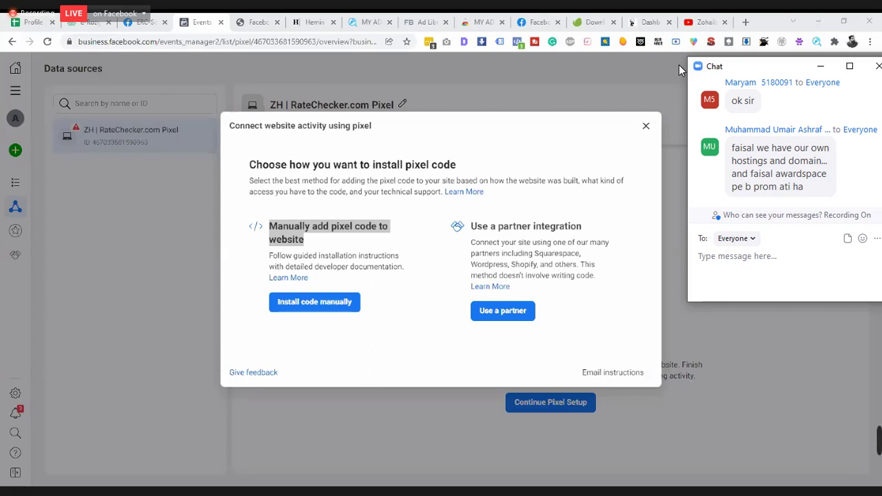
click(700, 256)
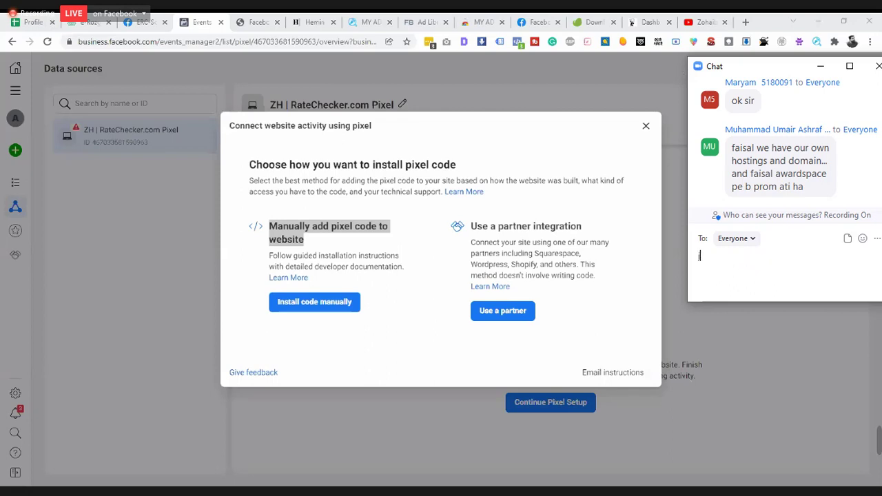
text(jin ki ni hy unko b)
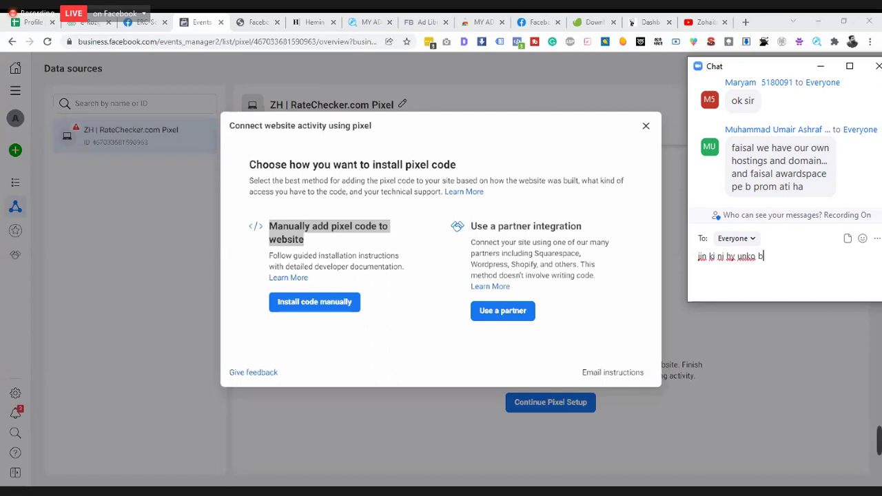
text(ta rha hon)
key(Return)
text(awardspace mn ni hoti problem\)
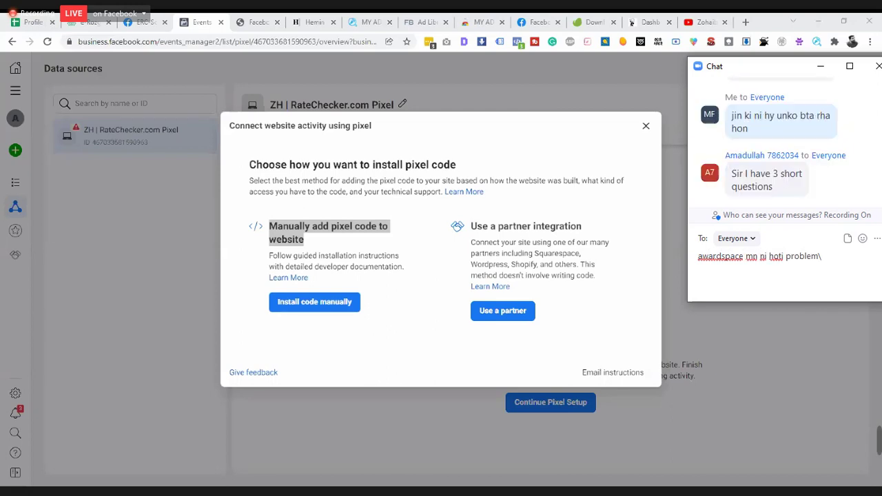
key(Return)
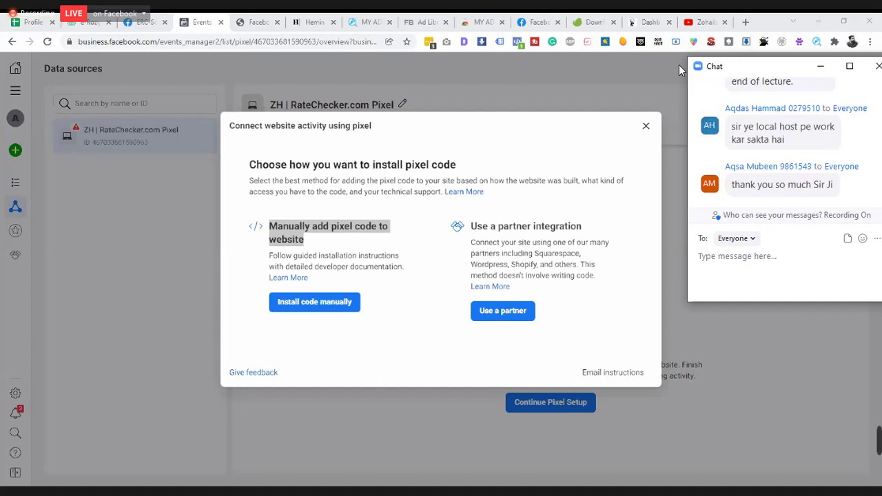
Answer the localhost question in the meeting chat with "local host py ni krta work".
text(loca)
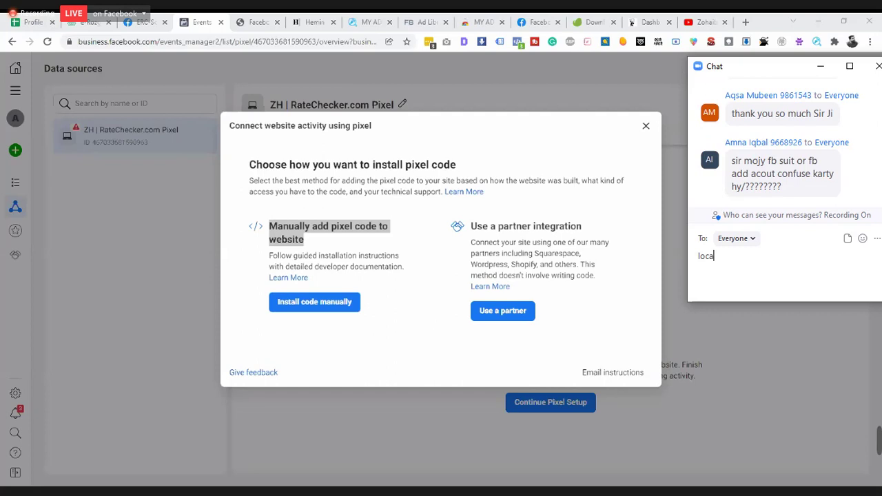
text(l host py )
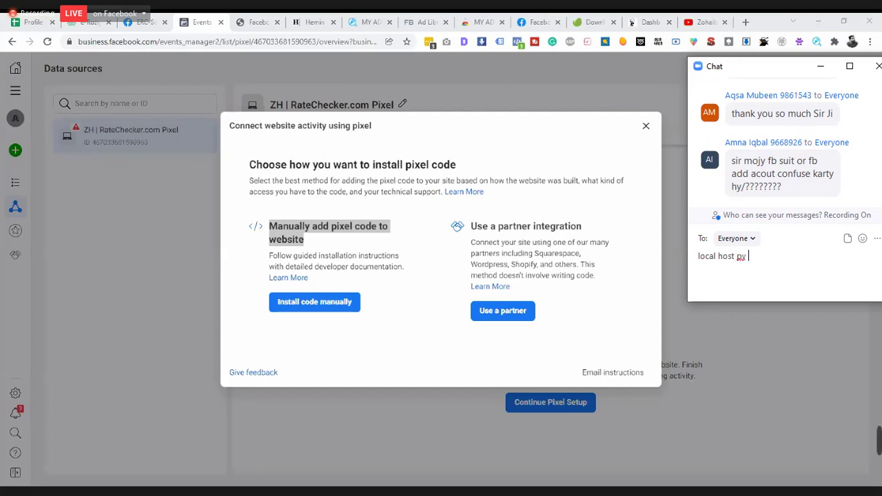
text(ni krta work)
key(Return)
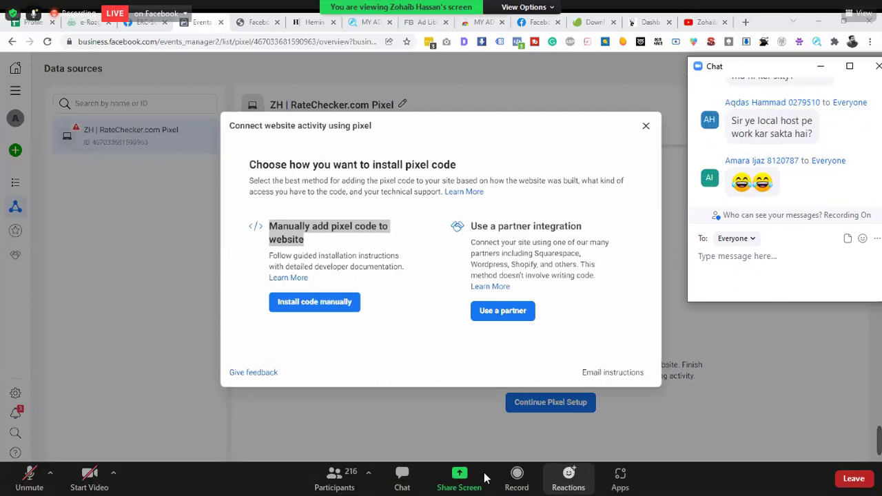
View the meeting's participant list, close it and open the reactions.
click(350, 478)
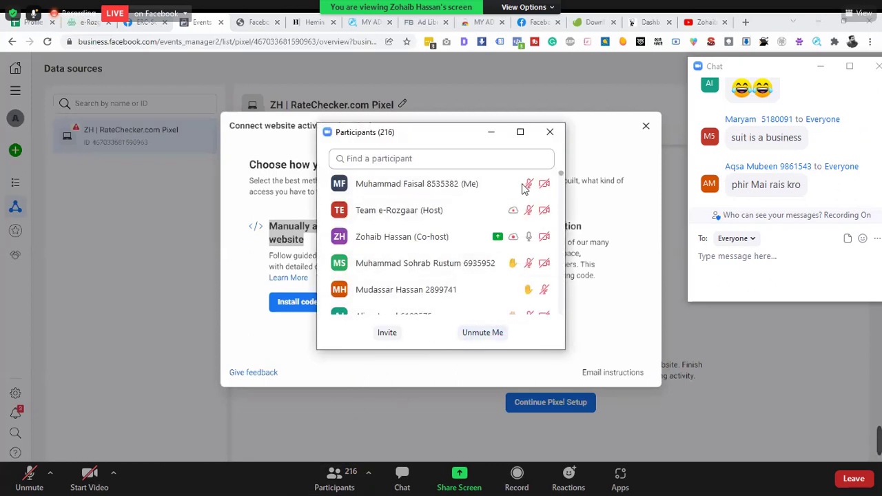
click(549, 133)
click(568, 475)
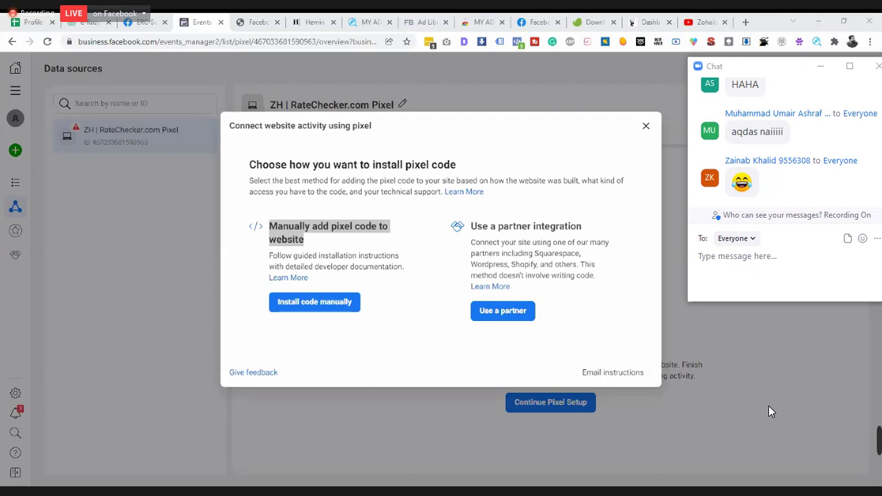
Send everyone in the meeting chat "hhahhhah" and "sir haath thak gy thay".
click(759, 282)
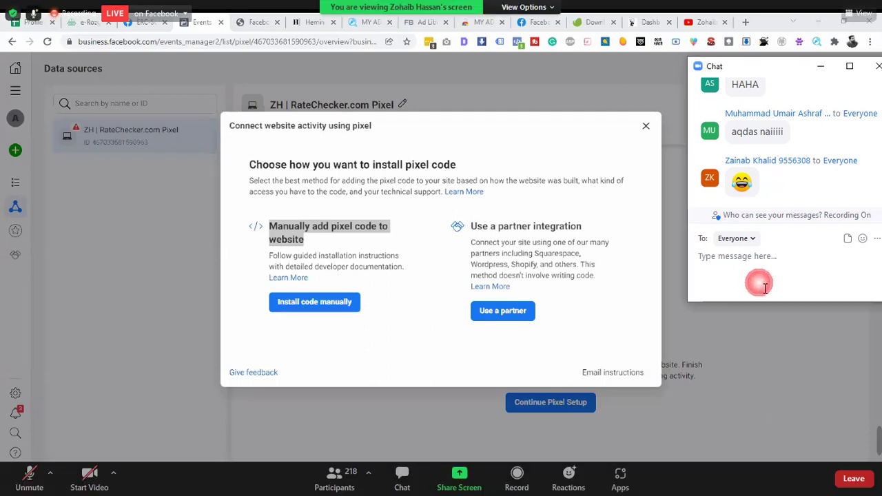
text(hhahhhah)
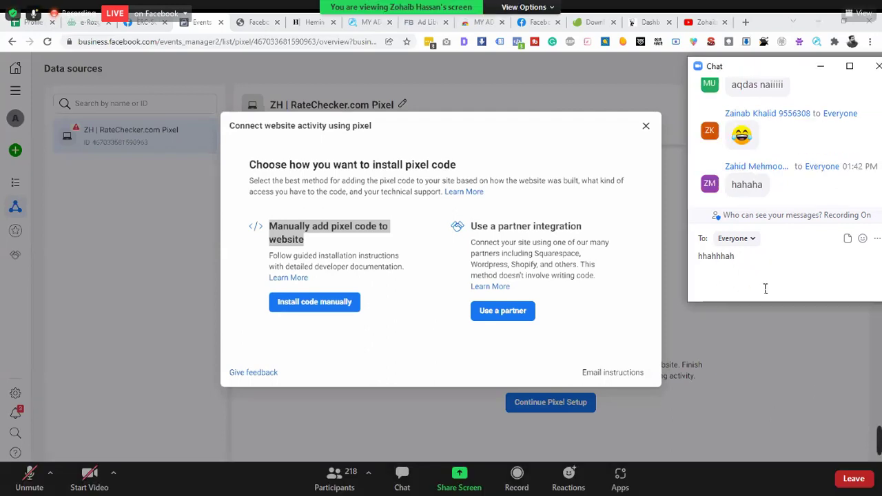
key(Return)
text(sir ha)
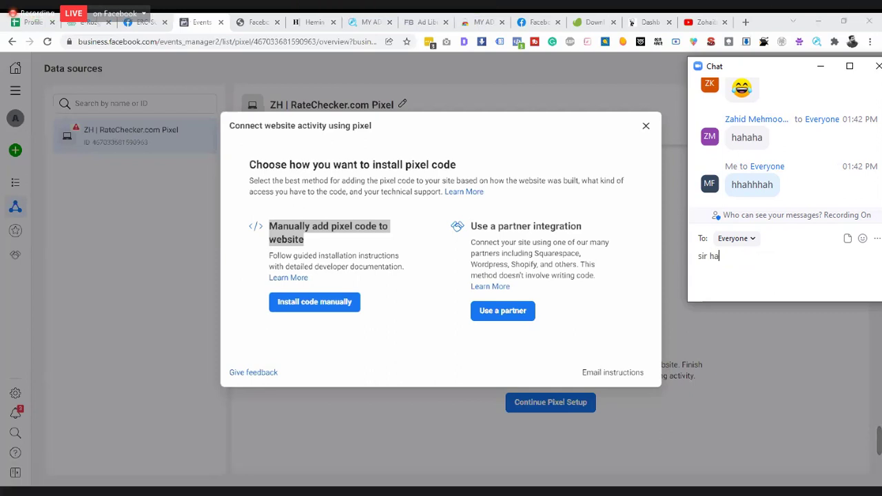
text(ath thak)
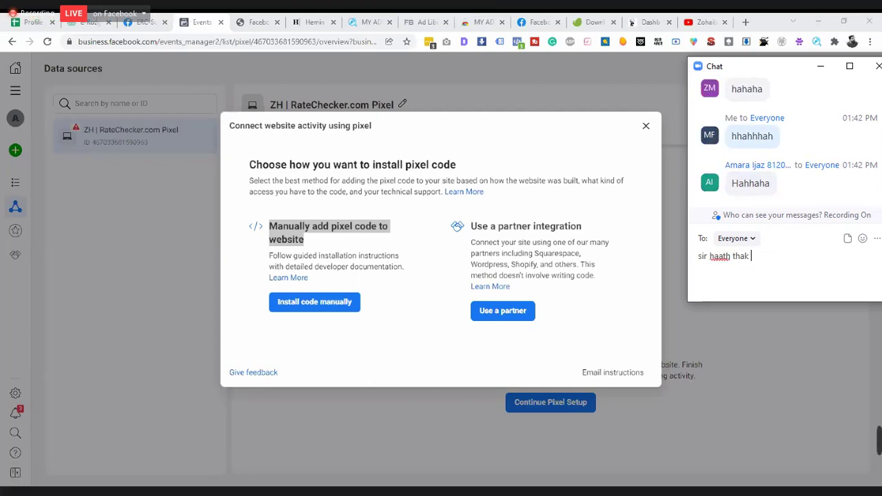
text( gy thay)
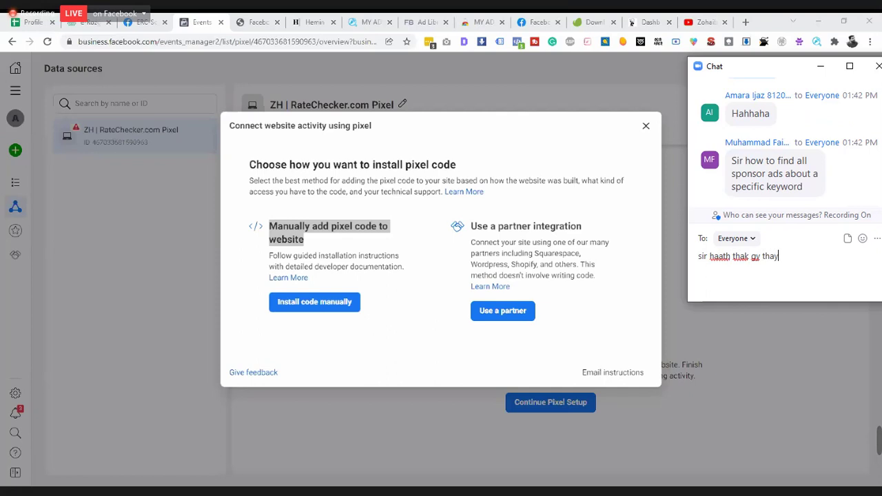
key(Return)
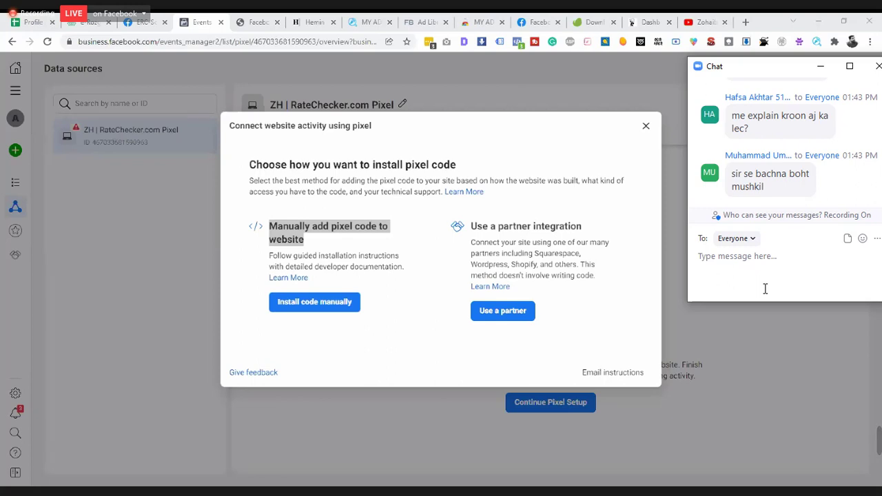
Send everyone in the meeting chat the message "witout business k b ho jata hy".
text(witou)
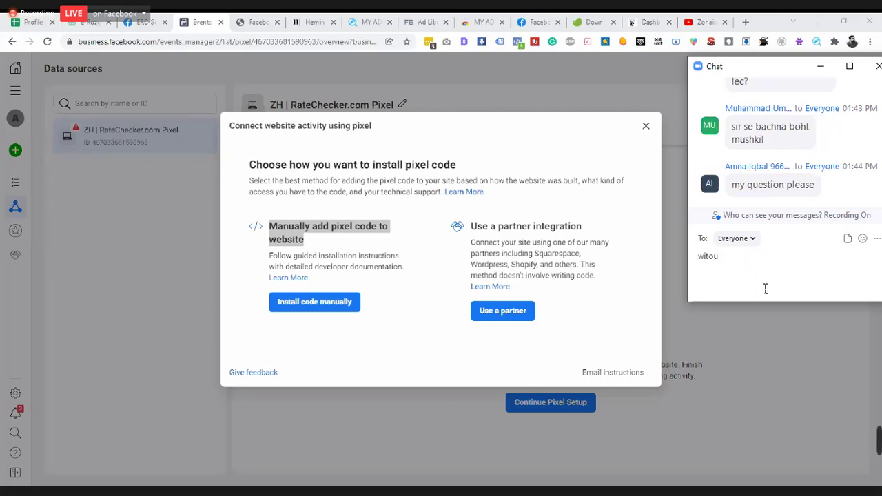
text(t bus)
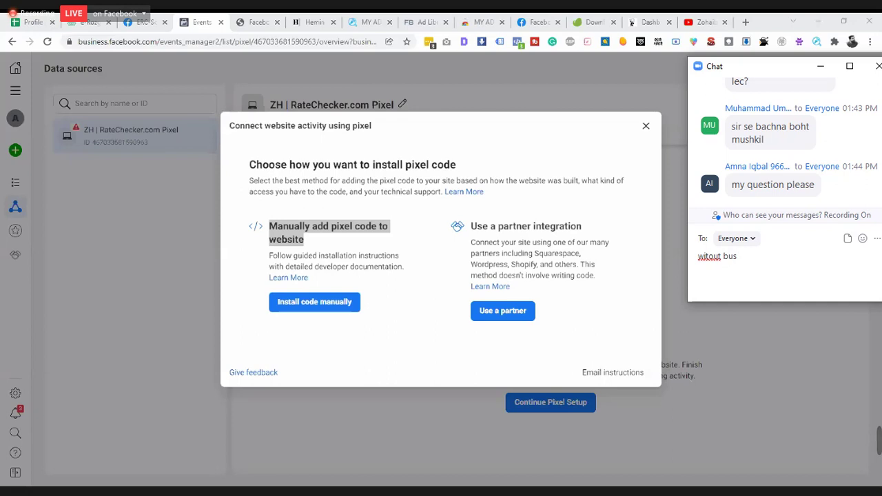
text(iness k  b)
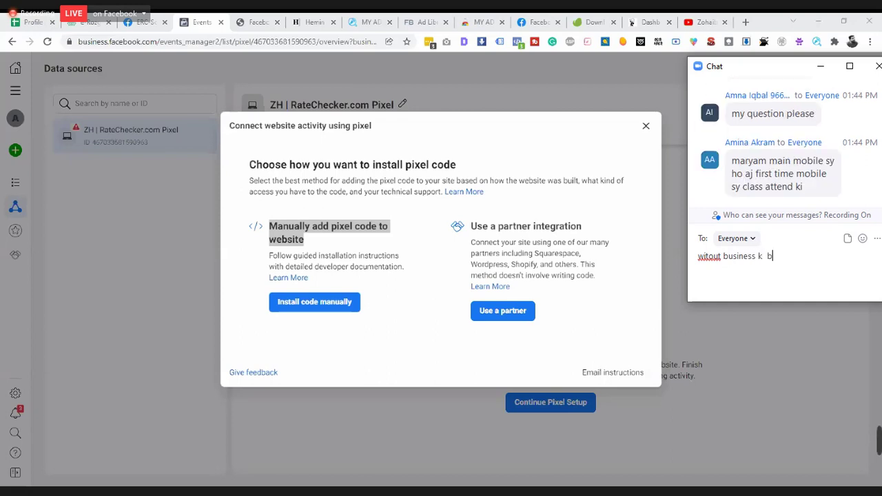
text( ho jata hy)
key(Return)
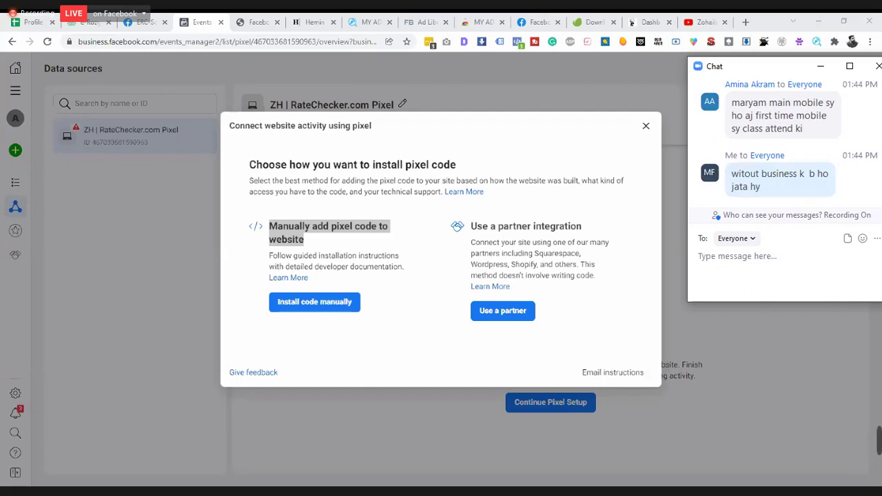